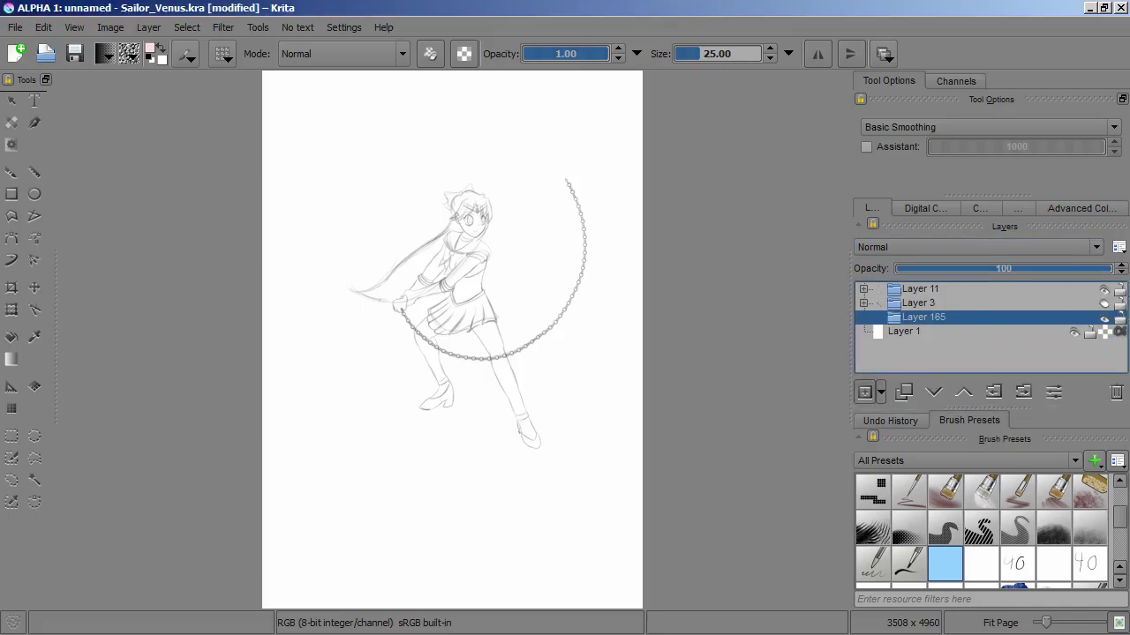
Add a transparency mask to Layer 27 and hide the stray sketch strokes beyond the skirt hem's outer corner
{"action": "mouse_move", "coordinate": [904, 331]}
{"action": "scroll", "coordinate": [449, 202], "scroll_direction": "up", "scroll_amount": 8}
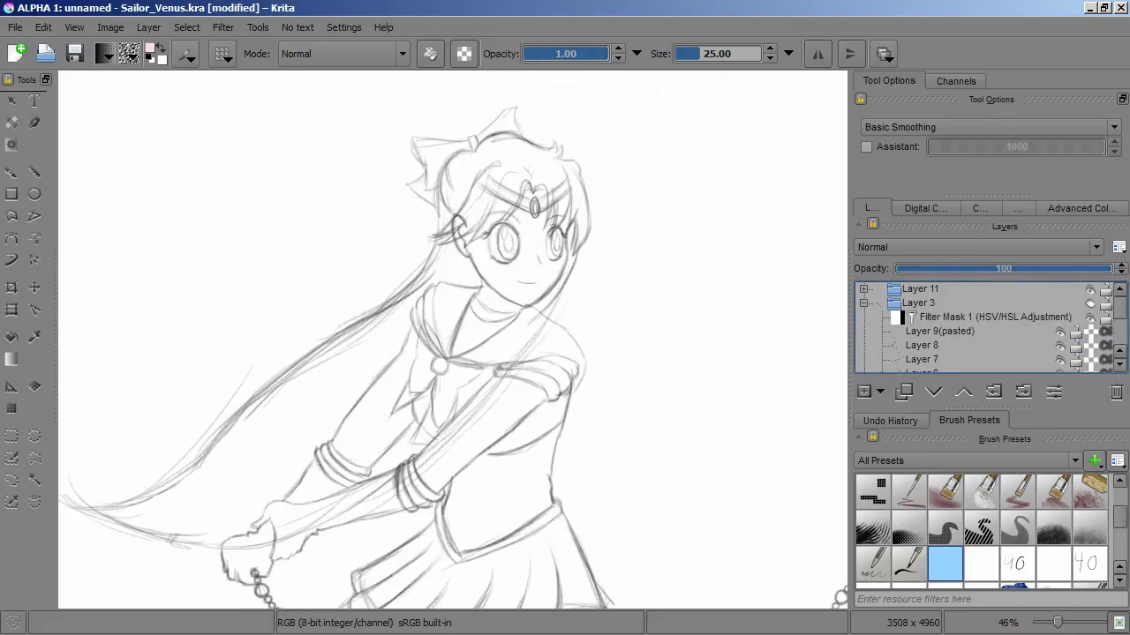
{"action": "left_click", "coordinate": [863, 289]}
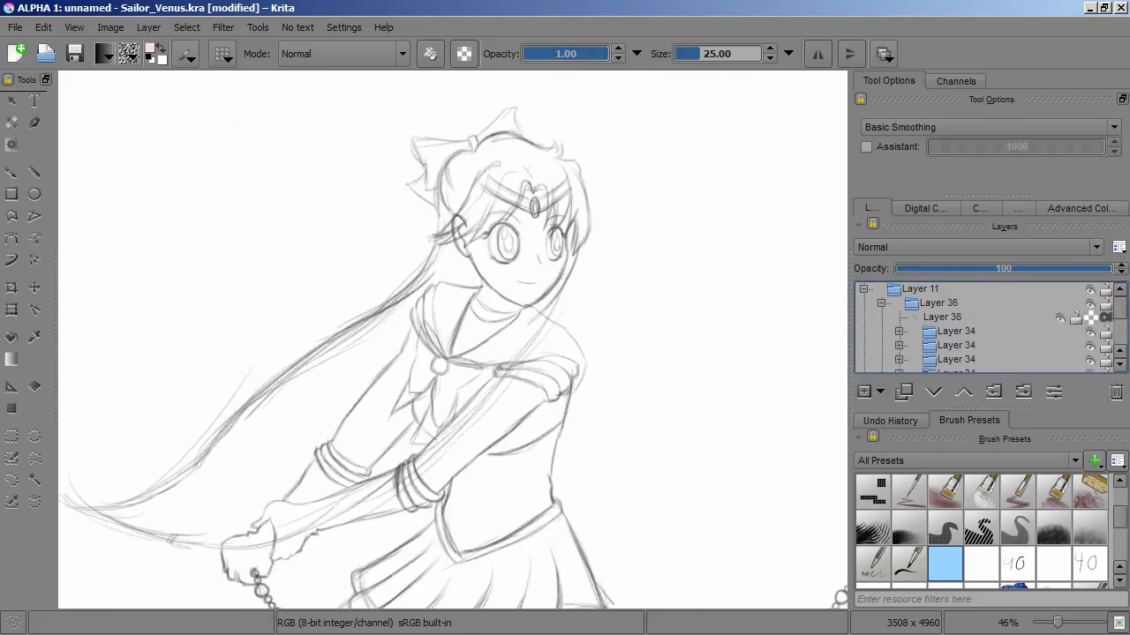
{"action": "scroll", "coordinate": [840, 598], "scroll_direction": "down", "scroll_amount": 5}
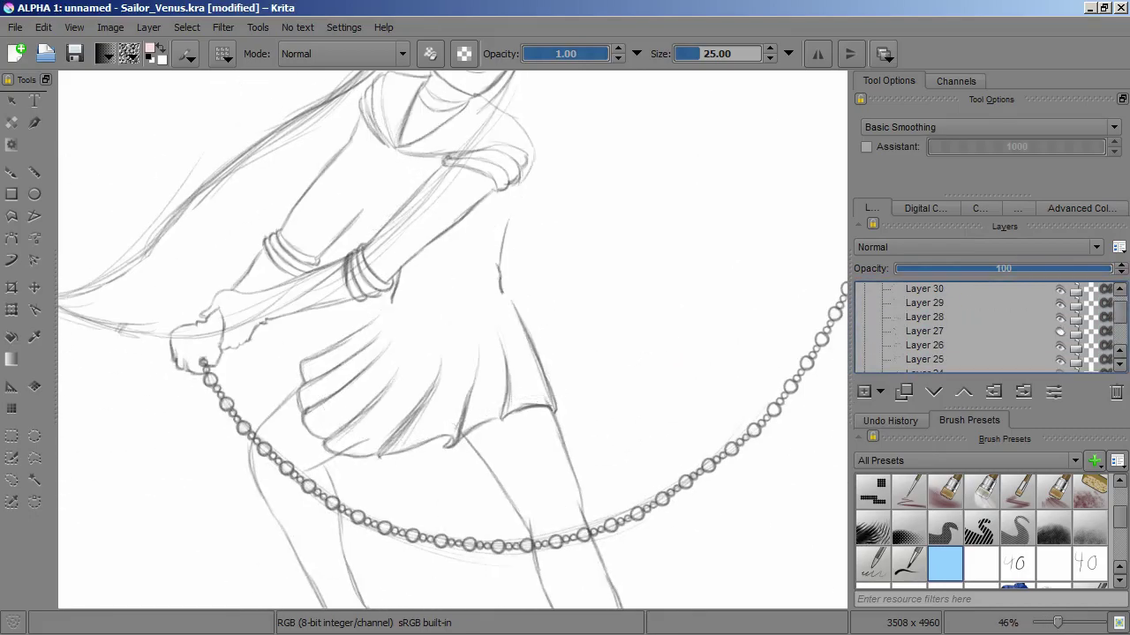
{"action": "left_click", "coordinate": [924, 331]}
{"action": "left_click", "coordinate": [864, 391]}
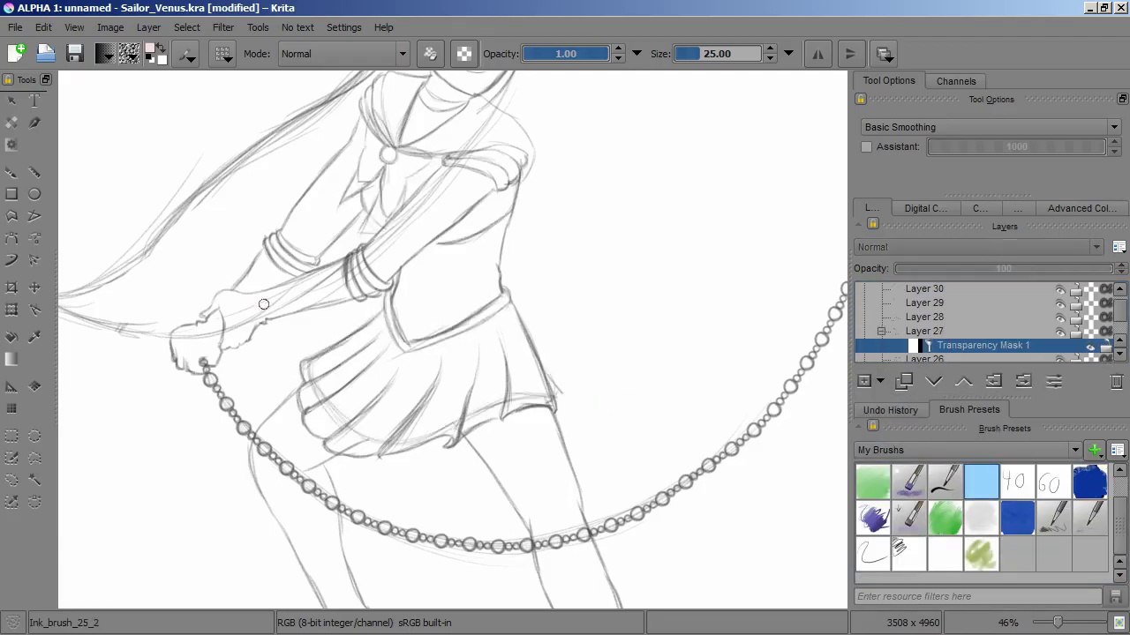
{"action": "scroll", "coordinate": [263, 303], "scroll_direction": "up", "scroll_amount": 5}
{"action": "scroll", "coordinate": [383, 529], "scroll_direction": "down", "scroll_amount": 3}
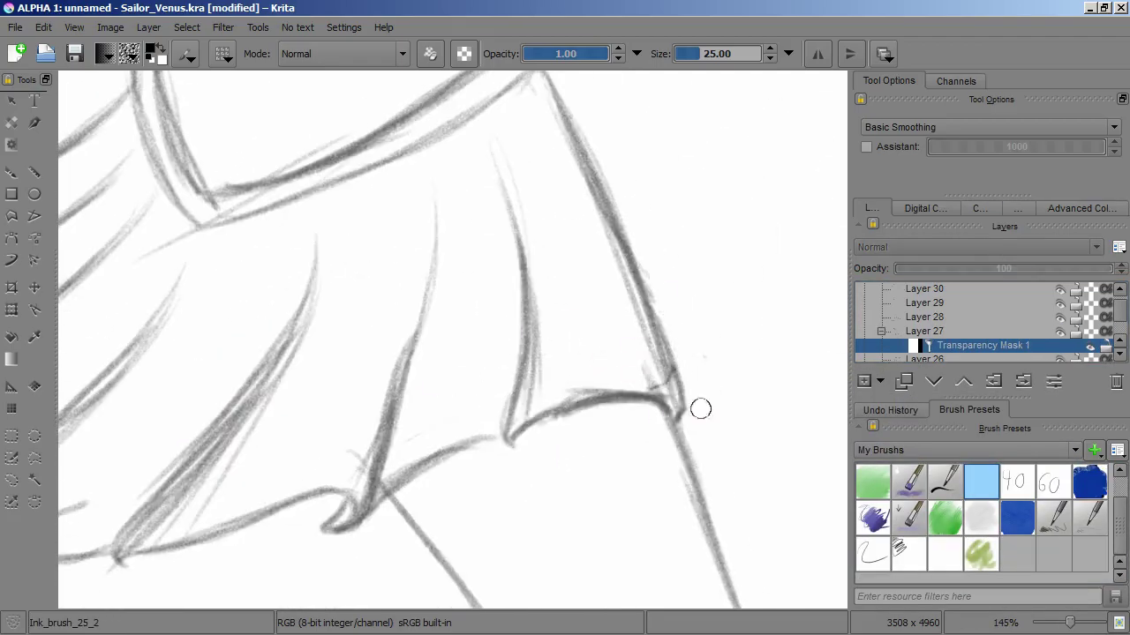
Add a transparency mask to Layer 24 and hide the hair strokes that cross the arms and torso
{"action": "scroll", "coordinate": [700, 409], "scroll_direction": "down", "scroll_amount": 5}
{"action": "key", "text": "ctrl+Page_Down"}
{"action": "key", "text": "ctrl+Page_Down"}
{"action": "key", "text": "ctrl+Page_Down"}
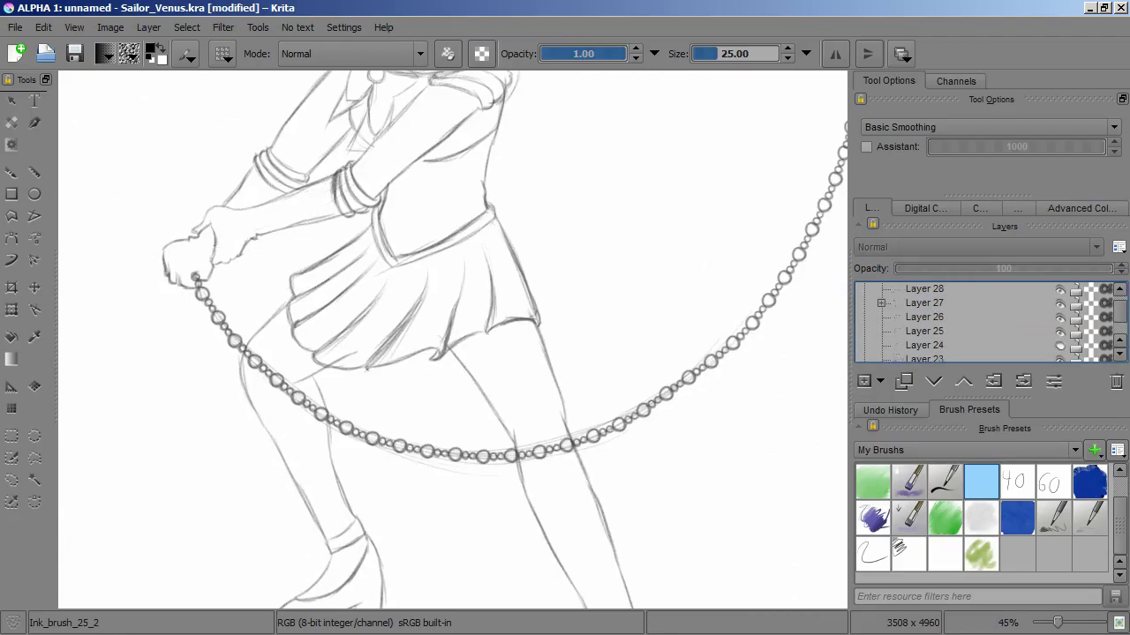
{"action": "scroll", "coordinate": [491, 321], "scroll_direction": "up", "scroll_amount": 4}
{"action": "scroll", "coordinate": [574, 338], "scroll_direction": "down", "scroll_amount": 6}
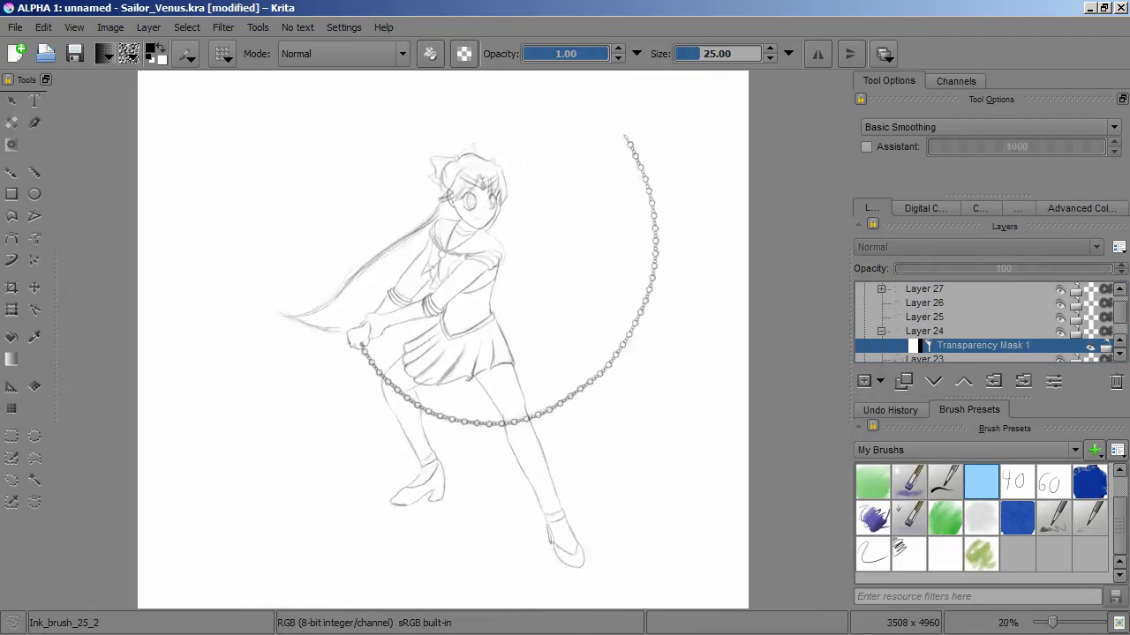
Add a transparency mask to Layer 21 and hide the tiara band where it runs under the hair
{"action": "scroll", "coordinate": [473, 180], "scroll_direction": "up", "scroll_amount": 6}
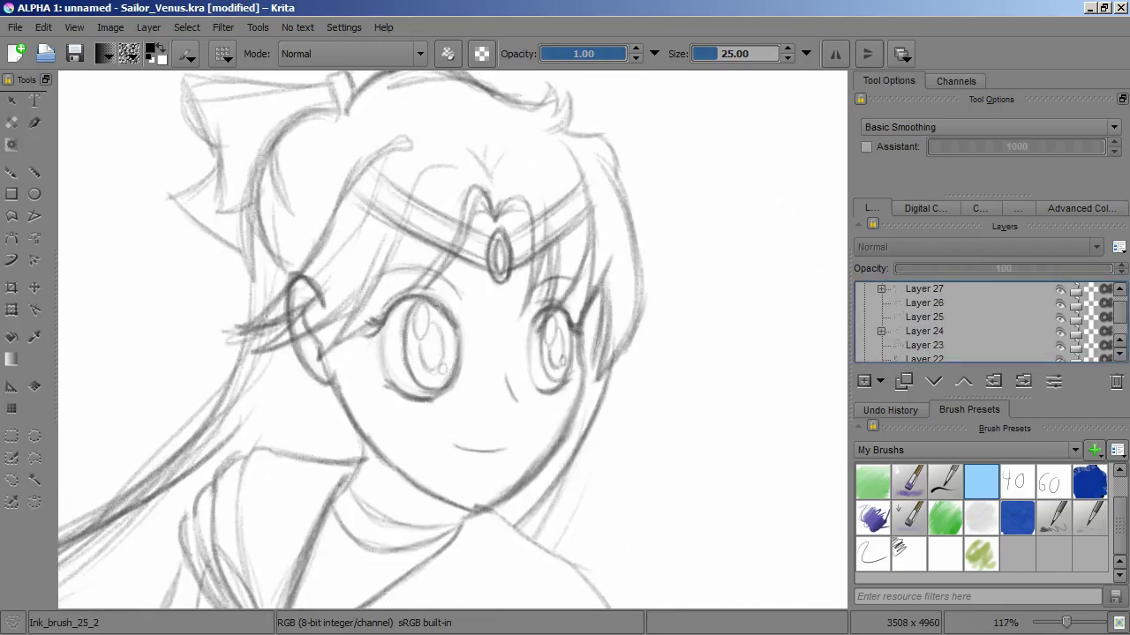
{"action": "left_click", "coordinate": [879, 380]}
{"action": "left_click", "coordinate": [909, 554]}
{"action": "scroll", "coordinate": [395, 283], "scroll_direction": "up", "scroll_amount": 2}
{"action": "scroll", "coordinate": [648, 254], "scroll_direction": "down", "scroll_amount": 5}
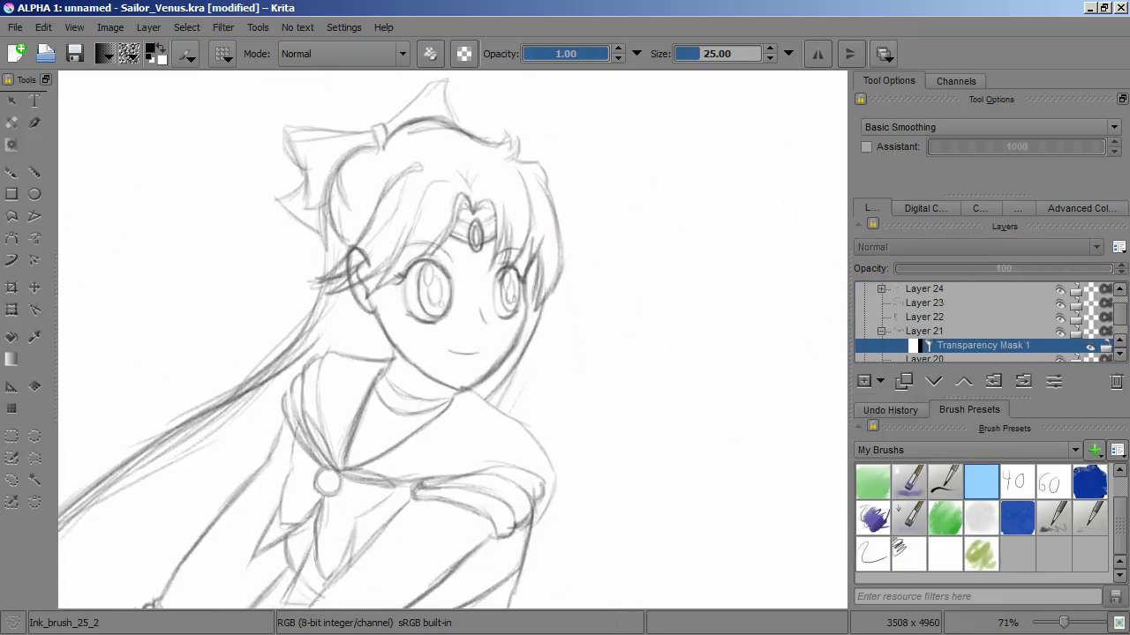
Create a group layer and move Layer 29 and Layer 30, which hold the legs and shoes, into it
{"action": "scroll", "coordinate": [524, 385], "scroll_direction": "up", "scroll_amount": 2}
{"action": "scroll", "coordinate": [525, 386], "scroll_direction": "down", "scroll_amount": 1}
{"action": "scroll", "coordinate": [524, 386], "scroll_direction": "up", "scroll_amount": 1}
{"action": "left_click_drag", "start_coordinate": [564, 284], "coordinate": [628, 394]}
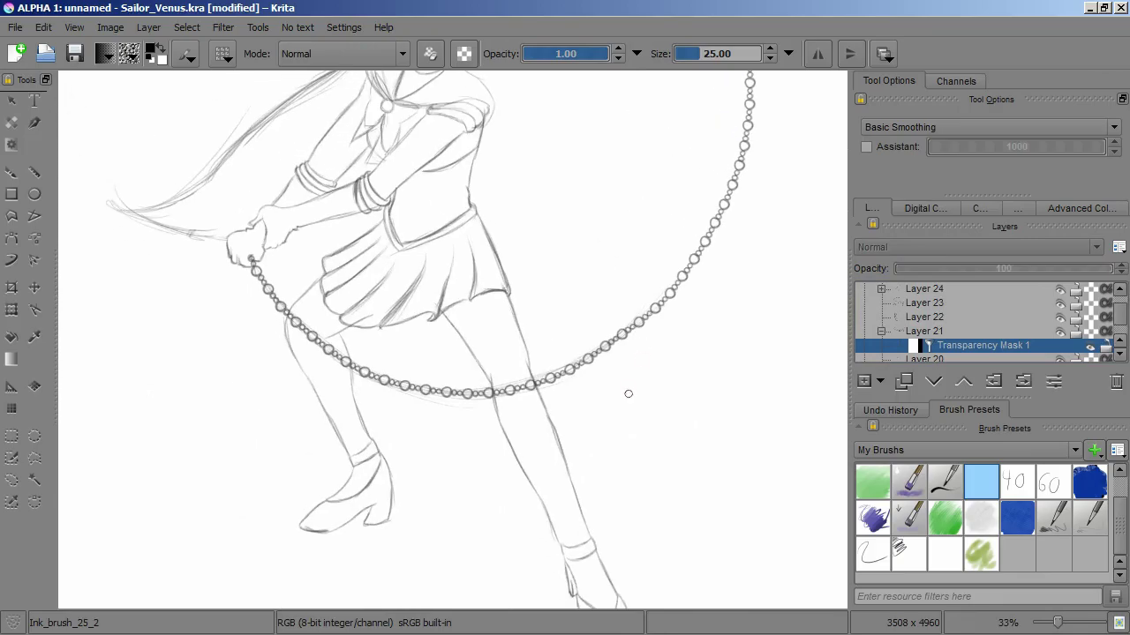
{"action": "left_click_drag", "start_coordinate": [695, 451], "coordinate": [687, 448]}
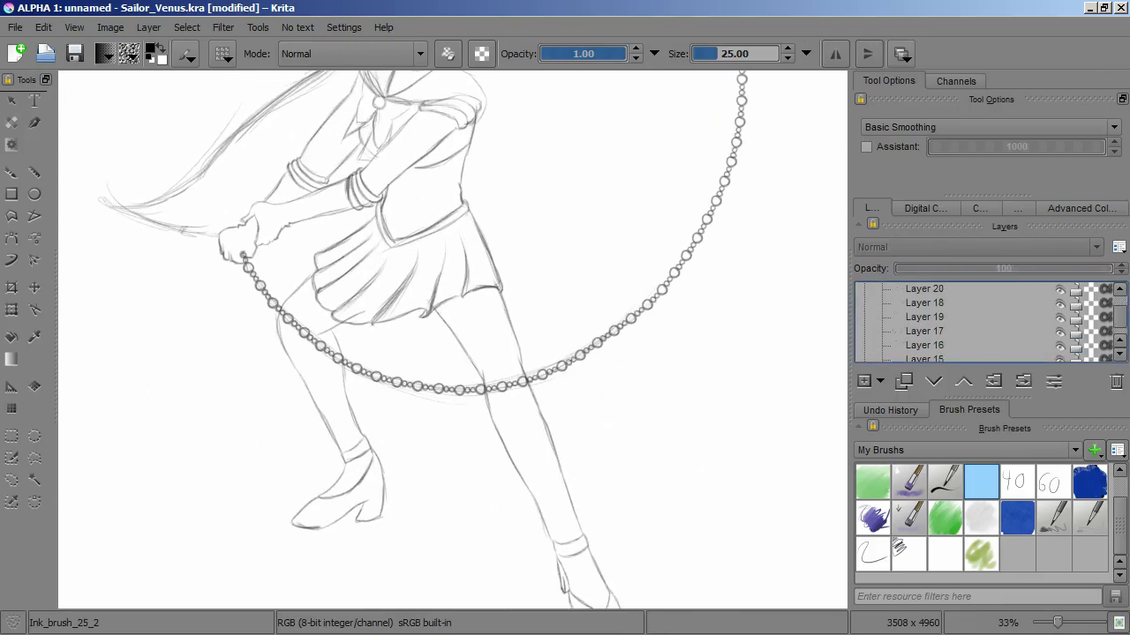
{"action": "scroll", "coordinate": [971, 322], "scroll_direction": "up", "scroll_amount": 3}
{"action": "left_click", "coordinate": [1059, 317]}
{"action": "left_click", "coordinate": [924, 345]}
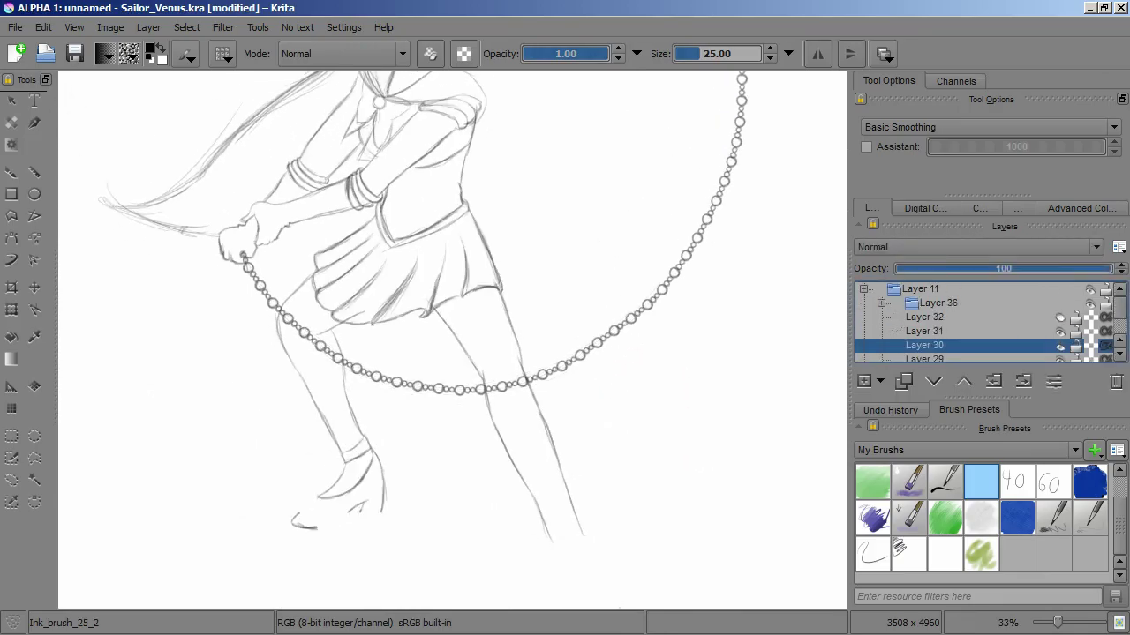
{"action": "scroll", "coordinate": [971, 323], "scroll_direction": "down", "scroll_amount": 1}
{"action": "left_click_drag", "start_coordinate": [525, 381], "coordinate": [562, 365]}
{"action": "left_click", "coordinate": [924, 331]}
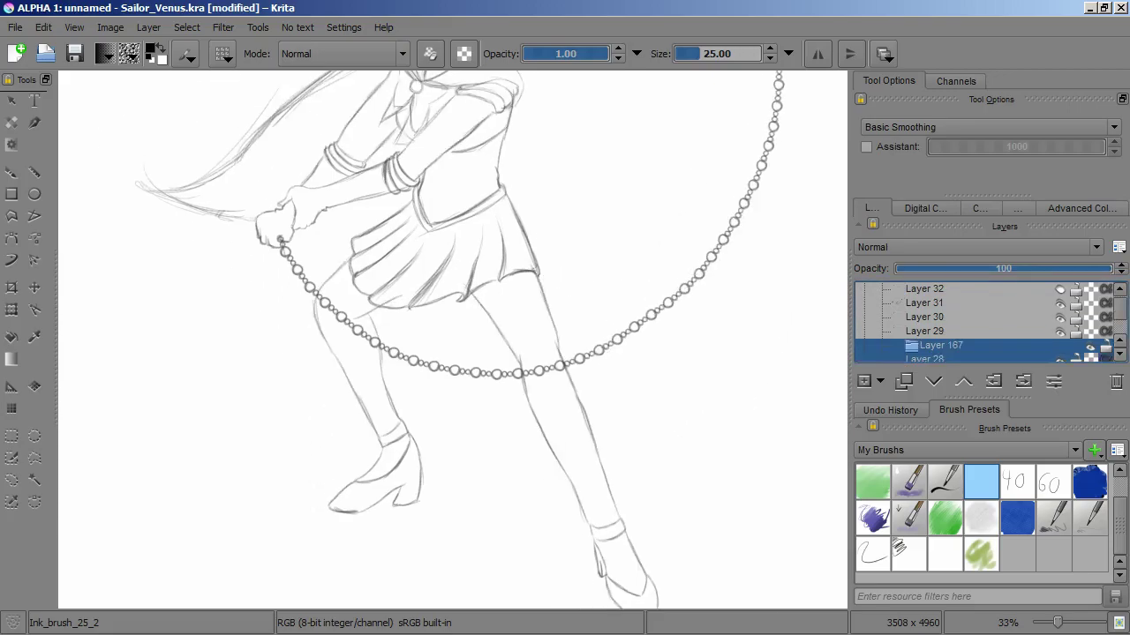
{"action": "left_click", "coordinate": [1023, 380]}
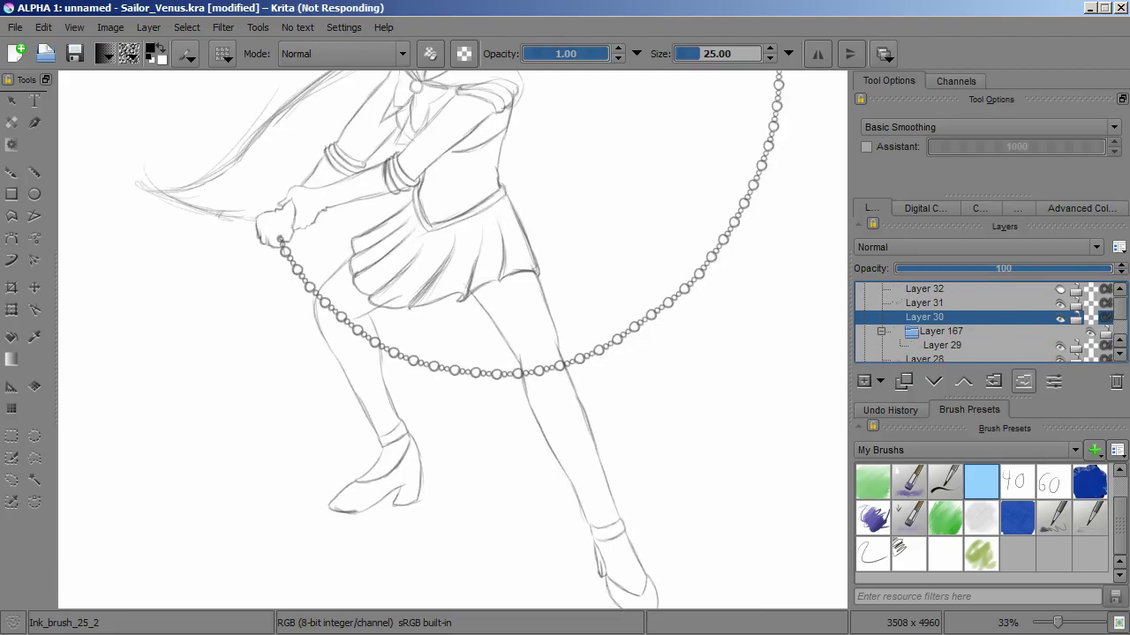
Paint out the bent leg and its shoe with a transparency mask on the leg group, and add a paint layer above it
{"action": "left_click", "coordinate": [880, 380]}
{"action": "left_click", "coordinate": [918, 521]}
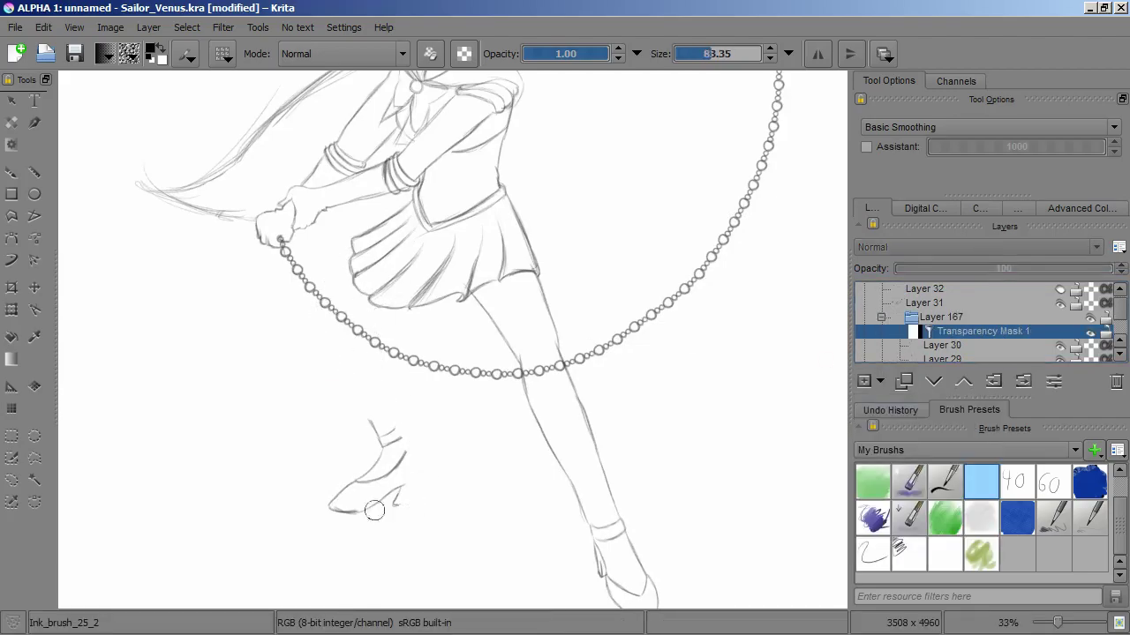
{"action": "key", "text": "Insert"}
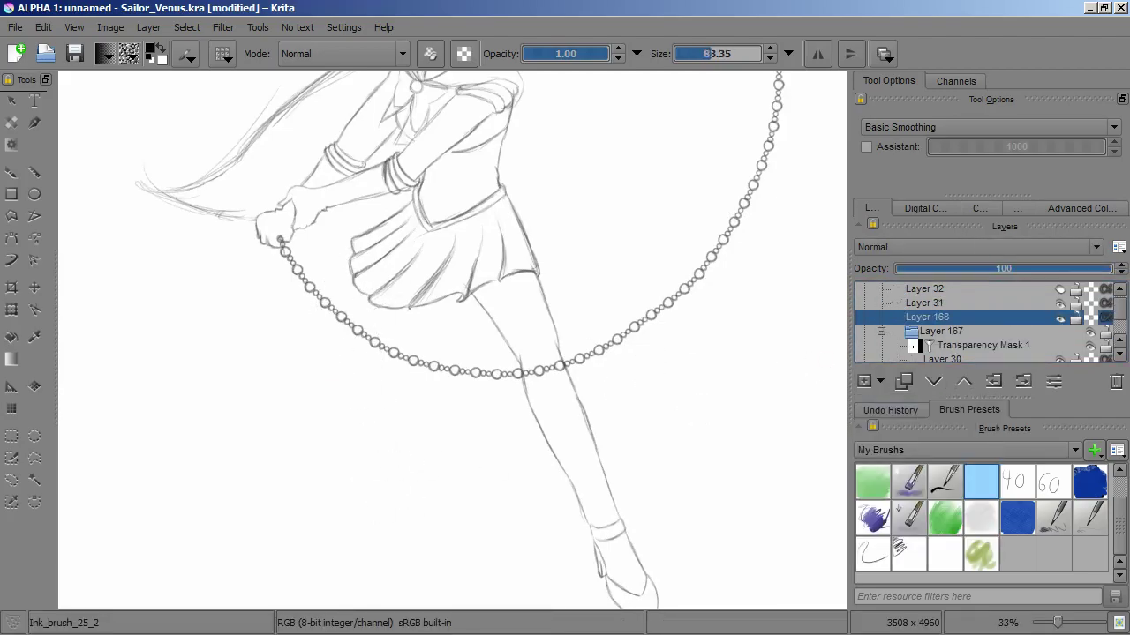
Rough in the new bent leg with sketch_brush_10, using a hip circle and simple lines for thigh, shin and foot
{"action": "left_click", "coordinate": [981, 554]}
{"action": "left_click_drag", "start_coordinate": [448, 494], "coordinate": [374, 413]}
{"action": "key", "text": "ctrl+z"}
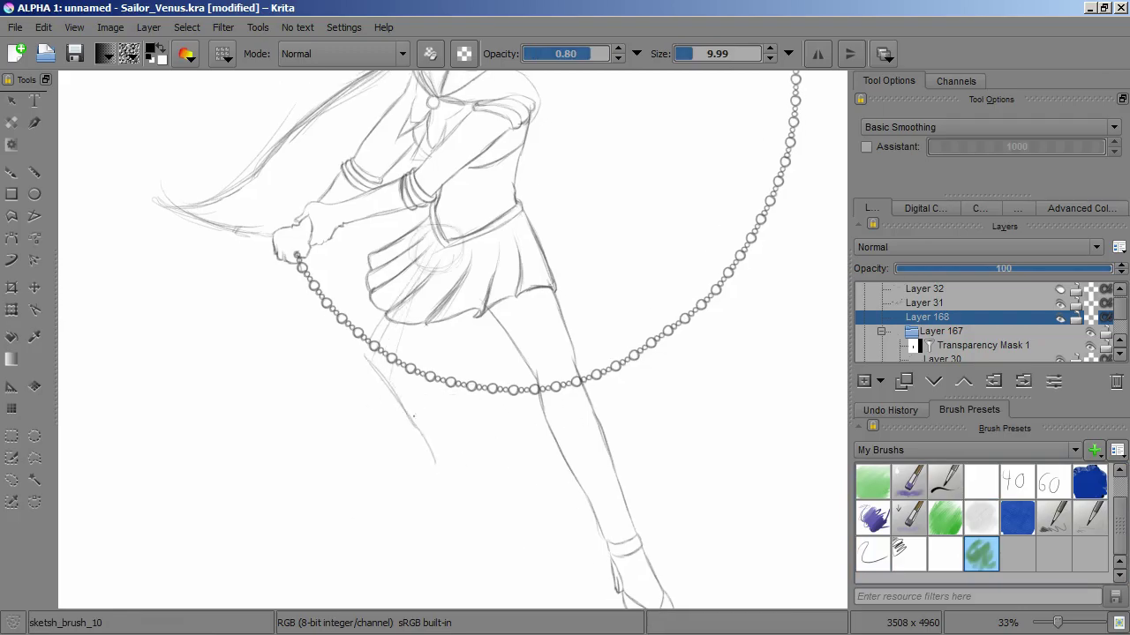
{"action": "key", "text": "ctrl+shift+z"}
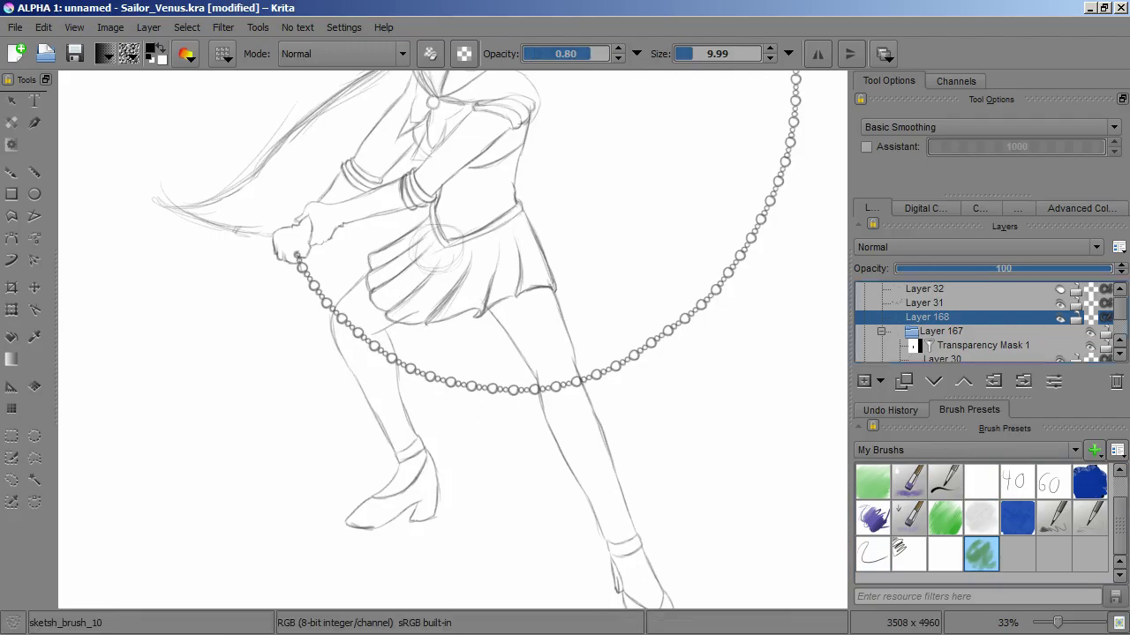
{"action": "key", "text": "ctrl+z"}
{"action": "key", "text": "plus"}
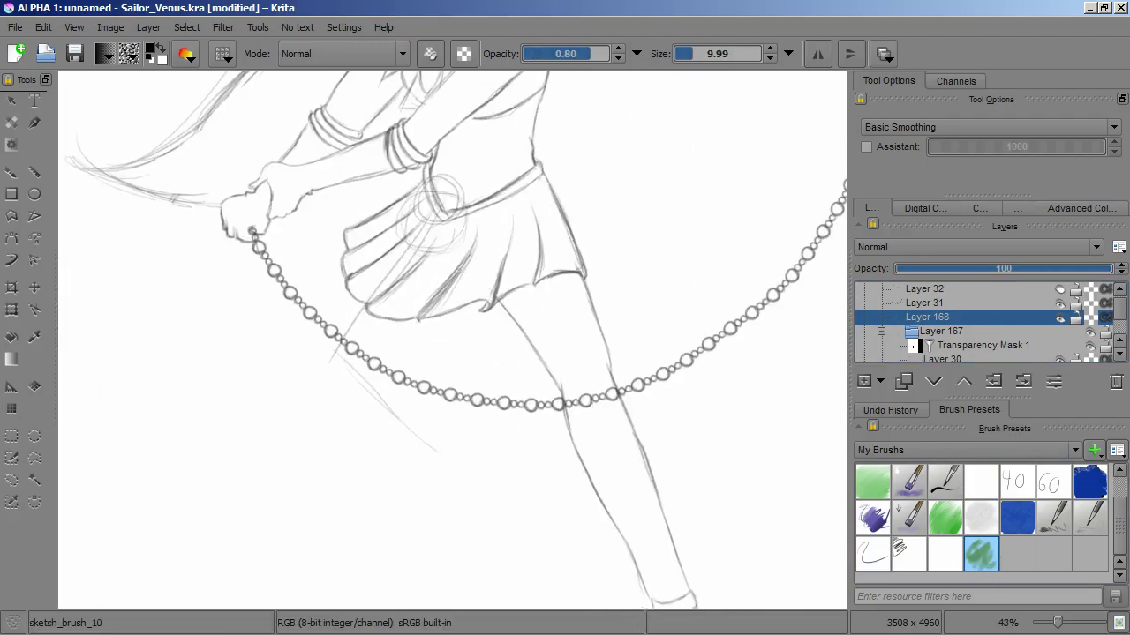
{"action": "key", "text": "minus"}
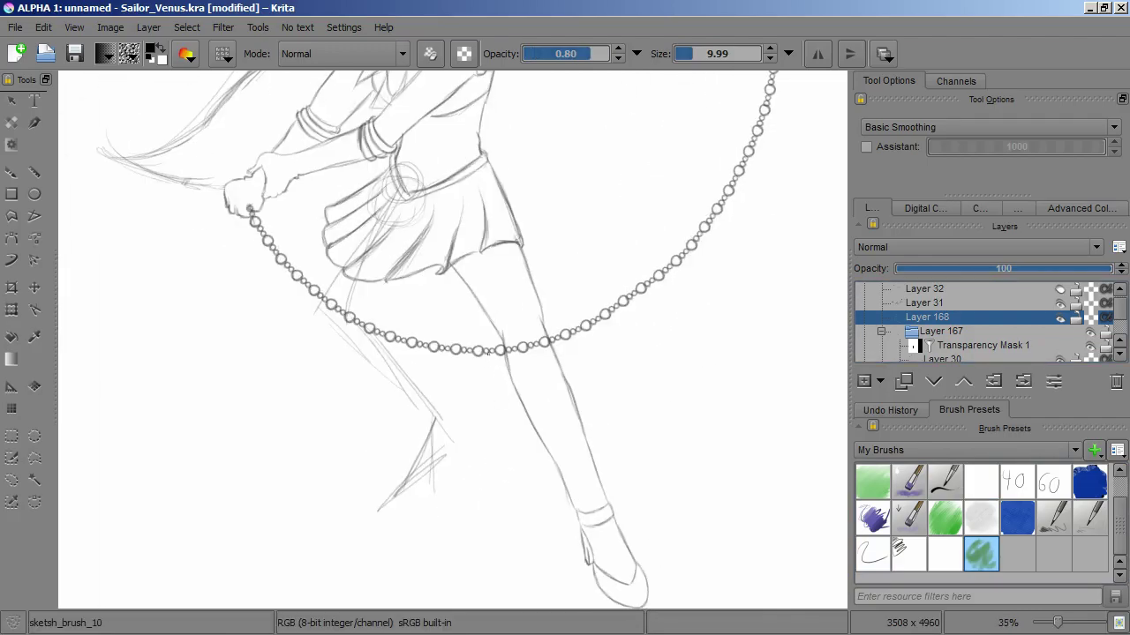
Rework the construction with torso and hip axes, a repositioned bent leg, a foot ellipse and guide lines towards the standing foot
{"action": "left_click_drag", "start_coordinate": [402, 192], "coordinate": [385, 249]}
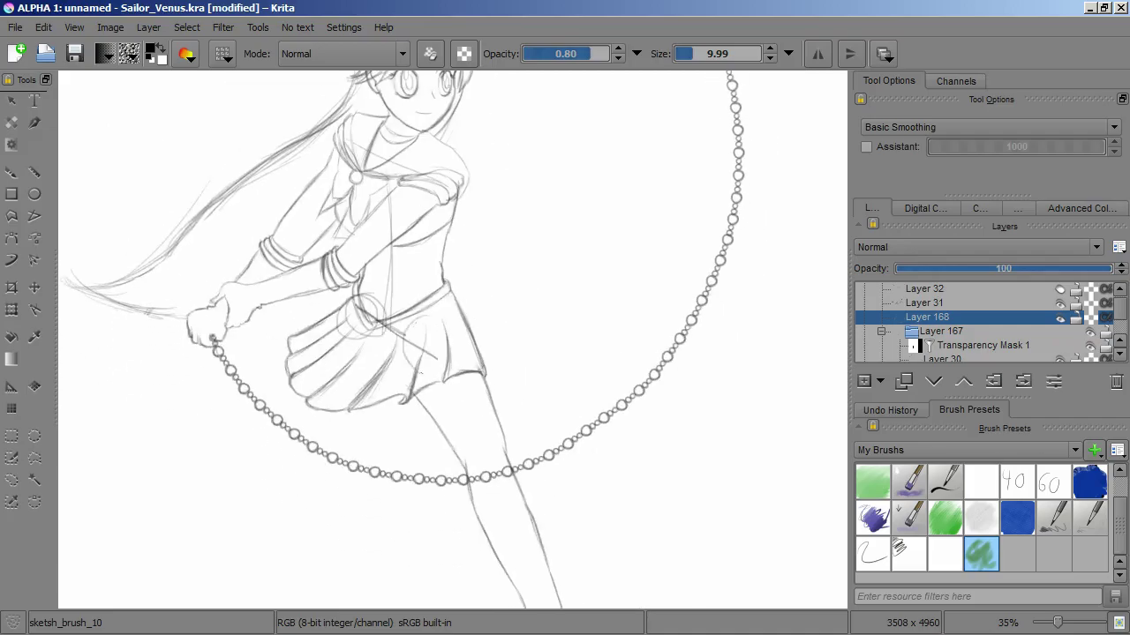
{"action": "left_click_drag", "start_coordinate": [464, 438], "coordinate": [591, 451]}
{"action": "left_click_drag", "start_coordinate": [519, 329], "coordinate": [578, 378]}
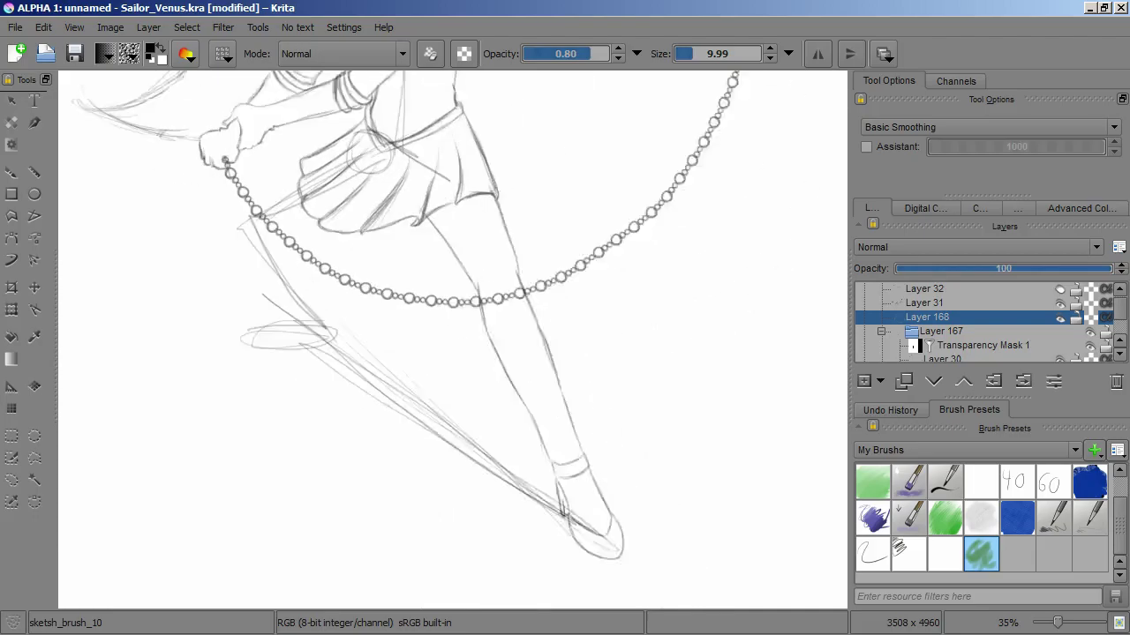
{"action": "scroll", "coordinate": [578, 378], "scroll_direction": "down", "scroll_amount": 2}
{"action": "scroll", "coordinate": [555, 416], "scroll_direction": "up", "scroll_amount": 4}
Add a paint layer and sketch the outline of the bent leg and its foot over the construction lines
{"action": "key", "text": "Insert"}
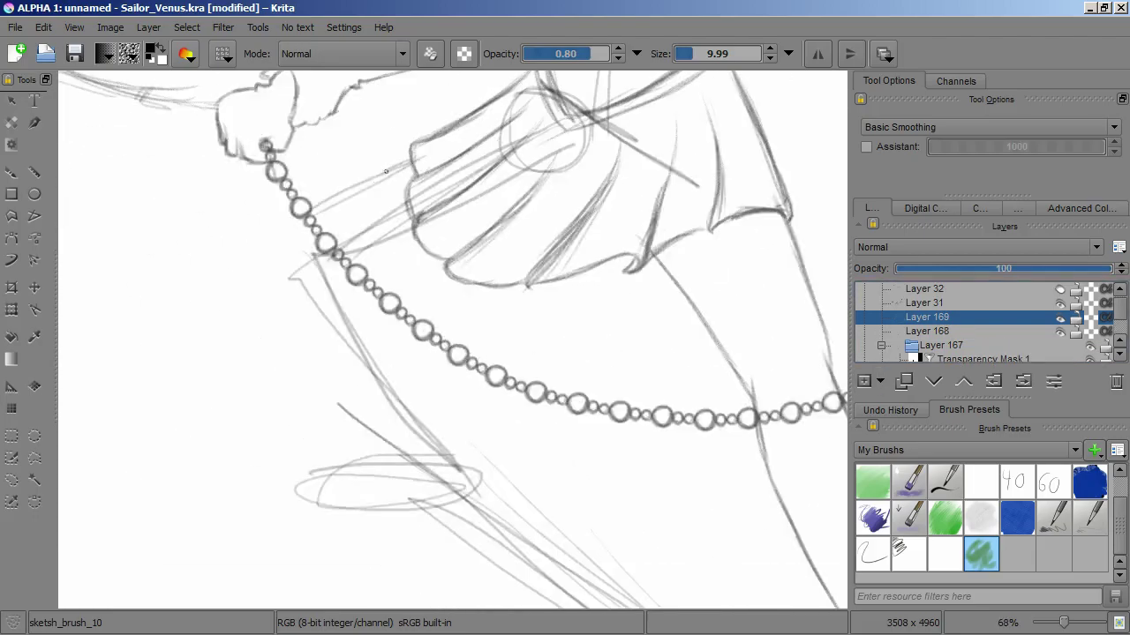
{"action": "left_click_drag", "start_coordinate": [477, 230], "coordinate": [503, 106]}
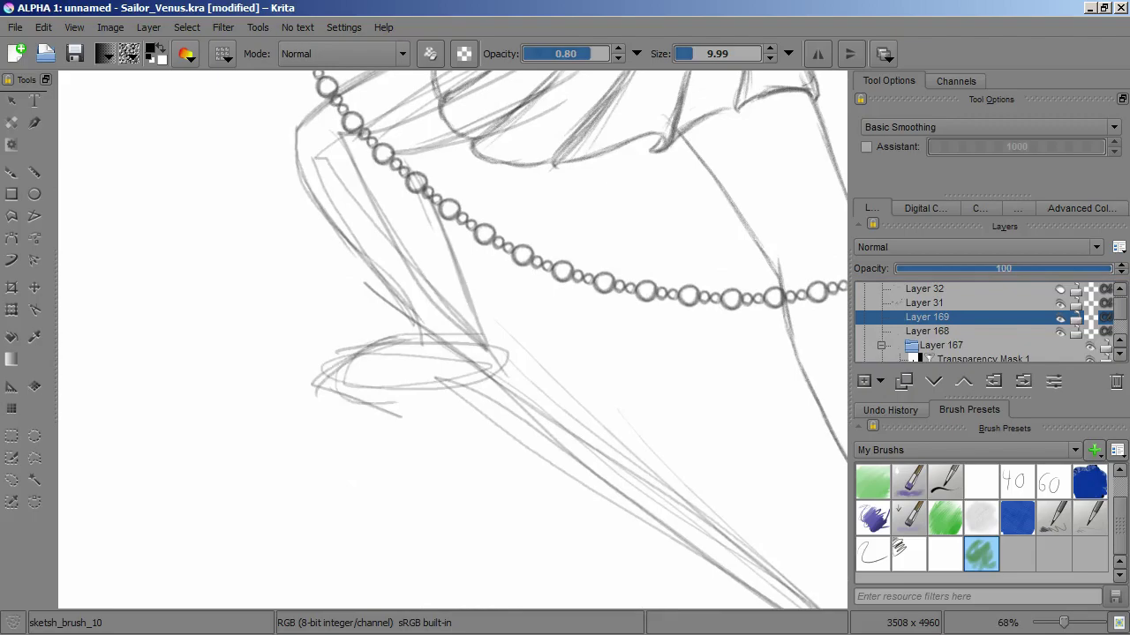
{"action": "scroll", "coordinate": [387, 334], "scroll_direction": "down", "scroll_amount": 4}
{"action": "scroll", "coordinate": [388, 335], "scroll_direction": "up", "scroll_amount": 4}
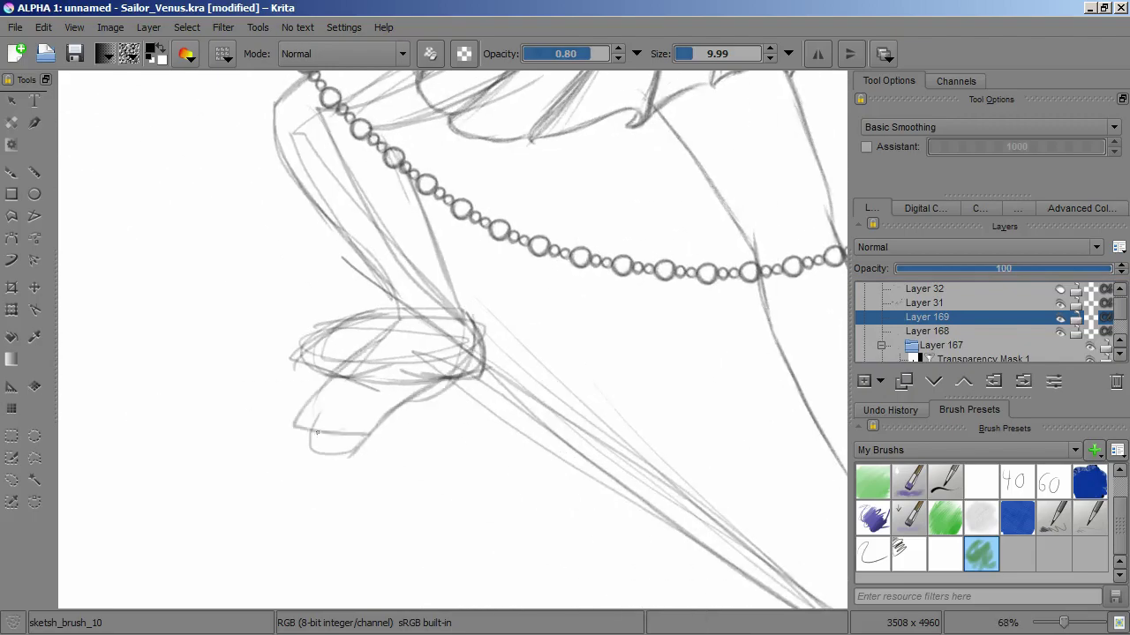
{"action": "scroll", "coordinate": [317, 433], "scroll_direction": "down", "scroll_amount": 4}
{"action": "scroll", "coordinate": [317, 432], "scroll_direction": "up", "scroll_amount": 4}
{"action": "scroll", "coordinate": [573, 363], "scroll_direction": "down", "scroll_amount": 4}
{"action": "scroll", "coordinate": [545, 343], "scroll_direction": "up", "scroll_amount": 4}
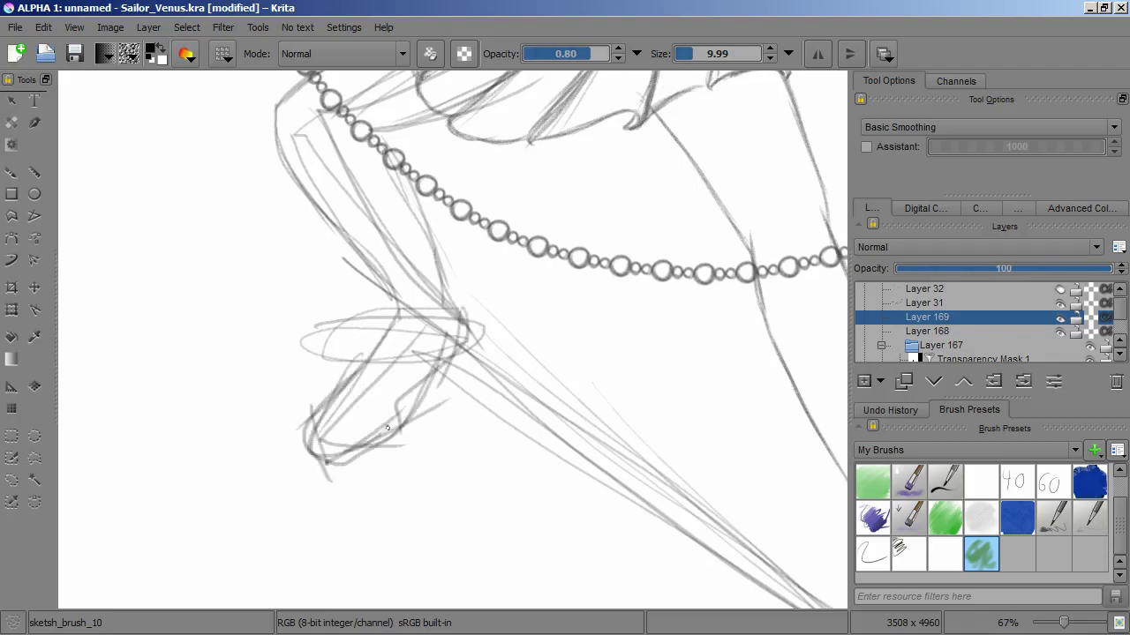
{"action": "scroll", "coordinate": [386, 428], "scroll_direction": "down", "scroll_amount": 4}
{"action": "scroll", "coordinate": [386, 428], "scroll_direction": "up", "scroll_amount": 3}
Rotate and reposition the sketched bent leg with Free Transform and apply the transformation
{"action": "key", "text": "ctrl+t"}
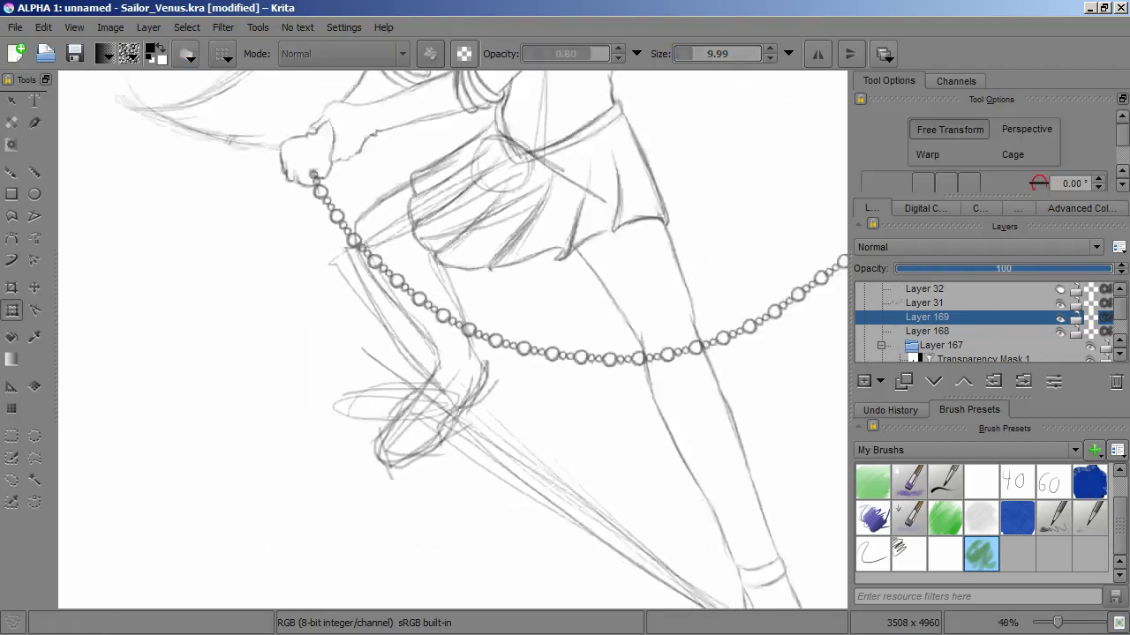
{"action": "scroll", "coordinate": [450, 346], "scroll_direction": "up", "scroll_amount": 1}
{"action": "left_click_drag", "start_coordinate": [309, 344], "coordinate": [320, 253]}
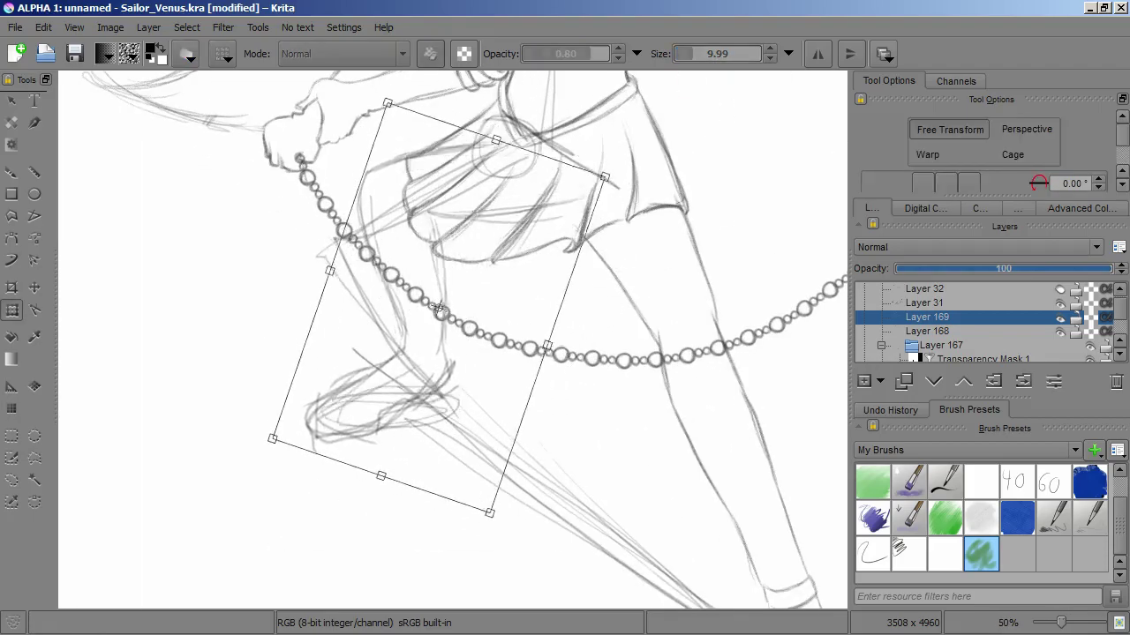
{"action": "scroll", "coordinate": [328, 253], "scroll_direction": "down", "scroll_amount": 1}
{"action": "scroll", "coordinate": [328, 253], "scroll_direction": "up", "scroll_amount": 1}
{"action": "key", "text": "Return"}
{"action": "scroll", "coordinate": [450, 340], "scroll_direction": "down", "scroll_amount": 3}
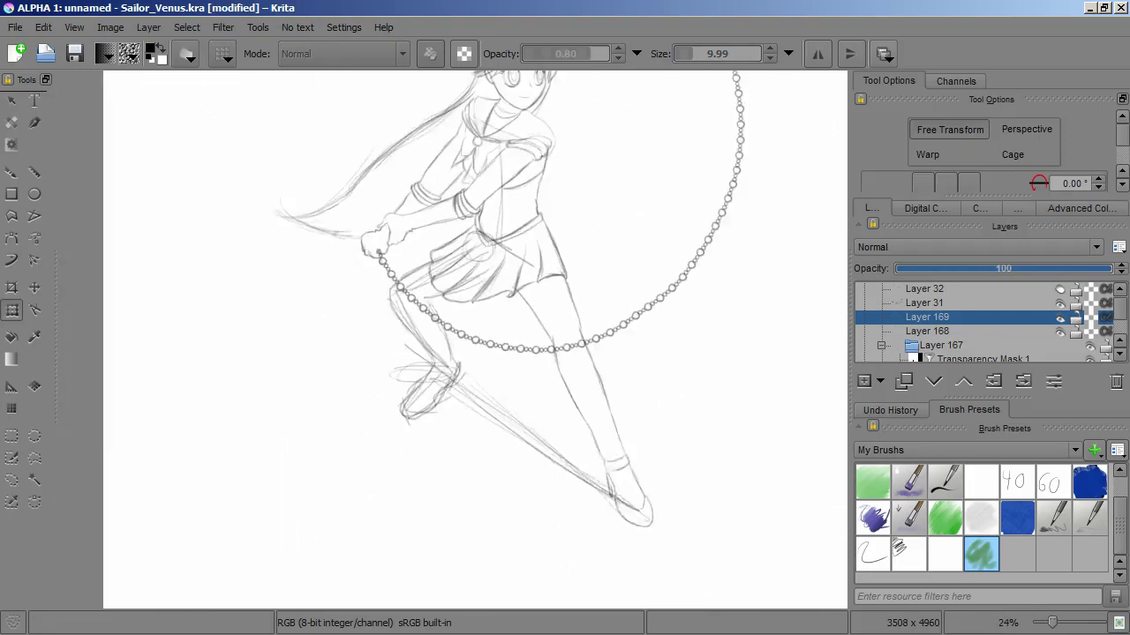
Erase the bent thigh's lower line on the leg sketch and redraw it further down below the skirt
{"action": "scroll", "coordinate": [437, 288], "scroll_direction": "up", "scroll_amount": 3}
{"action": "key", "text": "b"}
{"action": "key", "text": "e"}
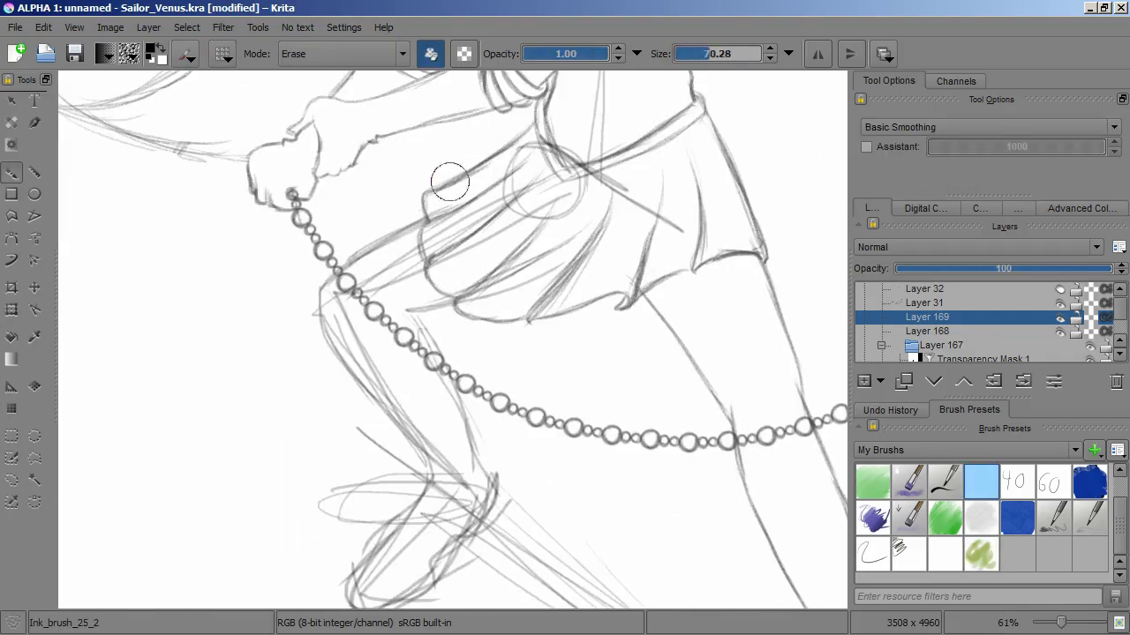
{"action": "key", "text": "e"}
{"action": "scroll", "coordinate": [503, 287], "scroll_direction": "down", "scroll_amount": 3}
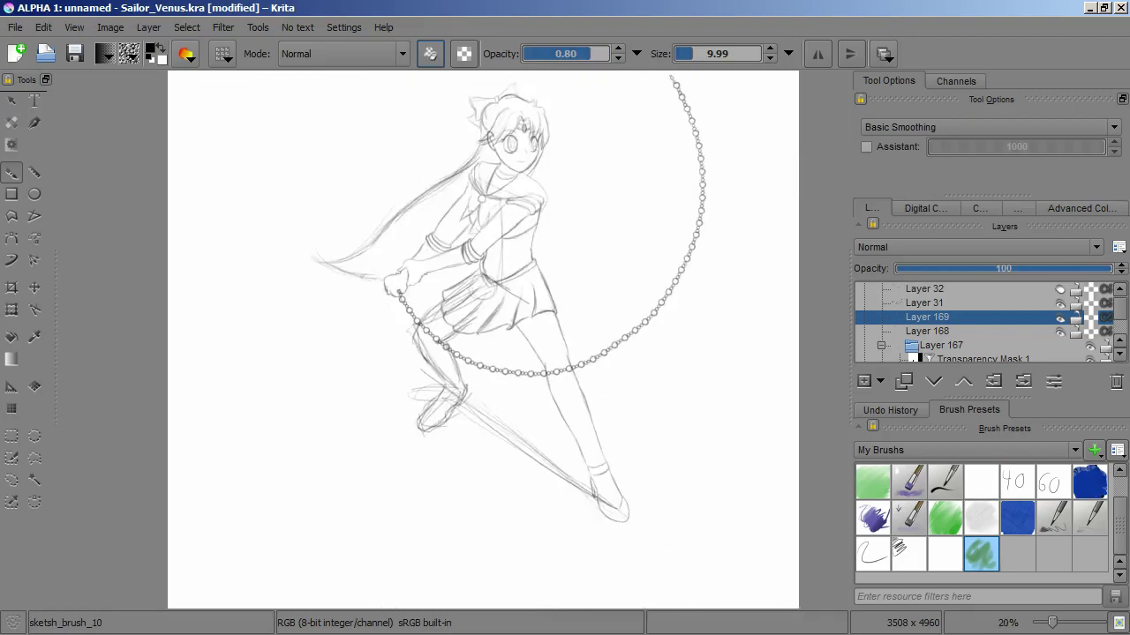
Add a paint layer and start refining the bent leg's outline around the knee, undoing two strokes
{"action": "scroll", "coordinate": [791, 317], "scroll_direction": "up", "scroll_amount": 5}
{"action": "key", "text": "Insert"}
{"action": "scroll", "coordinate": [474, 326], "scroll_direction": "up", "scroll_amount": 3}
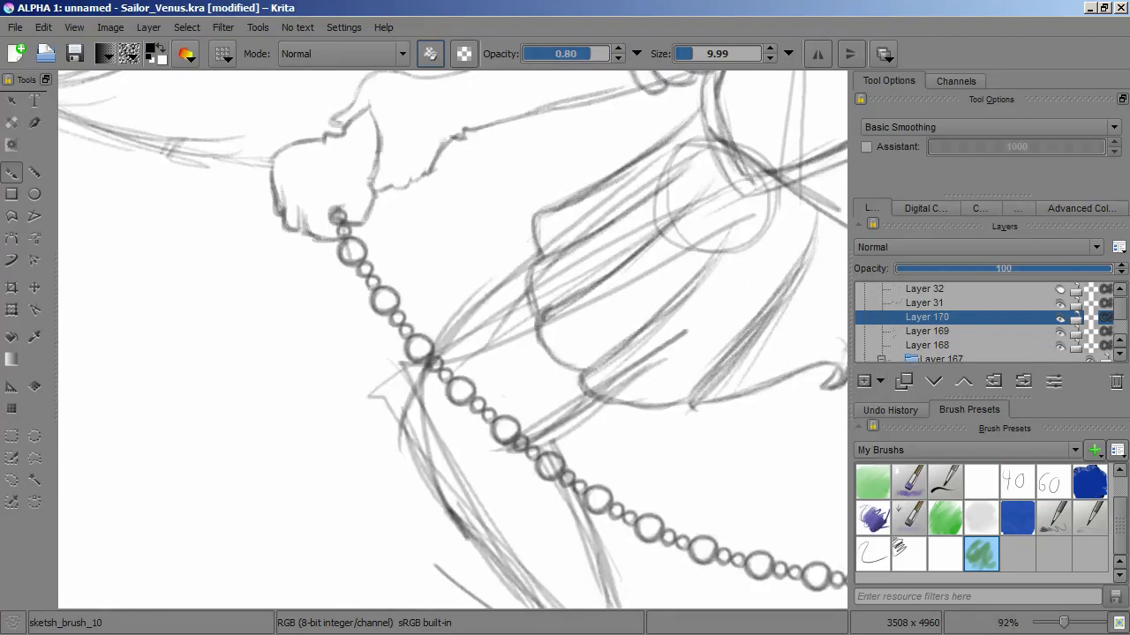
{"action": "key", "text": "ctrl+z"}
{"action": "key", "text": "ctrl+z"}
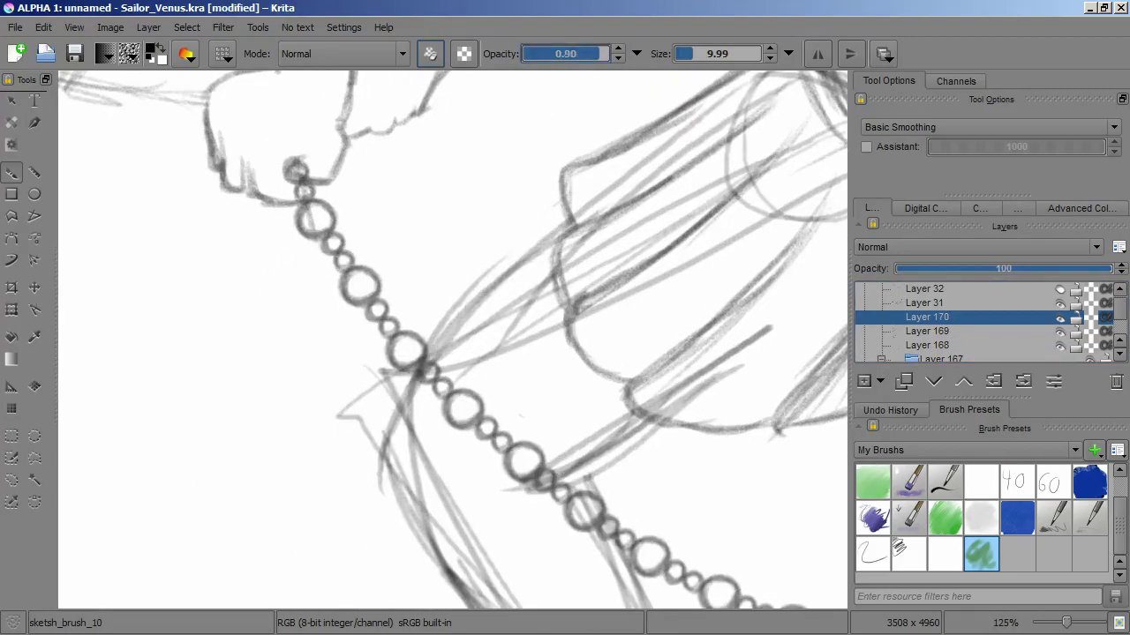
{"action": "left_click_drag", "start_coordinate": [453, 340], "coordinate": [422, 269]}
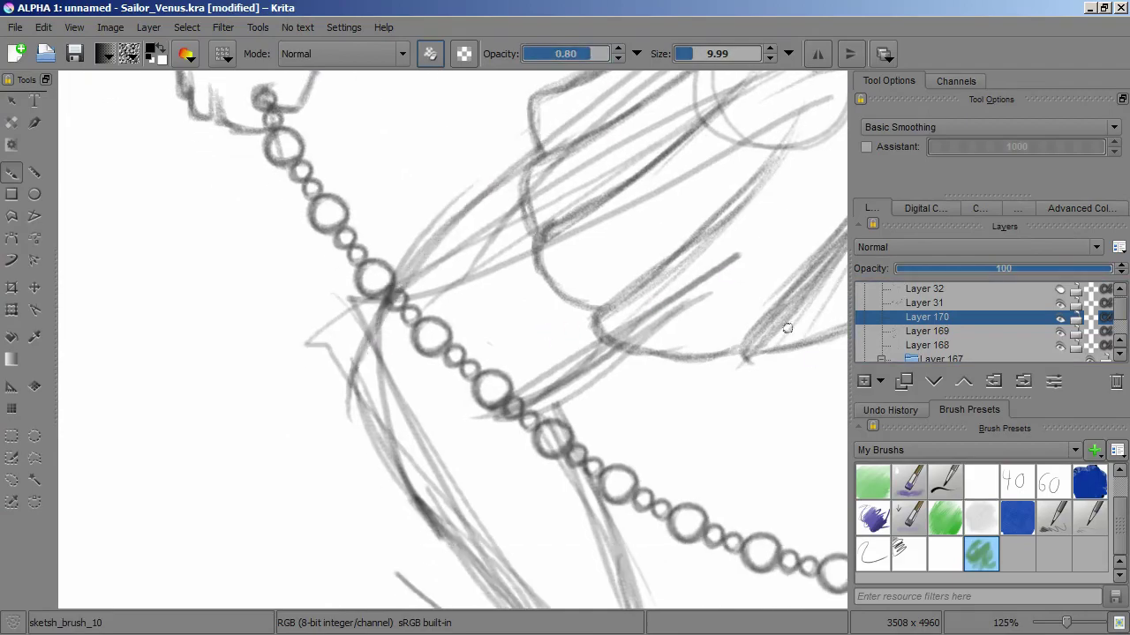
Tint the rough leg sketch red with an HSV/HSL Adjustment filter mask and return to the refined outline's layer
{"action": "key", "text": "Page_Down"}
{"action": "key", "text": "shift+Insert"}
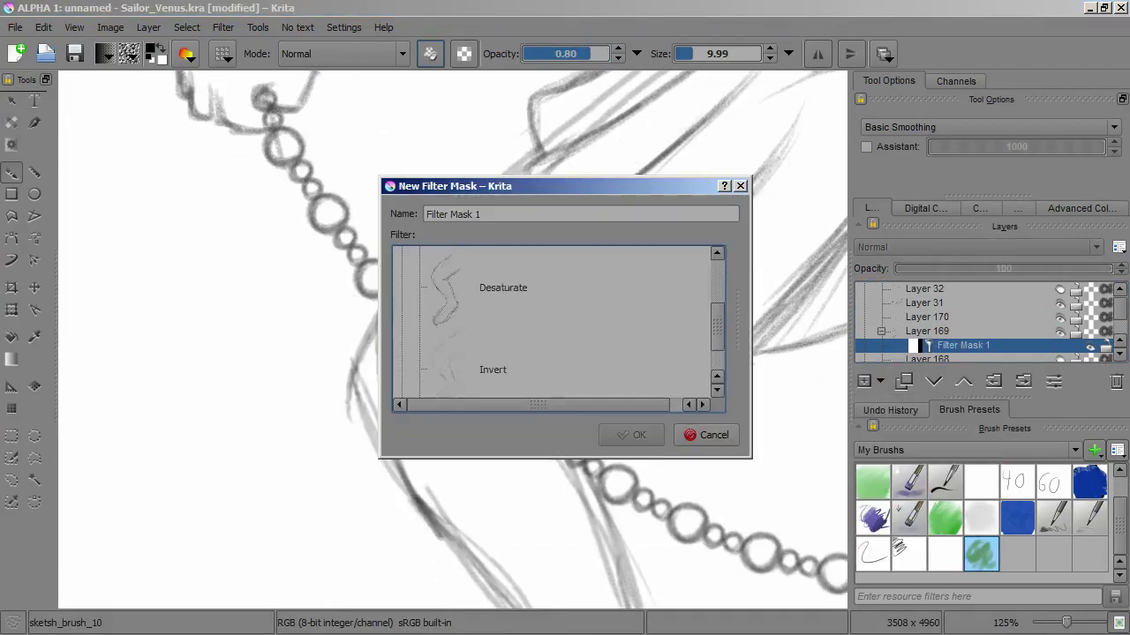
{"action": "key", "text": "Return"}
{"action": "key", "text": "Page_Up"}
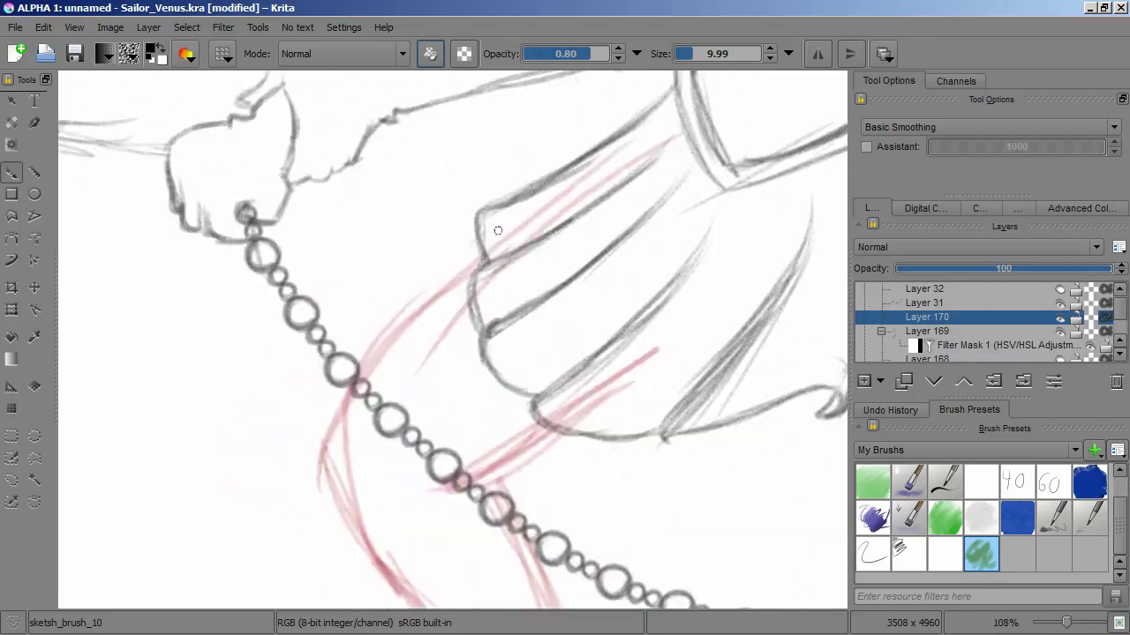
Trace the bent leg's thigh, knee, shin and calf over the red rough sketch
{"action": "scroll", "coordinate": [498, 230], "scroll_direction": "down", "scroll_amount": 3}
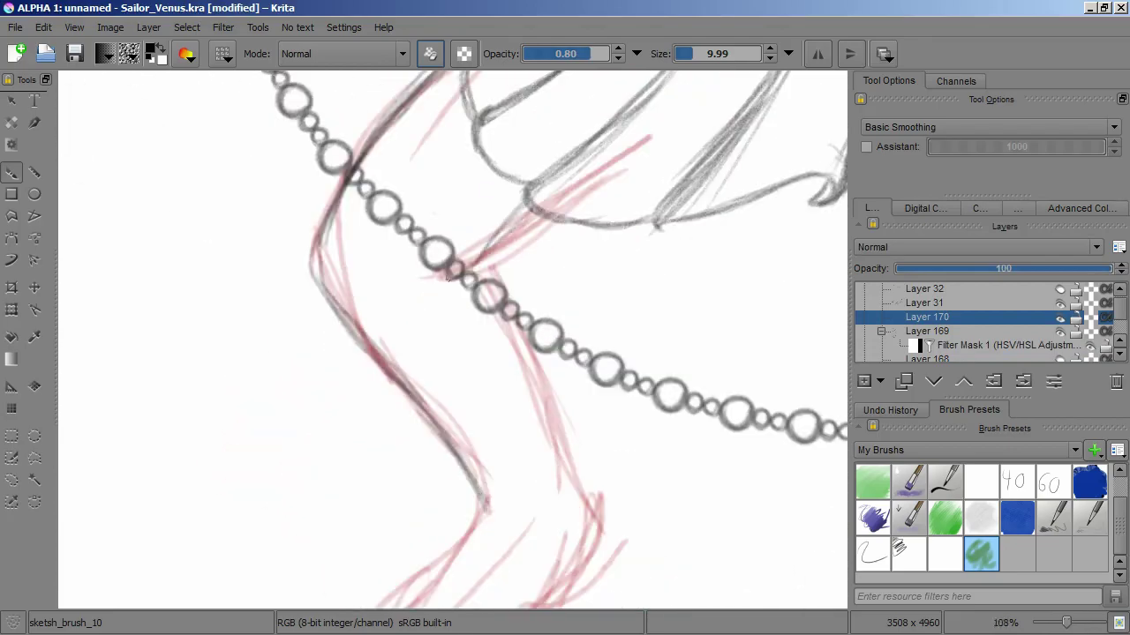
{"action": "key", "text": "minus"}
{"action": "key", "text": "plus"}
{"action": "key", "text": "slash"}
{"action": "key", "text": "slash"}
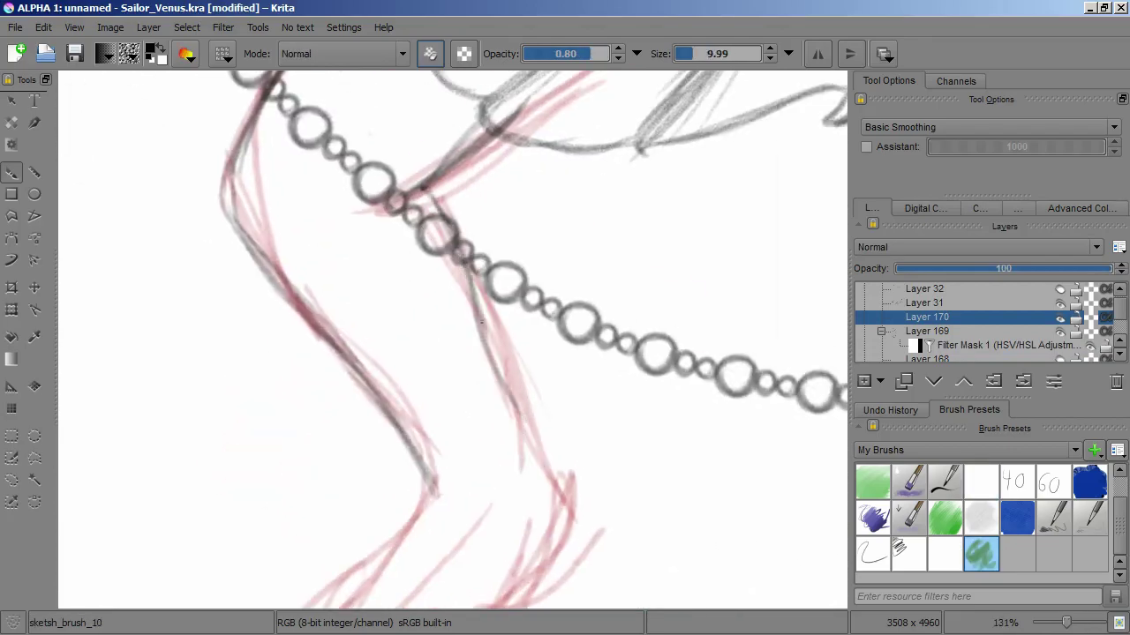
{"action": "left_click_drag", "start_coordinate": [481, 324], "coordinate": [530, 468]}
{"action": "key", "text": "minus"}
Add a paint layer and draw the ankle band at the lower end of the bent leg
{"action": "key", "text": "Insert"}
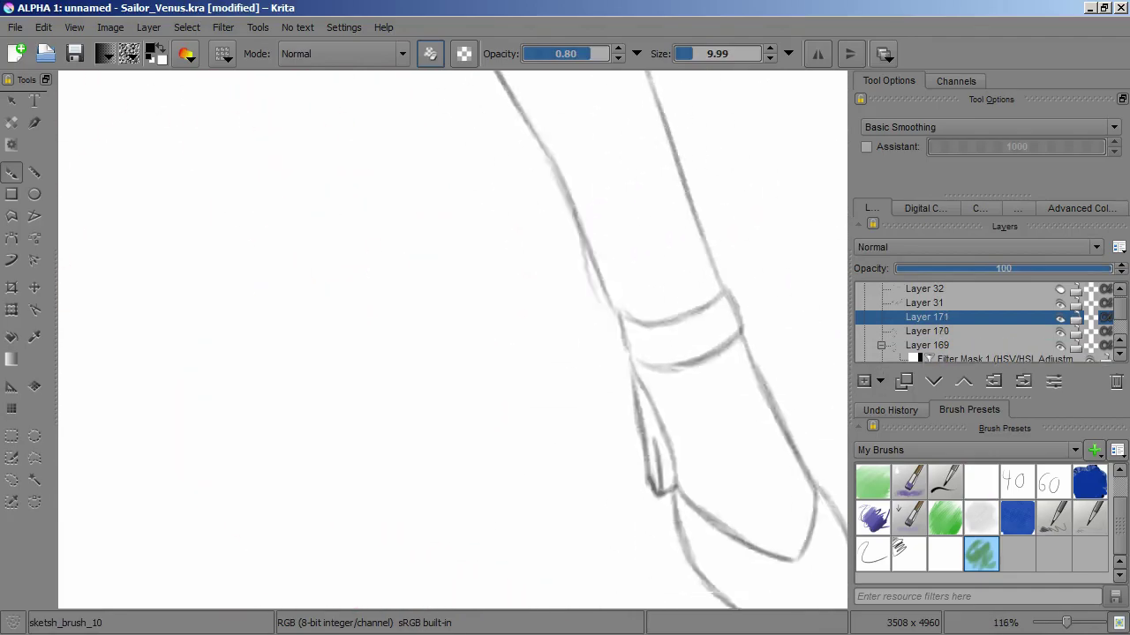
{"action": "key", "text": "plus"}
{"action": "left_click_drag", "start_coordinate": [411, 265], "coordinate": [319, 310]}
{"action": "key", "text": "minus"}
{"action": "key", "text": "minus"}
{"action": "key", "text": "minus"}
{"action": "left_click_drag", "start_coordinate": [472, 398], "coordinate": [586, 441]}
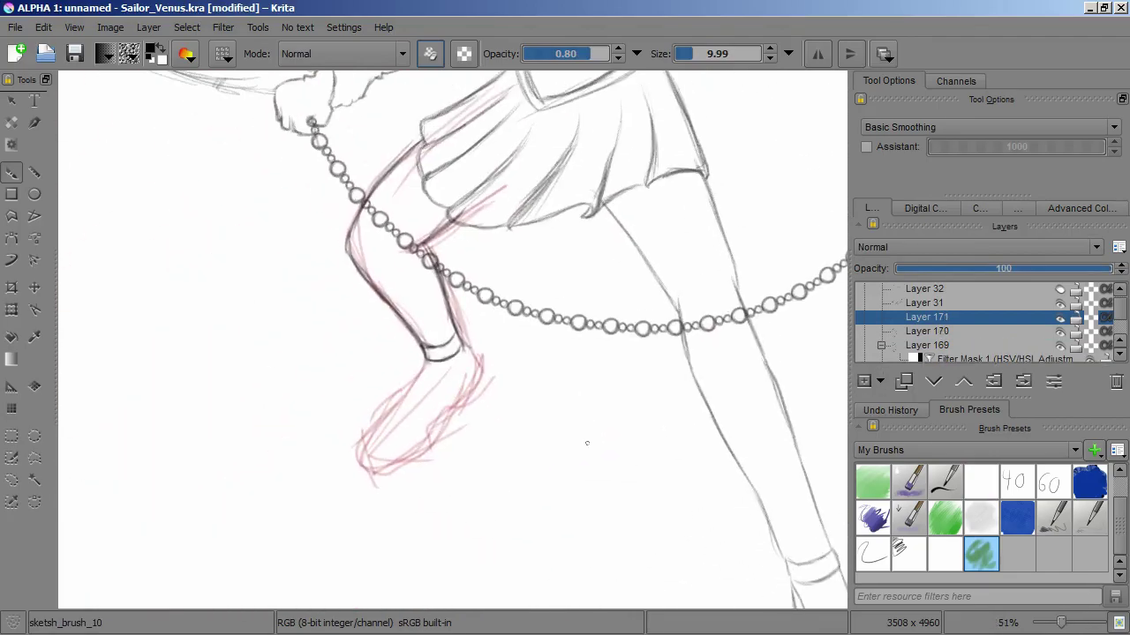
Draw the bent leg's shoe over the red sketch, with its sole, heel and the curved opening line
{"action": "key", "text": "plus"}
{"action": "key", "text": "plus"}
{"action": "key", "text": "plus"}
{"action": "key", "text": "plus"}
{"action": "mouse_move", "coordinate": [362, 228]}
{"action": "left_mouse_down"}
{"action": "mouse_move", "coordinate": [242, 479]}
{"action": "mouse_move", "coordinate": [383, 429]}
{"action": "mouse_move", "coordinate": [452, 341]}
{"action": "left_mouse_up"}
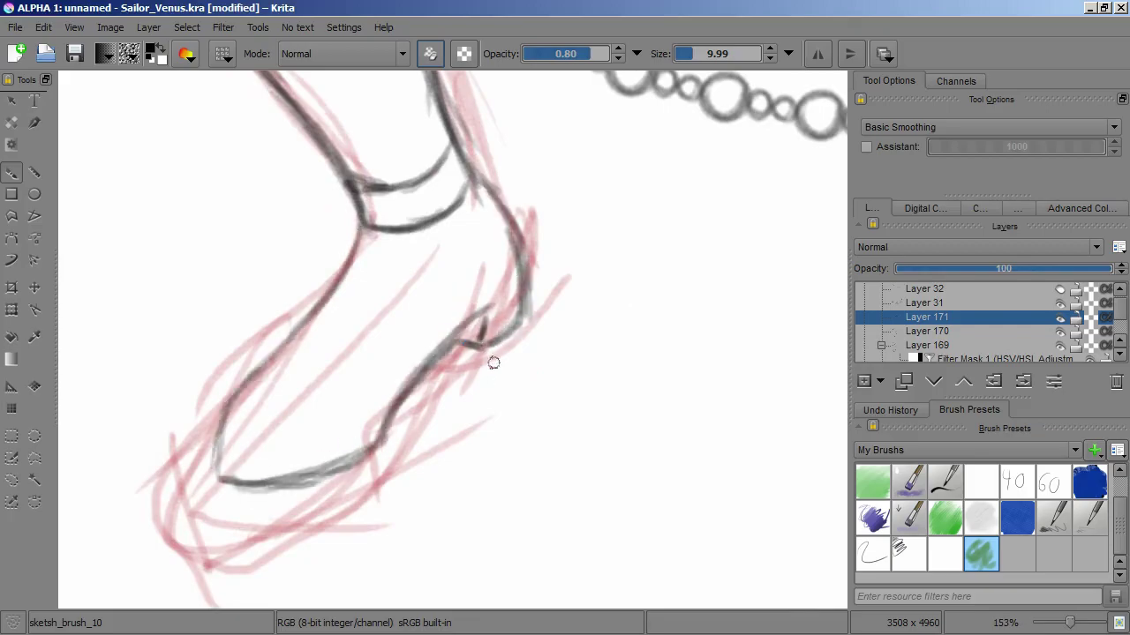
{"action": "left_click_drag", "start_coordinate": [529, 304], "coordinate": [468, 340]}
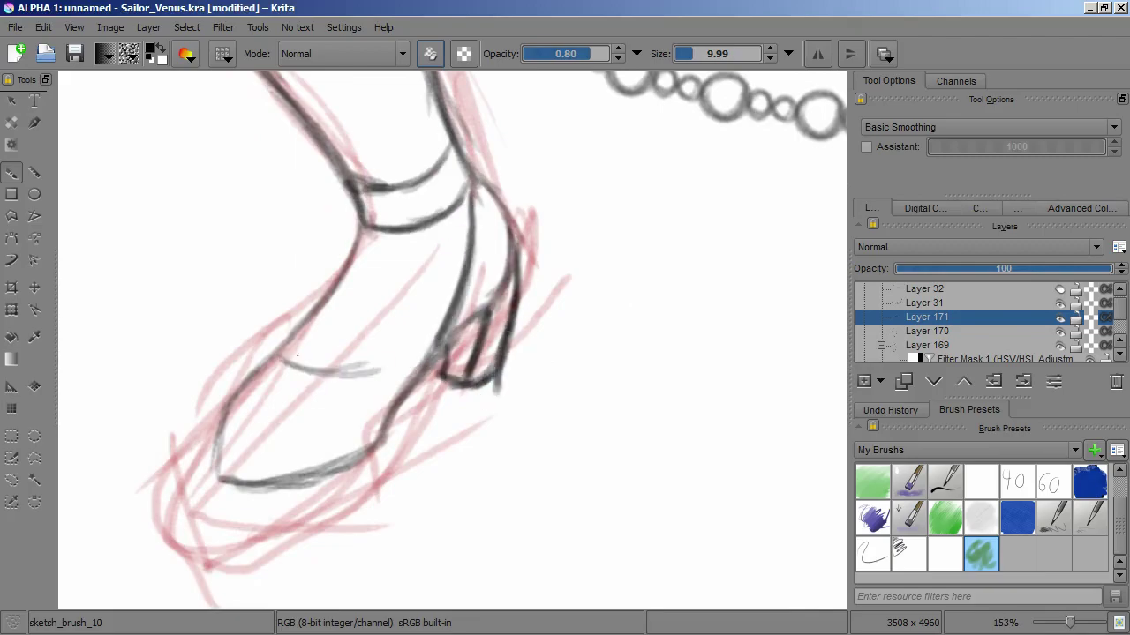
Hide the red rough sketch and group the two refined bent leg layers
{"action": "key", "text": "minus"}
{"action": "key", "text": "minus"}
{"action": "key", "text": "minus"}
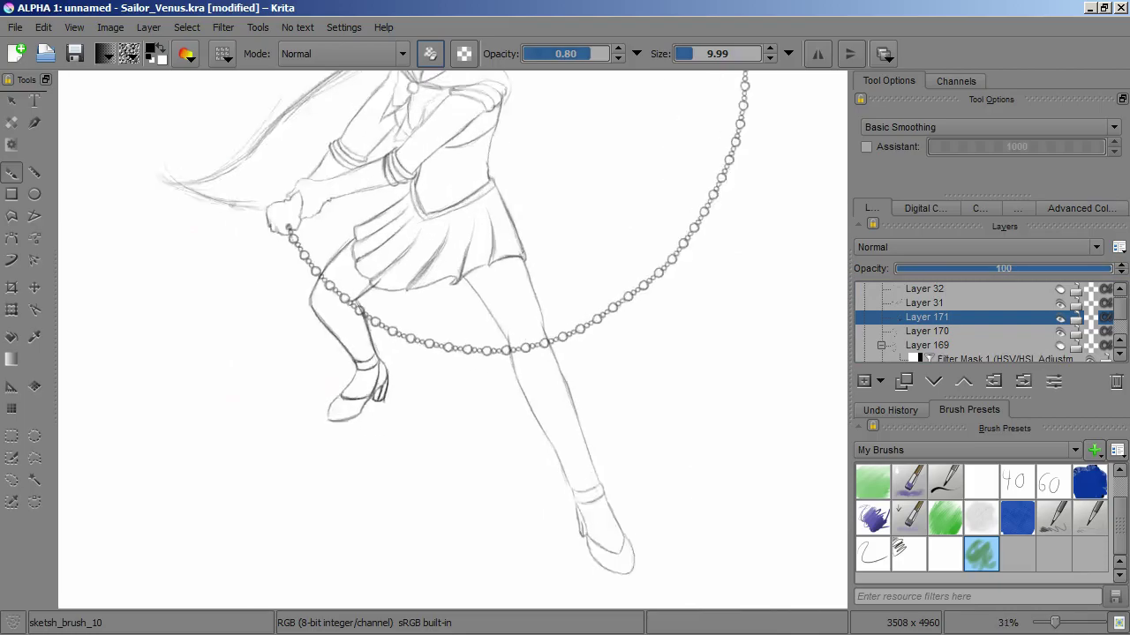
{"action": "scroll", "coordinate": [408, 265], "scroll_direction": "up", "scroll_amount": 3}
{"action": "left_click", "coordinate": [927, 330]}
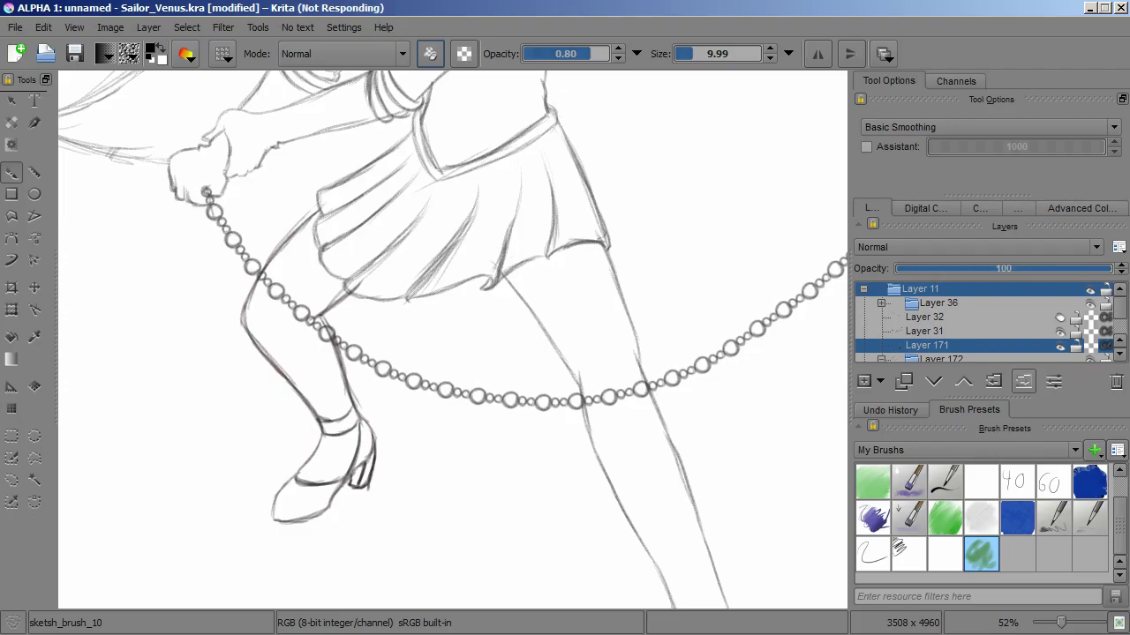
Rotate the grouped bent leg slightly with Free Transform
{"action": "key", "text": "ctrl+t"}
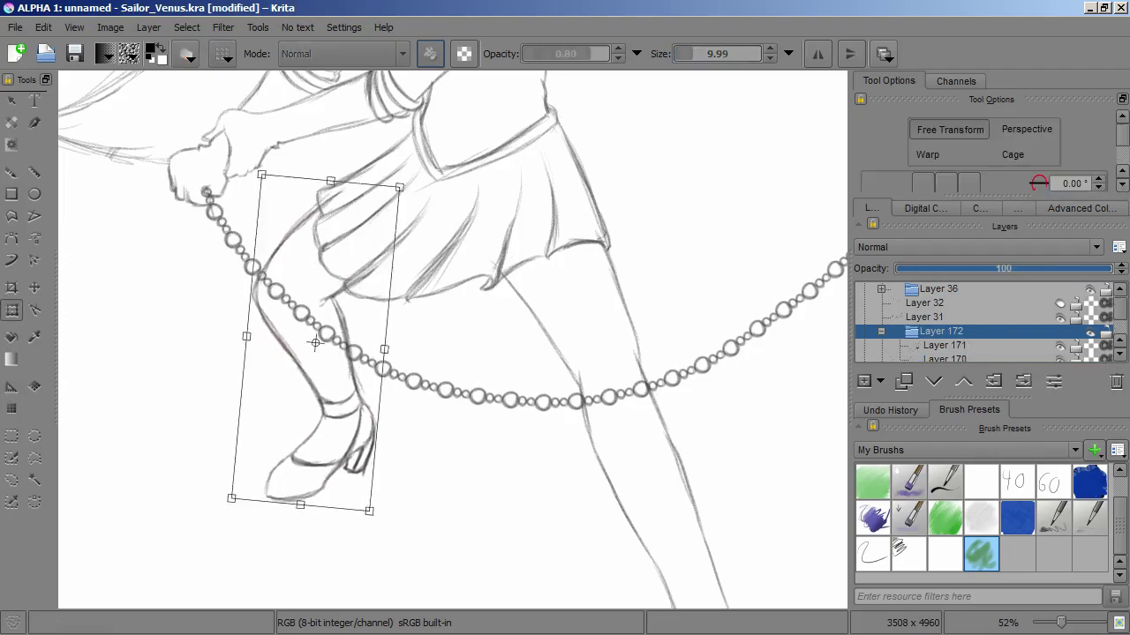
{"action": "key", "text": "minus"}
{"action": "key", "text": "minus"}
{"action": "key", "text": "minus"}
{"action": "key", "text": "plus"}
{"action": "key", "text": "plus"}
{"action": "key", "text": "plus"}
Add a transparency mask to the leg group and mask out the thigh lines overlapping the skirt
{"action": "left_click", "coordinate": [880, 381]}
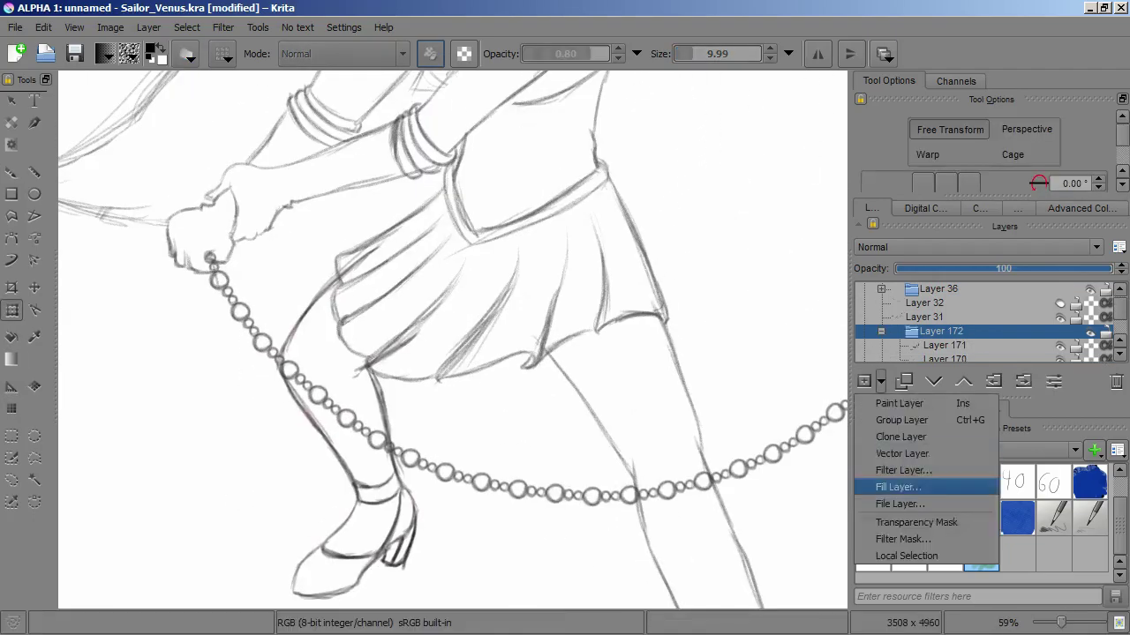
{"action": "left_click", "coordinate": [893, 536]}
{"action": "key", "text": "b"}
{"action": "scroll", "coordinate": [291, 340], "scroll_direction": "up", "scroll_amount": 3}
{"action": "scroll", "coordinate": [409, 327], "scroll_direction": "down", "scroll_amount": 5}
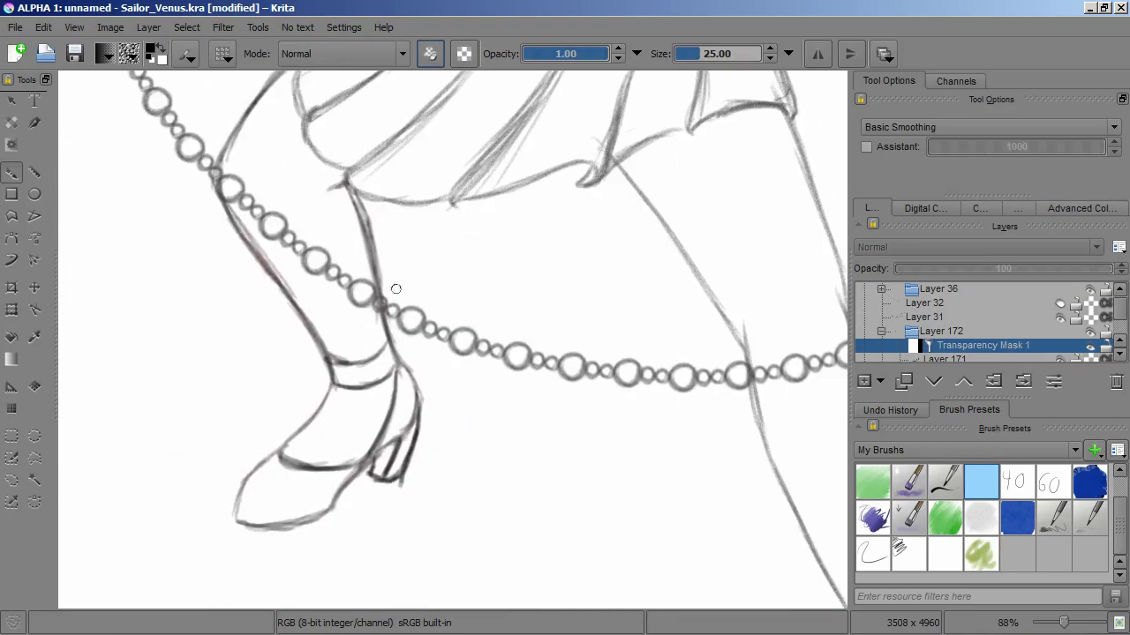
Select the leg group, adjust its rotation and position with Free Transform, and apply the transformation
{"action": "key", "text": "minus"}
{"action": "key", "text": "minus"}
{"action": "key", "text": "minus"}
{"action": "key", "text": "Page_Up"}
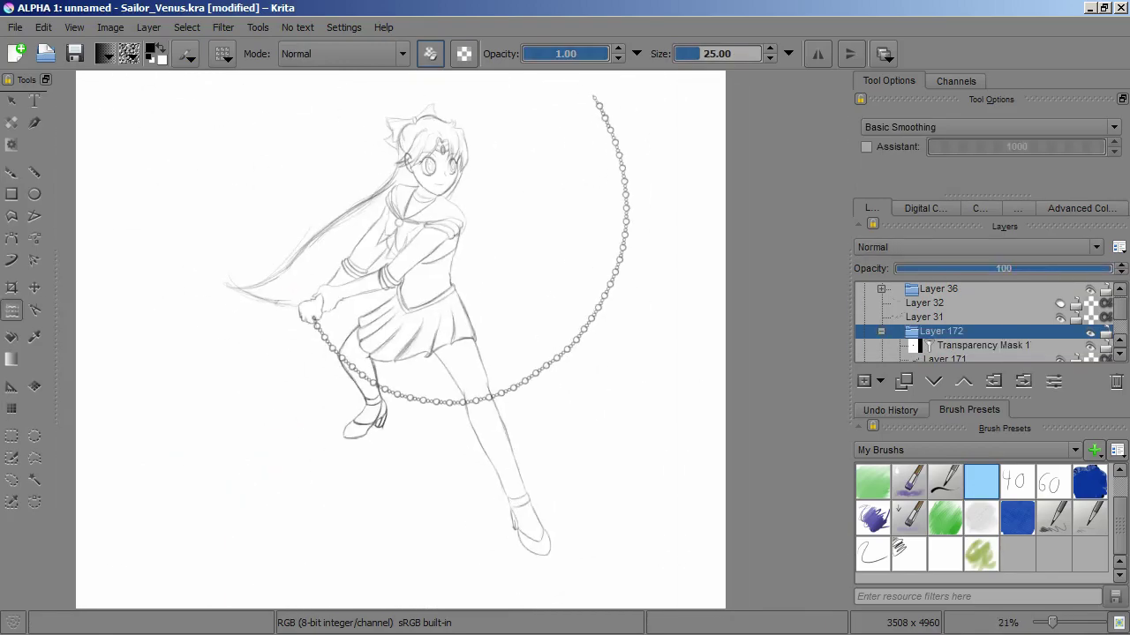
{"action": "key", "text": "ctrl+t"}
{"action": "left_click_drag", "start_coordinate": [415, 370], "coordinate": [397, 415]}
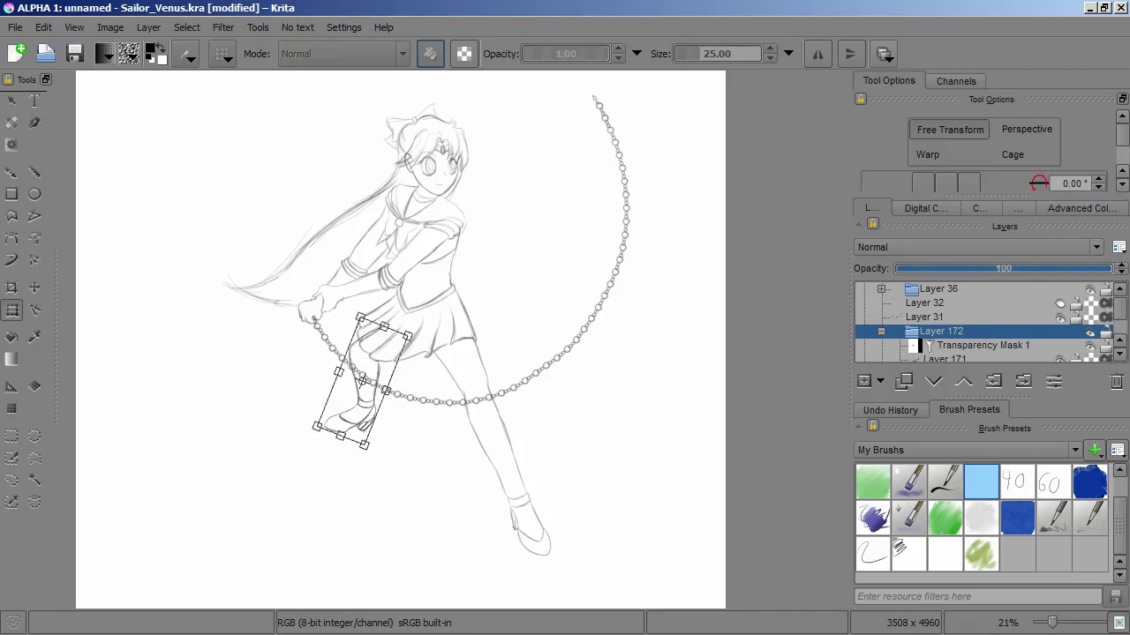
{"action": "key", "text": "plus"}
{"action": "key", "text": "plus"}
{"action": "key", "text": "minus"}
{"action": "key", "text": "minus"}
{"action": "key", "text": "Return"}
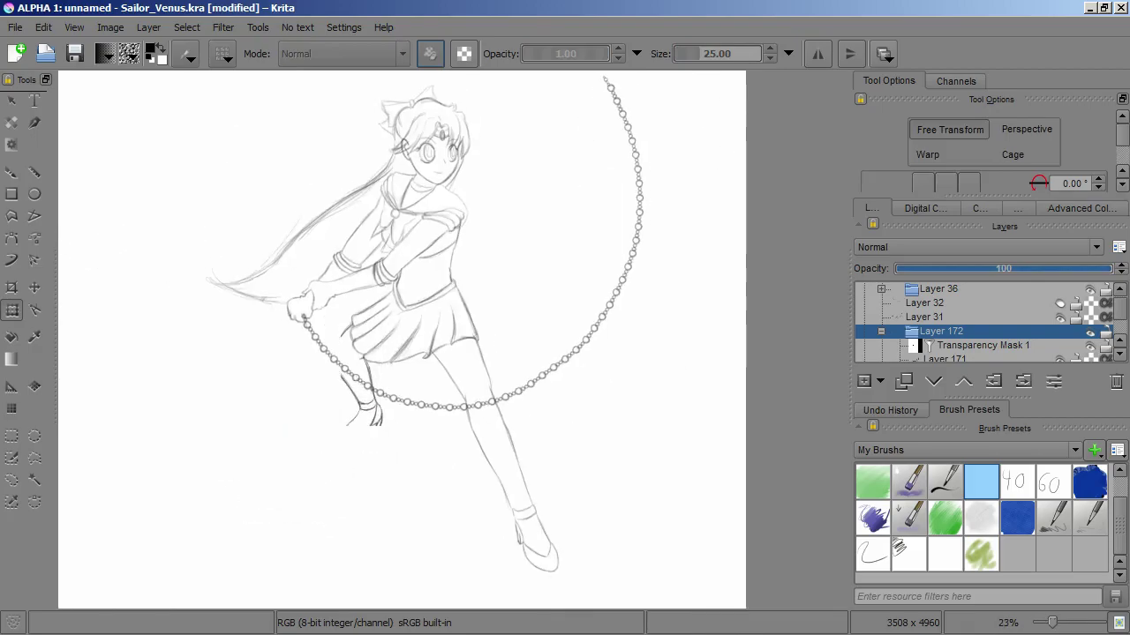
Transform the leg group again, shifting the bent leg closer to the standing leg
{"action": "key", "text": "plus"}
{"action": "key", "text": "plus"}
{"action": "key", "text": "plus"}
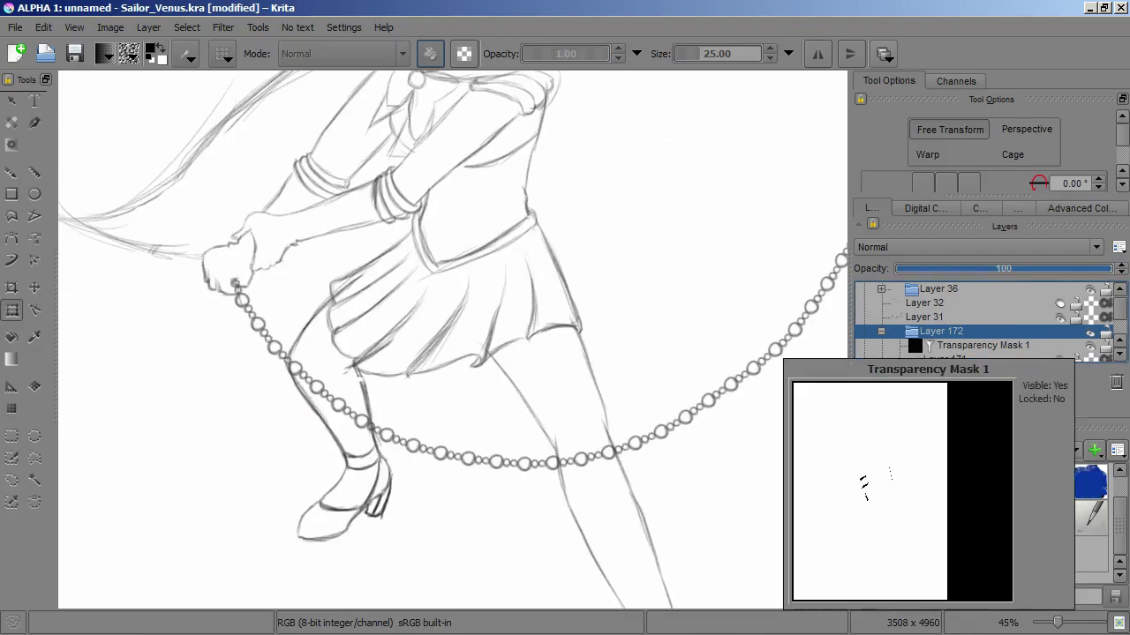
{"action": "scroll", "coordinate": [980, 324], "scroll_direction": "down", "scroll_amount": 2}
{"action": "key", "text": "minus"}
{"action": "key", "text": "minus"}
{"action": "key", "text": "minus"}
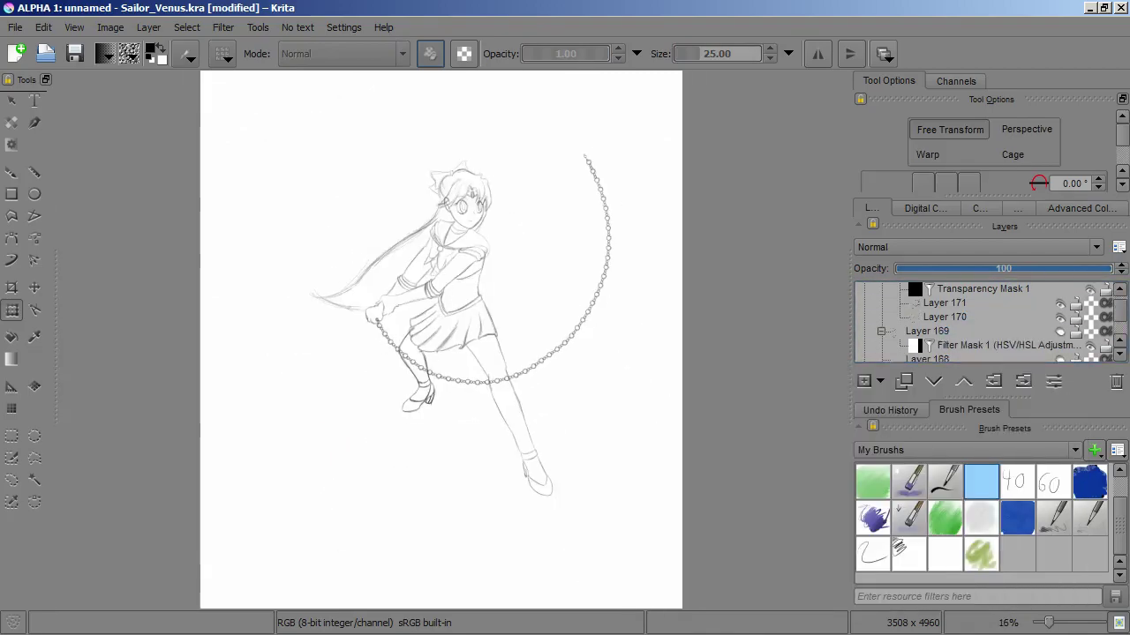
{"action": "key", "text": "plus"}
{"action": "key", "text": "plus"}
{"action": "key", "text": "plus"}
{"action": "key", "text": "Page_Up"}
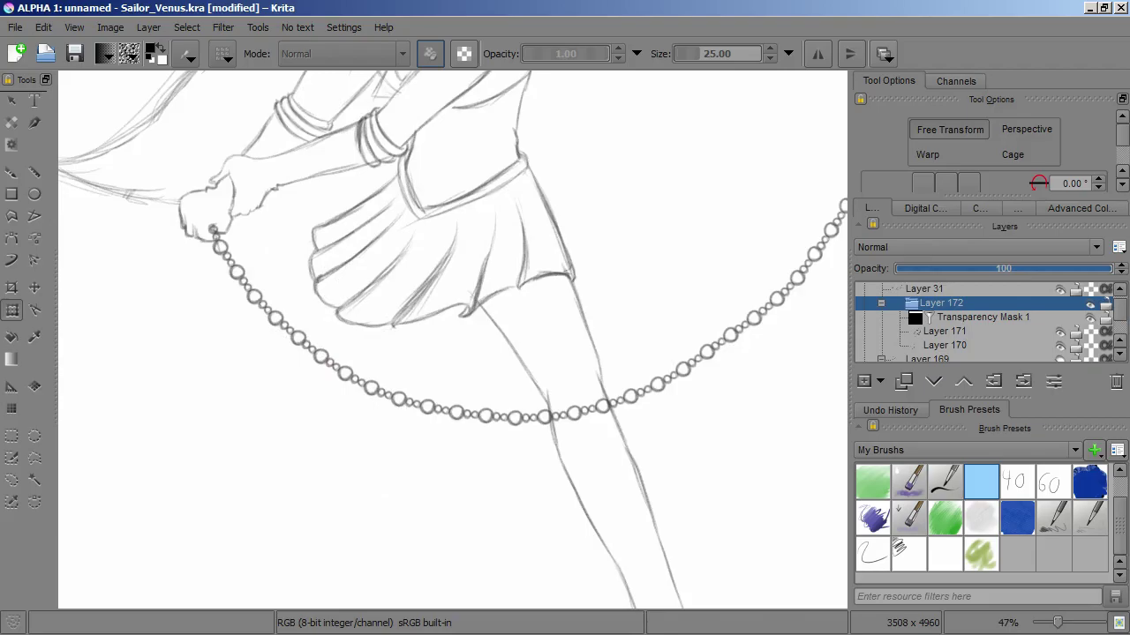
{"action": "key", "text": "minus"}
{"action": "key", "text": "minus"}
{"action": "key", "text": "minus"}
{"action": "key", "text": "plus"}
{"action": "key", "text": "plus"}
{"action": "key", "text": "plus"}
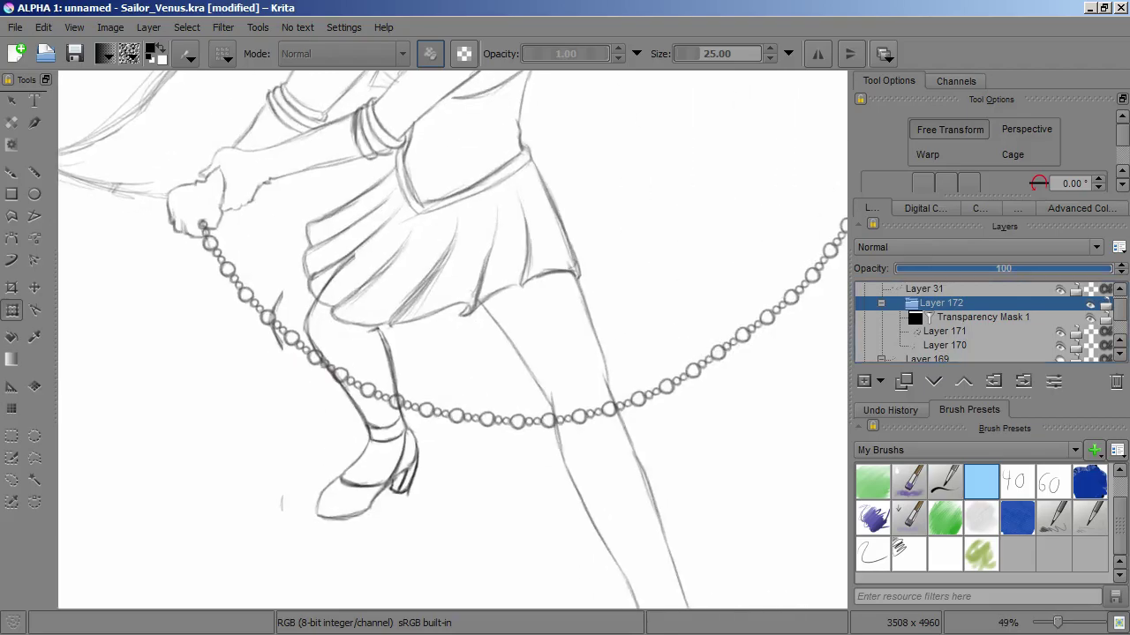
{"action": "key", "text": "minus"}
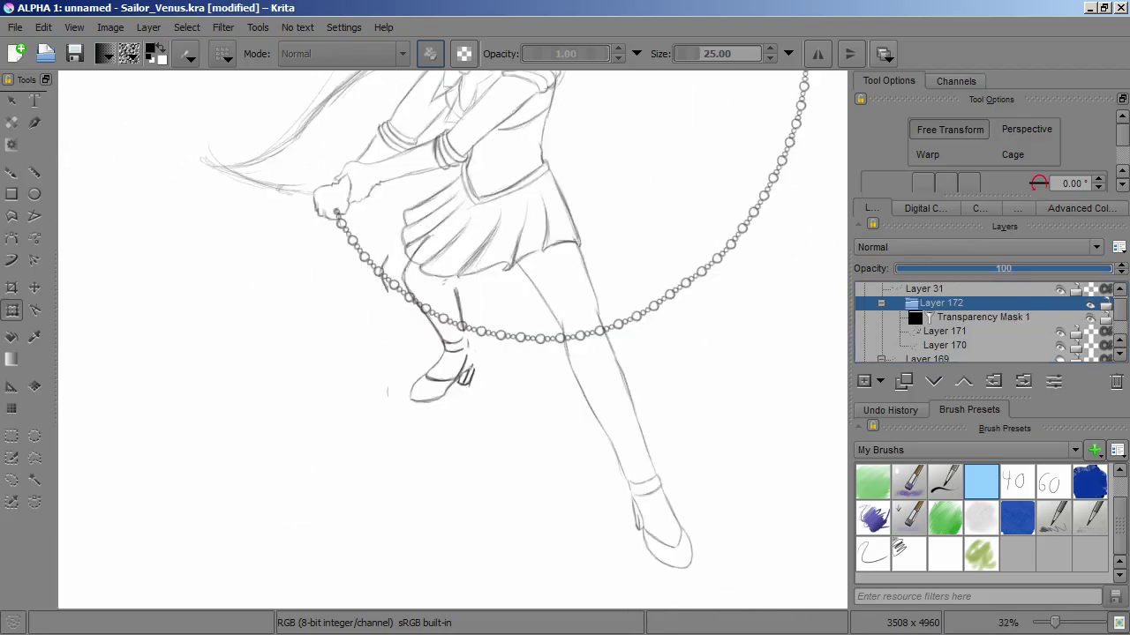
Repaint the leg group's transparency mask to restore the cut leg lines and hide the parts overlapping the skirt
{"action": "key", "text": "b"}
{"action": "key", "text": "minus"}
{"action": "key", "text": "minus"}
{"action": "key", "text": "plus"}
{"action": "key", "text": "plus"}
{"action": "key", "text": "plus"}
{"action": "key", "text": "plus"}
{"action": "key", "text": "plus"}
{"action": "key", "text": "Page_Down"}
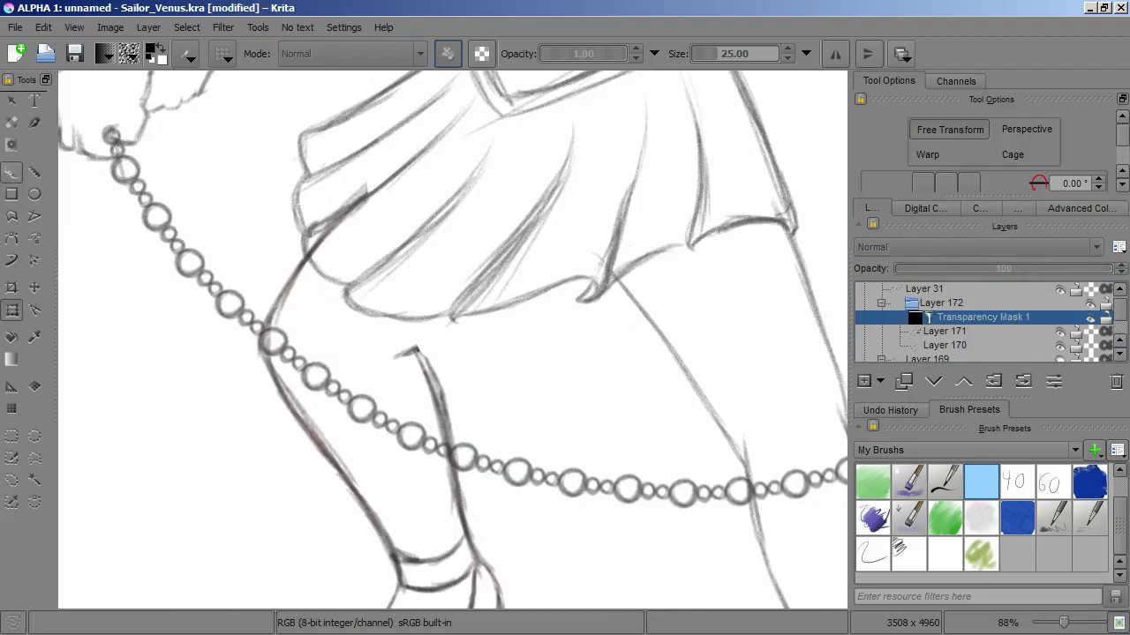
{"action": "key", "text": "minus"}
{"action": "key", "text": "minus"}
{"action": "key", "text": "minus"}
{"action": "key", "text": "plus"}
{"action": "key", "text": "plus"}
{"action": "key", "text": "plus"}
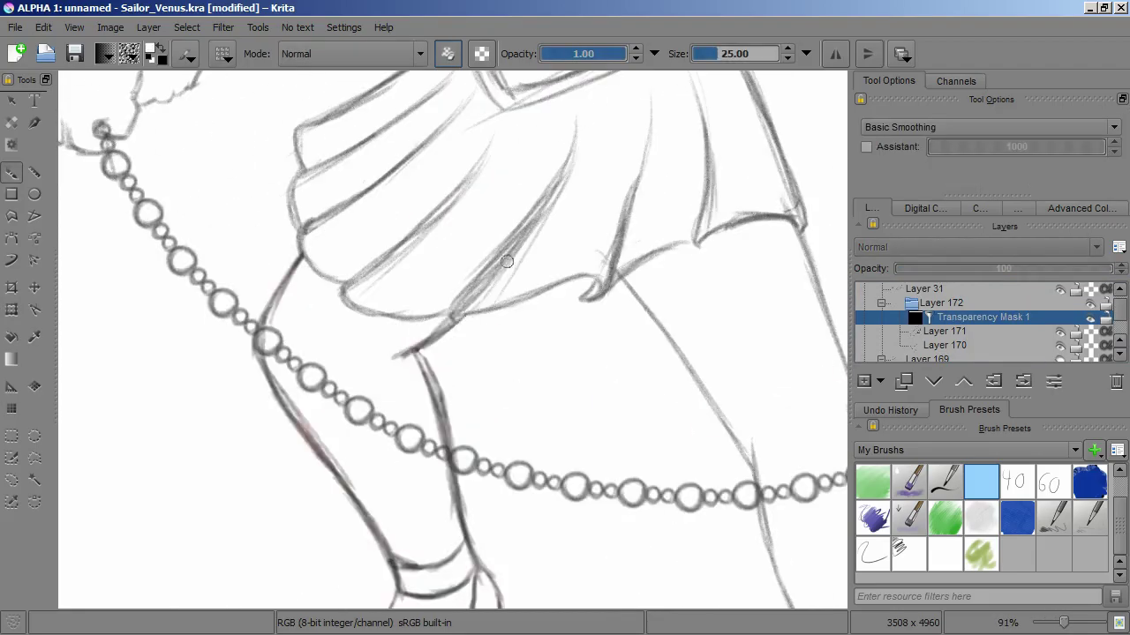
Step back through the last brush strokes around the bent leg's lower thigh line
{"action": "key", "text": "Page_Down"}
{"action": "key", "text": "Page_Down"}
{"action": "key", "text": "slash"}
{"action": "key", "text": "ctrl+z"}
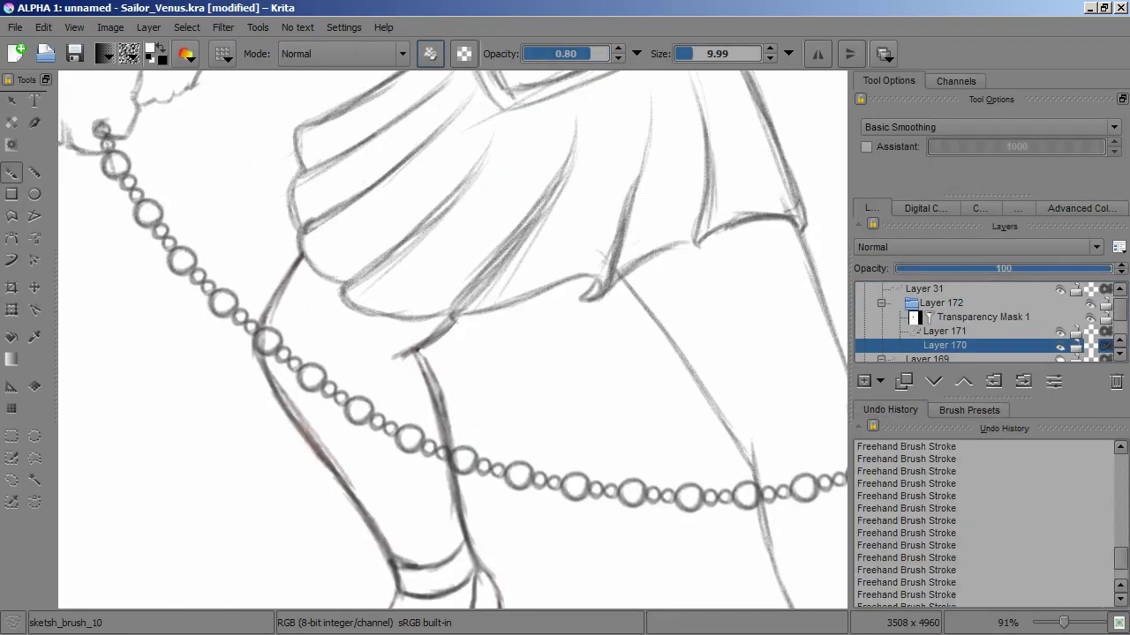
{"action": "key", "text": "plus"}
{"action": "key", "text": "plus"}
{"action": "key", "text": "plus"}
{"action": "key", "text": "ctrl+shift+z"}
{"action": "key", "text": "ctrl+z"}
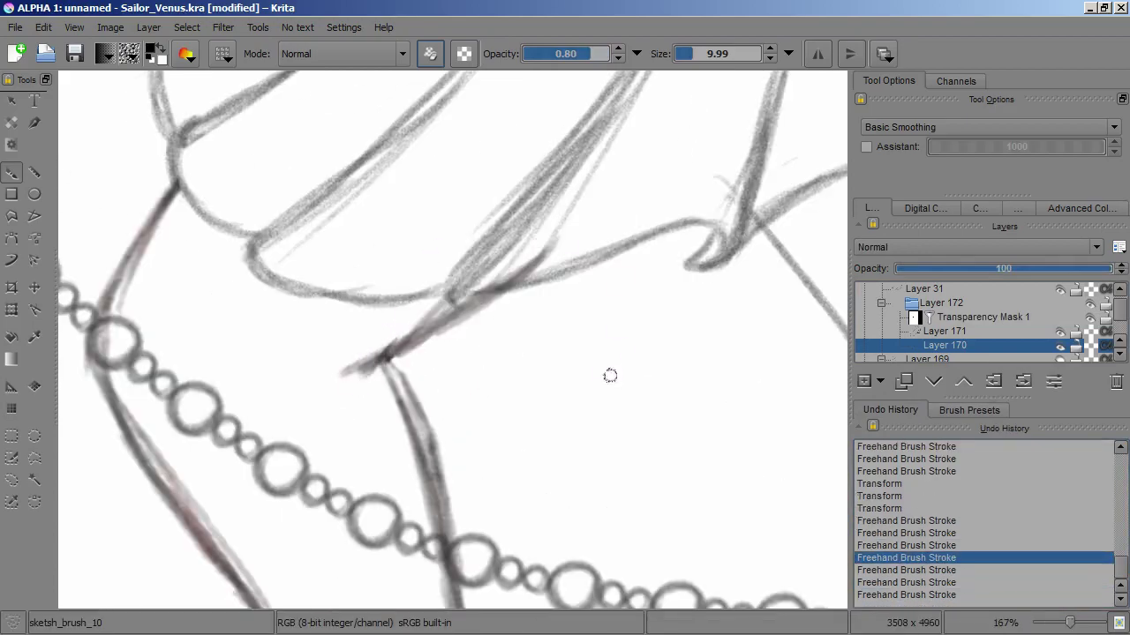
Paint on the leg group's transparency mask behind the knee with an enlarged Ink_brush_25_2 brush
{"action": "key", "text": "Page_Up"}
{"action": "key", "text": "slash"}
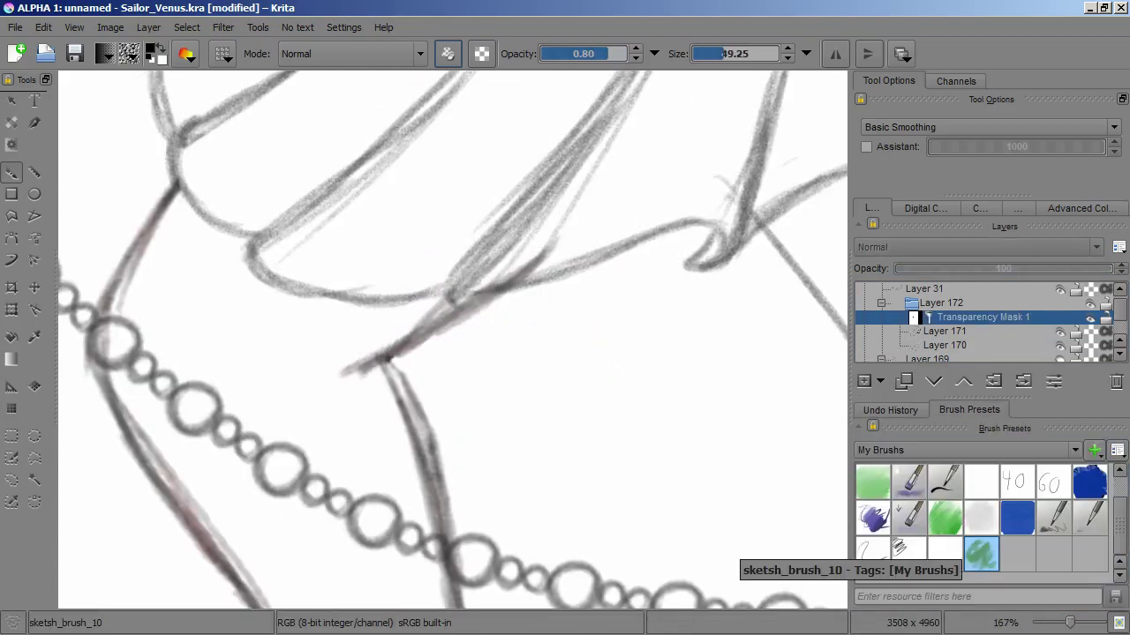
{"action": "scroll", "coordinate": [909, 521], "scroll_direction": "up", "scroll_amount": 1}
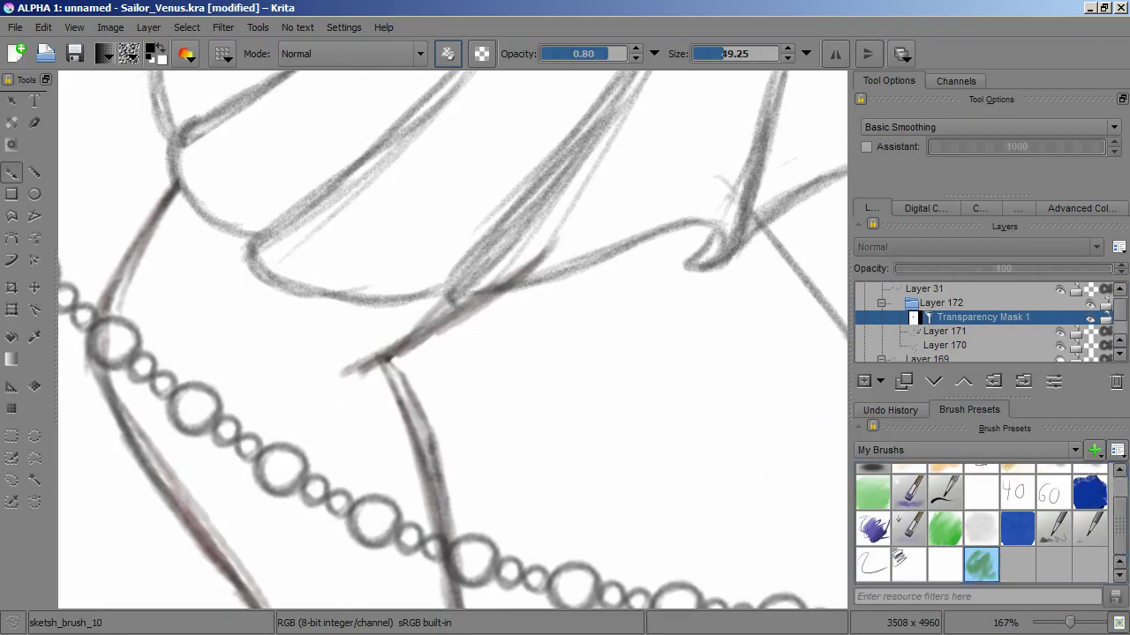
{"action": "left_click", "coordinate": [980, 492]}
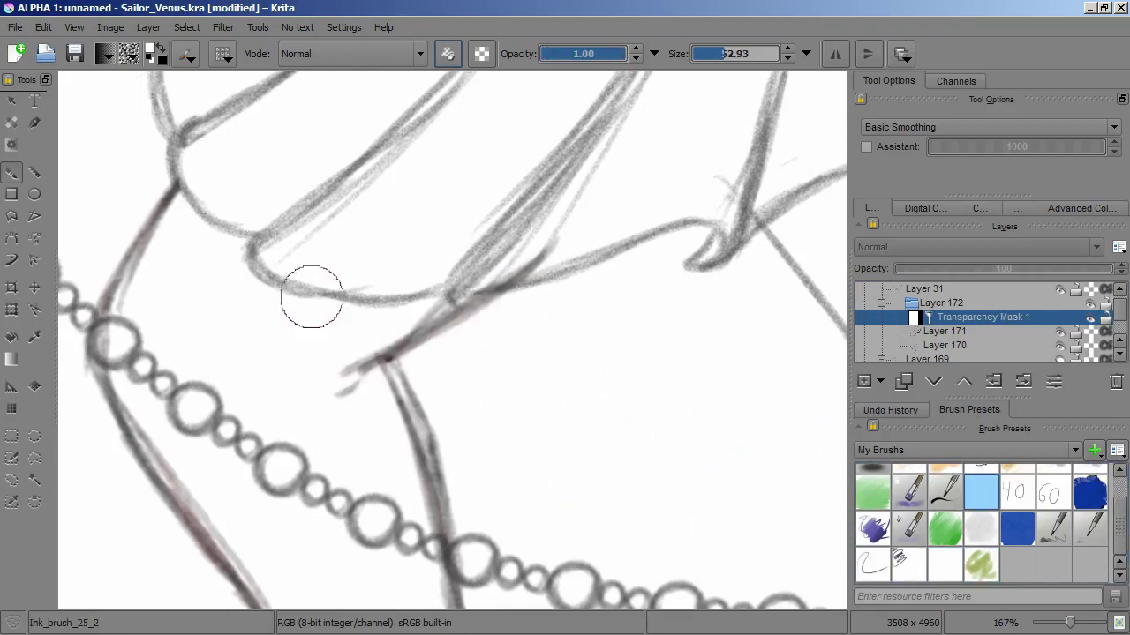
Try the sketch_brush_noses preset with test strokes beside the bent leg and undo them
{"action": "left_click", "coordinate": [945, 345]}
{"action": "left_click", "coordinate": [945, 565]}
{"action": "left_click_drag", "start_coordinate": [520, 391], "coordinate": [739, 309]}
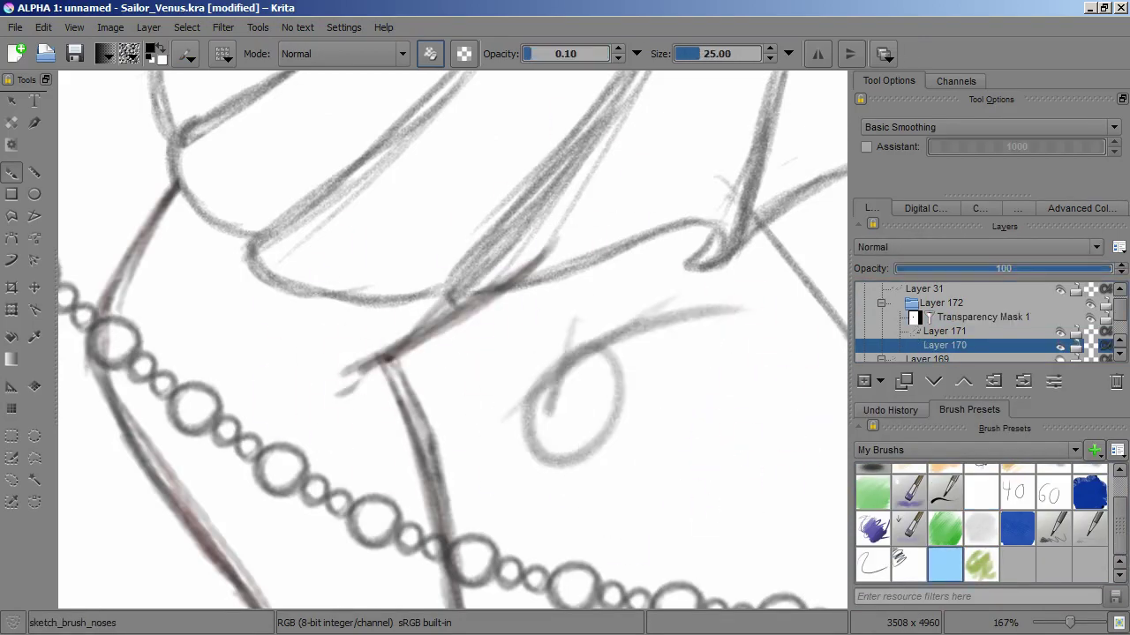
{"action": "left_click_drag", "start_coordinate": [644, 353], "coordinate": [729, 538]}
{"action": "key", "text": "ctrl+z"}
Try the Sketch_brush_02 preset with circular and hatching test strokes beside the leg and undo them
{"action": "left_click", "coordinate": [910, 565]}
{"action": "left_click_drag", "start_coordinate": [547, 397], "coordinate": [715, 353]}
{"action": "left_click_drag", "start_coordinate": [477, 406], "coordinate": [772, 287]}
{"action": "left_click_drag", "start_coordinate": [786, 336], "coordinate": [698, 538]}
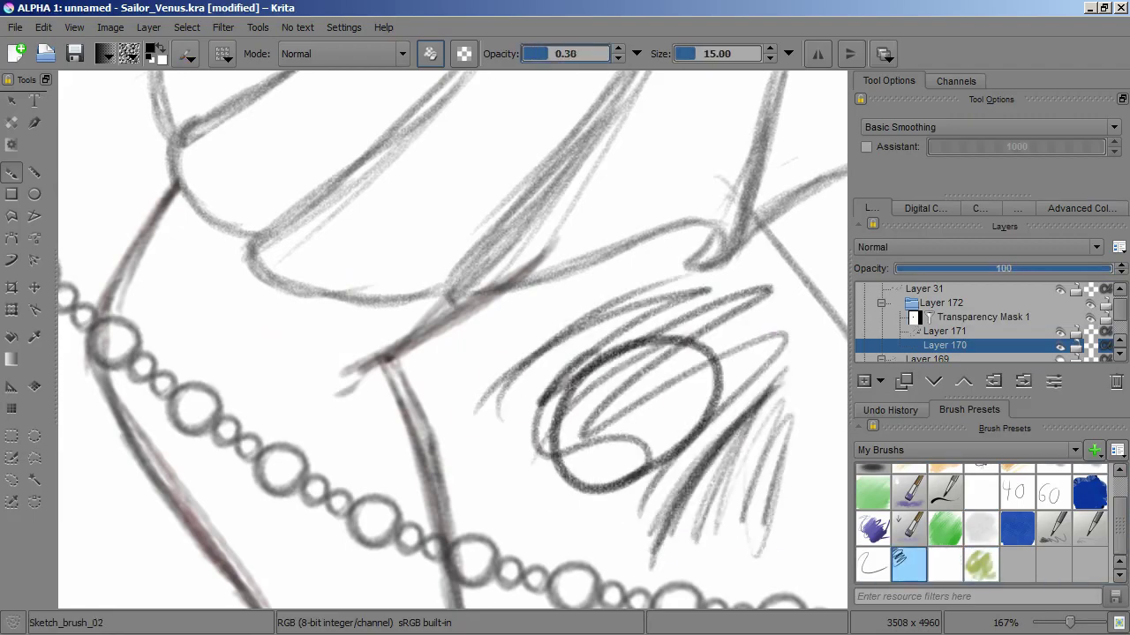
{"action": "key", "text": "ctrl+z"}
{"action": "key", "text": "ctrl+z"}
{"action": "key", "text": "ctrl+z"}
{"action": "key", "text": "ctrl+z"}
{"action": "key", "text": "ctrl+z"}
{"action": "key", "text": "ctrl+z"}
Erase the bent leg's lower thigh line, redraw it steeper with Sketch_brush_02, and redraw the top of the calf line
{"action": "key", "text": "e"}
{"action": "left_click", "coordinate": [909, 565]}
{"action": "left_click_drag", "start_coordinate": [468, 223], "coordinate": [357, 401]}
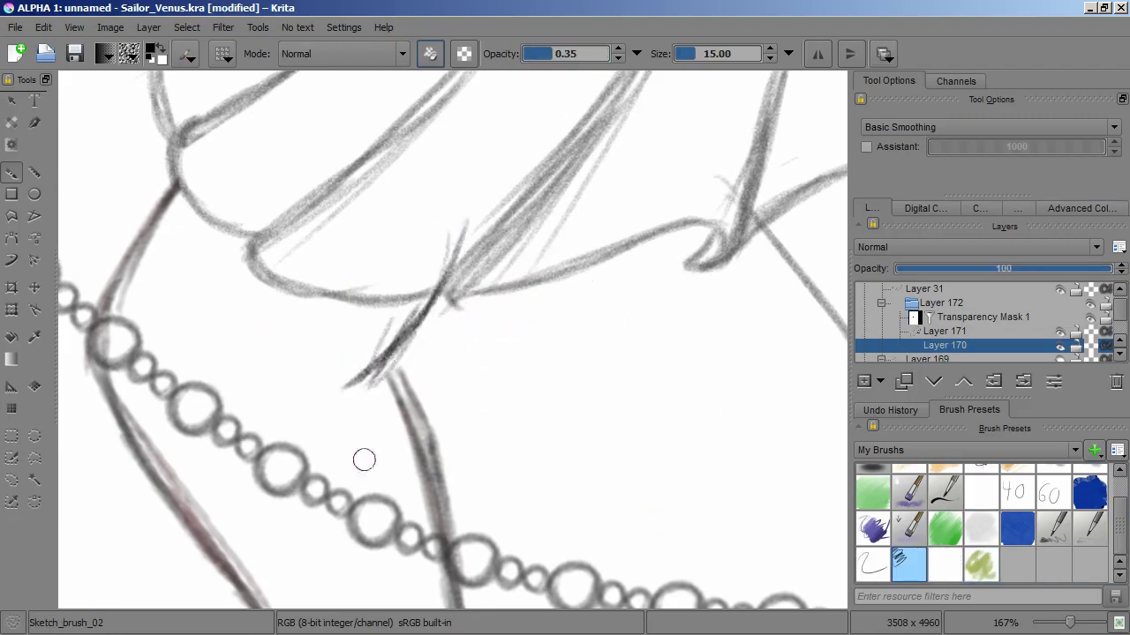
{"action": "scroll", "coordinate": [539, 448], "scroll_direction": "down", "scroll_amount": 3}
{"action": "scroll", "coordinate": [565, 441], "scroll_direction": "up", "scroll_amount": 3}
{"action": "scroll", "coordinate": [365, 219], "scroll_direction": "up", "scroll_amount": 1}
Mask out the redrawn thigh and calf line ends that overlap the skirt hem and stick out behind the knee
{"action": "key", "text": "slash"}
{"action": "key", "text": "Page_Up"}
{"action": "key", "text": "Page_Up"}
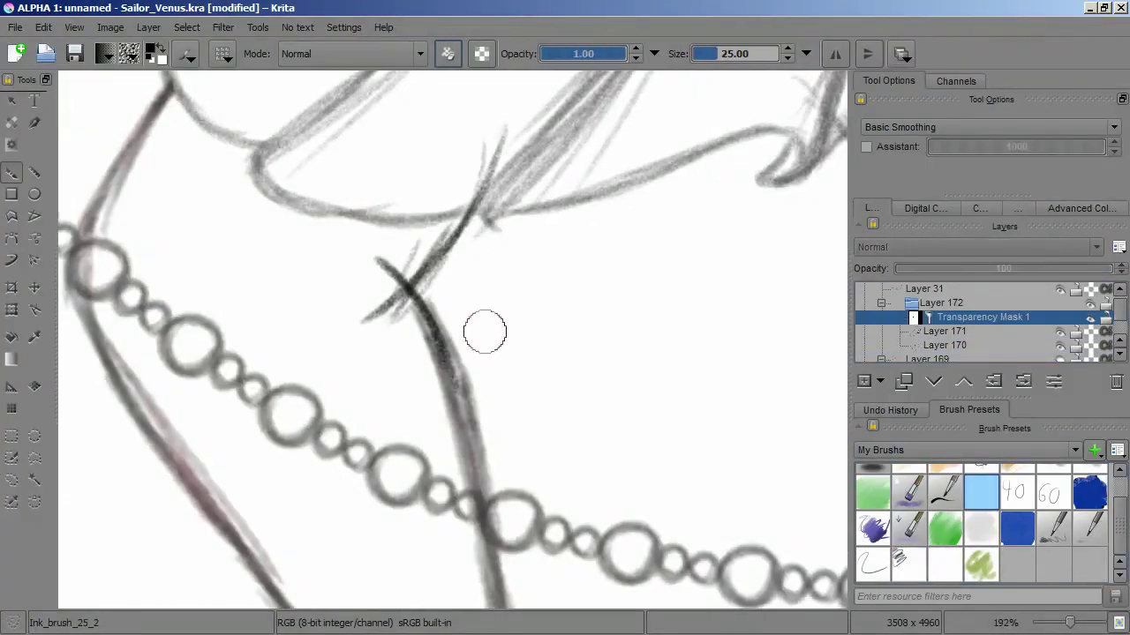
{"action": "scroll", "coordinate": [531, 583], "scroll_direction": "down", "scroll_amount": 10}
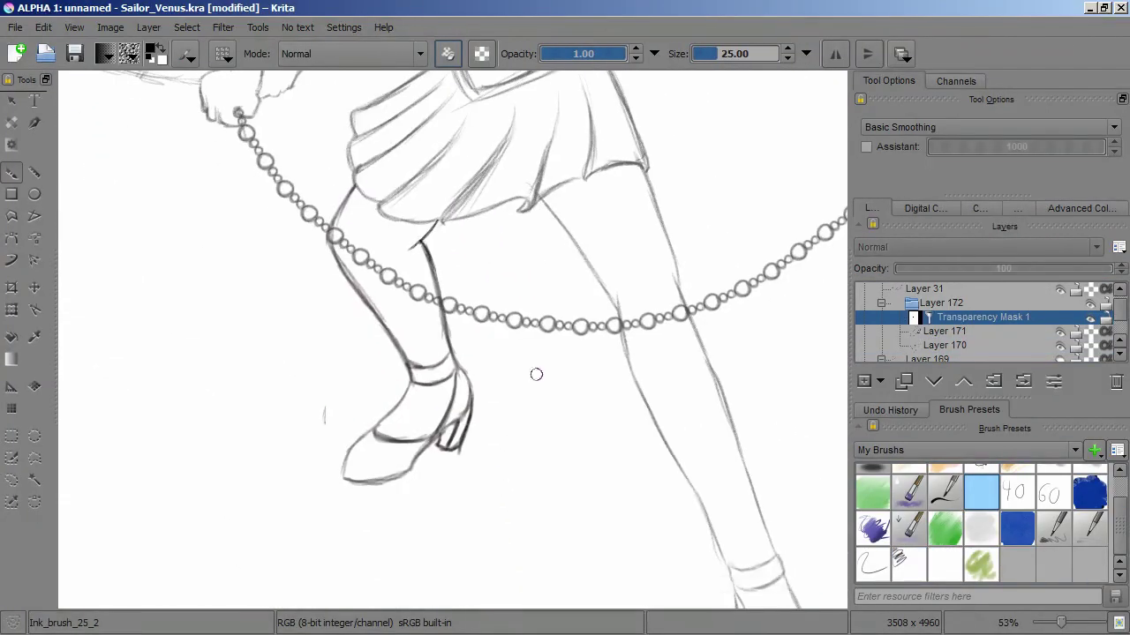
Select Layer 166 in the group beneath the sketch groups and switch to the sketch_brush_noses preset with pale pink
{"action": "key", "text": "Page_Down"}
{"action": "key", "text": "Page_Down"}
{"action": "key", "text": "Page_Down"}
{"action": "key", "text": "Page_Up"}
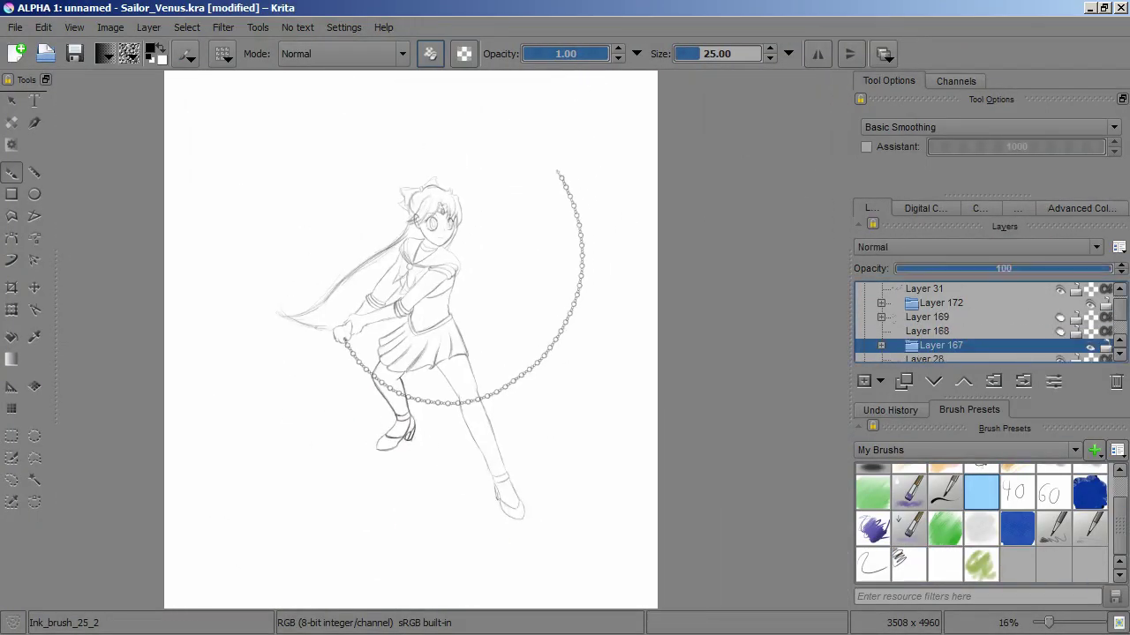
{"action": "scroll", "coordinate": [984, 322], "scroll_direction": "down", "scroll_amount": 1}
{"action": "scroll", "coordinate": [984, 322], "scroll_direction": "up", "scroll_amount": 5}
{"action": "key", "text": "Page_Down"}
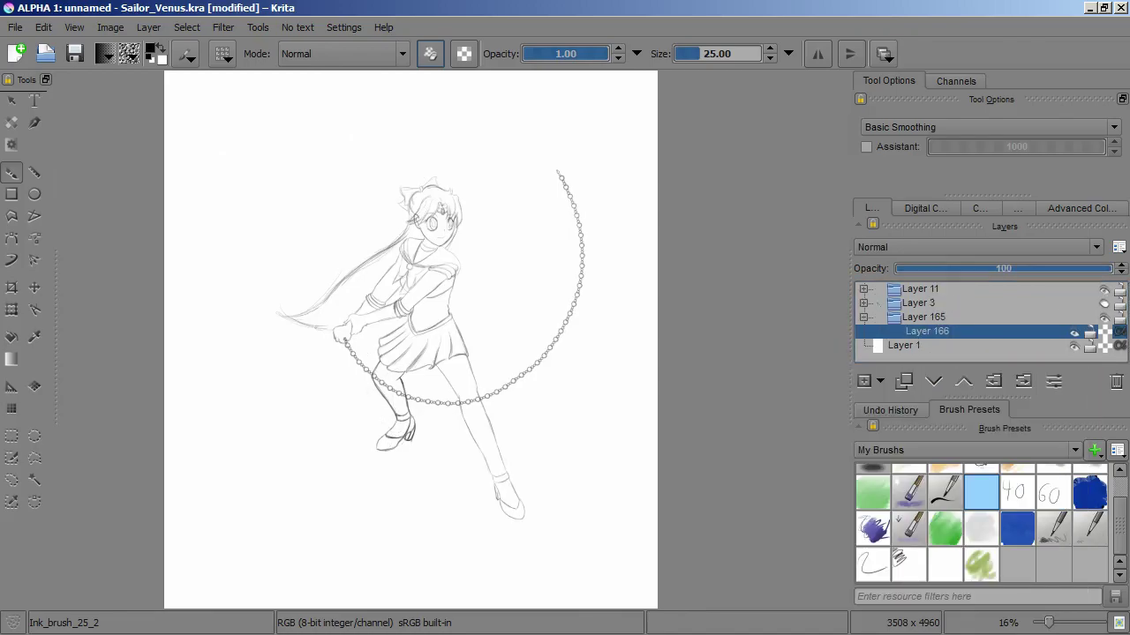
{"action": "key", "text": "slash"}
Paint the lower face, nose area and ear with the pale pink skin tone
{"action": "scroll", "coordinate": [433, 256], "scroll_direction": "up", "scroll_amount": 6}
{"action": "scroll", "coordinate": [522, 280], "scroll_direction": "up", "scroll_amount": 3}
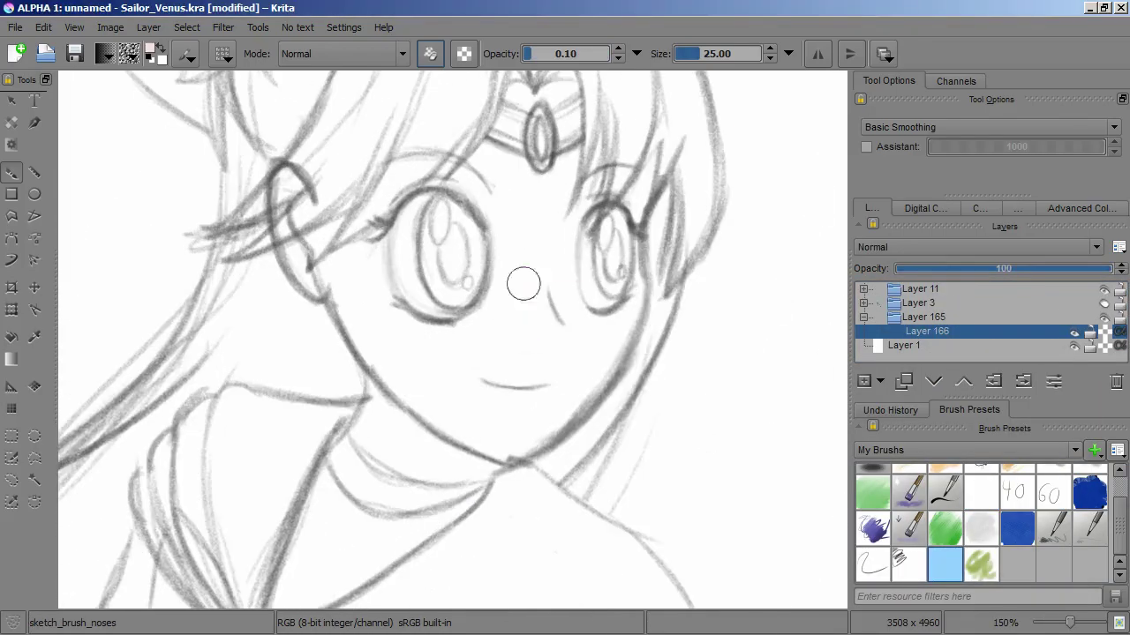
{"action": "left_click_drag", "start_coordinate": [522, 280], "coordinate": [531, 433]}
{"action": "mouse_move", "coordinate": [537, 185]}
{"action": "left_mouse_down"}
{"action": "mouse_move", "coordinate": [555, 308]}
{"action": "mouse_move", "coordinate": [441, 419]}
{"action": "mouse_move", "coordinate": [304, 250]}
{"action": "left_mouse_up"}
Add a new layer beneath the skin layer and flood it with black, limiting the fill to the current layer
{"action": "left_click", "coordinate": [864, 381]}
{"action": "key", "text": "f"}
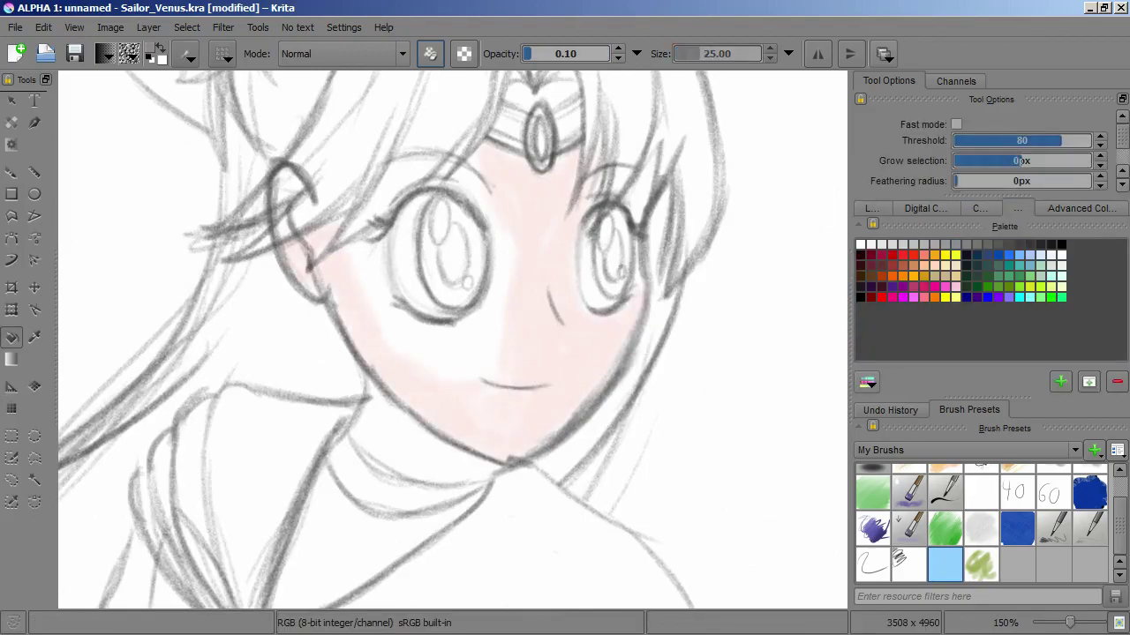
{"action": "left_click", "coordinate": [956, 165]}
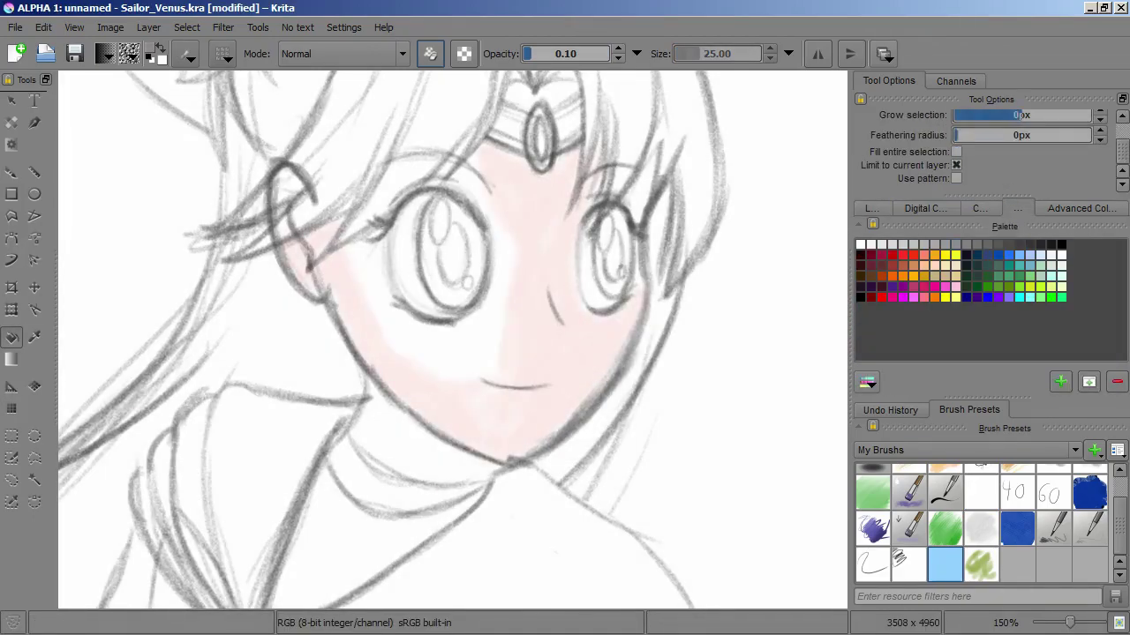
{"action": "left_click", "coordinate": [871, 208]}
{"action": "scroll", "coordinate": [452, 341], "scroll_direction": "down", "scroll_amount": 5}
{"action": "left_click", "coordinate": [459, 335]}
{"action": "scroll", "coordinate": [468, 335], "scroll_direction": "up", "scroll_amount": 5}
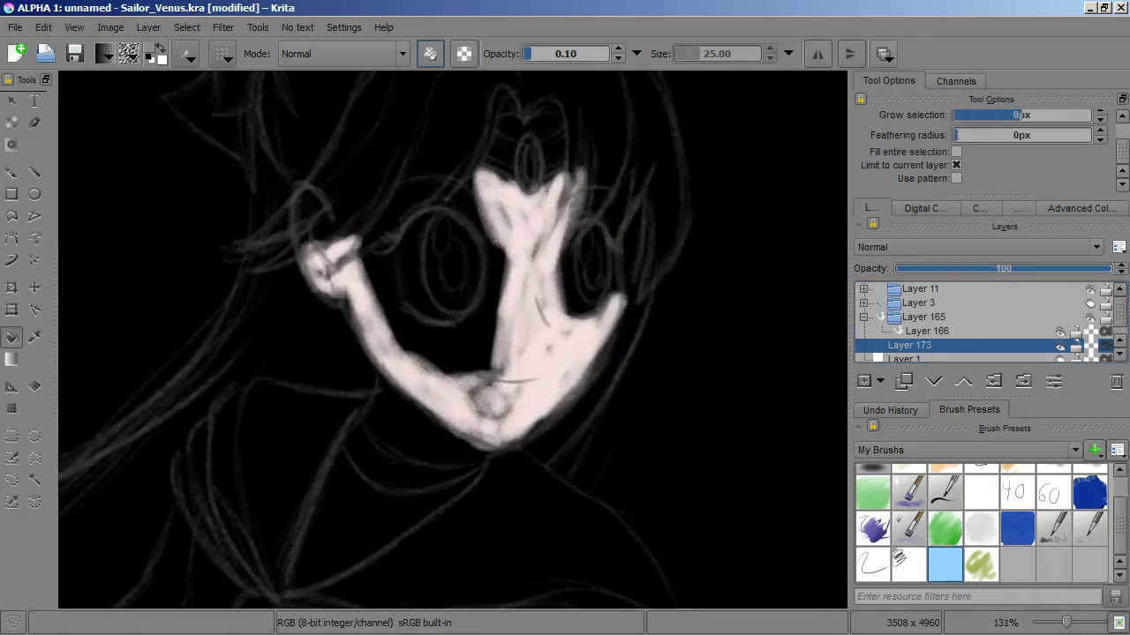
Extend the pale pink skin tone over the bare cheek, the nose bridge and the larger eye
{"action": "key", "text": "b"}
{"action": "mouse_move", "coordinate": [494, 353]}
{"action": "left_mouse_down"}
{"action": "mouse_move", "coordinate": [477, 415]}
{"action": "mouse_move", "coordinate": [510, 433]}
{"action": "left_mouse_up"}
{"action": "key", "text": "ctrl+z"}
{"action": "key", "text": "ctrl+z"}
{"action": "key", "text": "ctrl+z"}
{"action": "key", "text": "ctrl+z"}
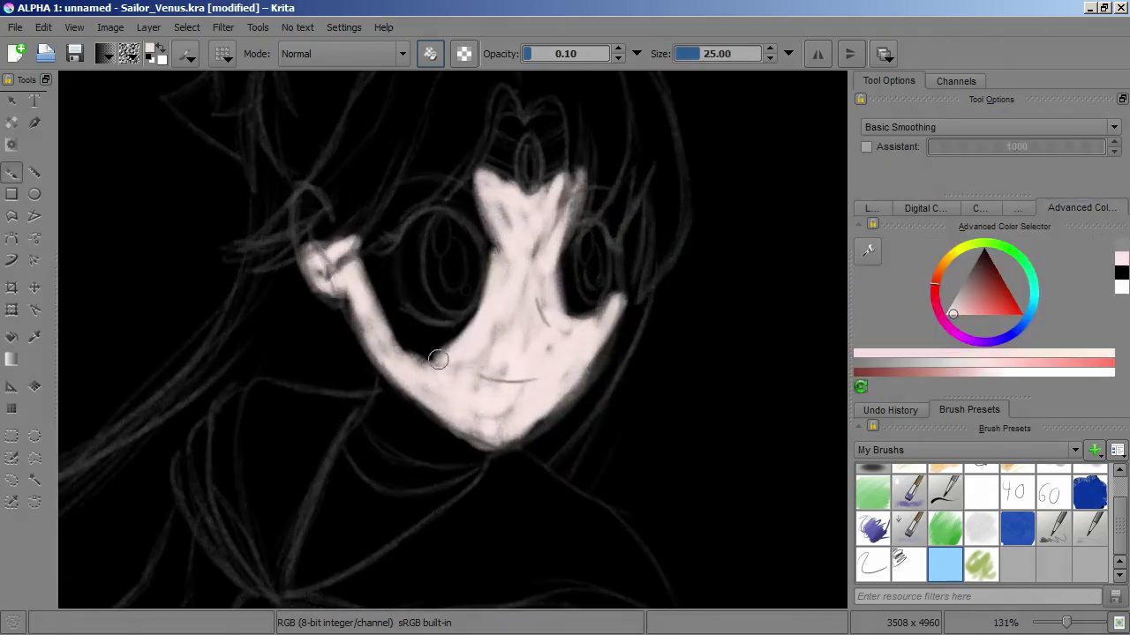
{"action": "mouse_move", "coordinate": [496, 289]}
{"action": "left_mouse_down"}
{"action": "mouse_move", "coordinate": [481, 415]}
{"action": "mouse_move", "coordinate": [362, 283]}
{"action": "mouse_move", "coordinate": [506, 444]}
{"action": "mouse_move", "coordinate": [423, 327]}
{"action": "left_mouse_up"}
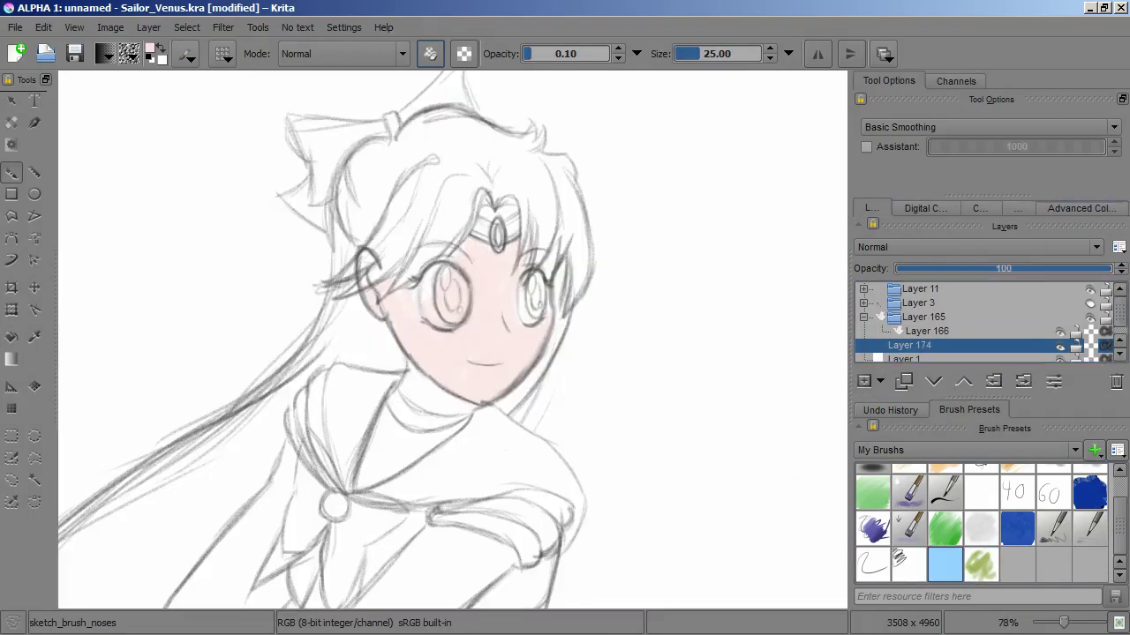
Fill Layer 174 beneath the skin layer with light blue as a contrasting backdrop, and inspect the face up close
{"action": "key", "text": "f"}
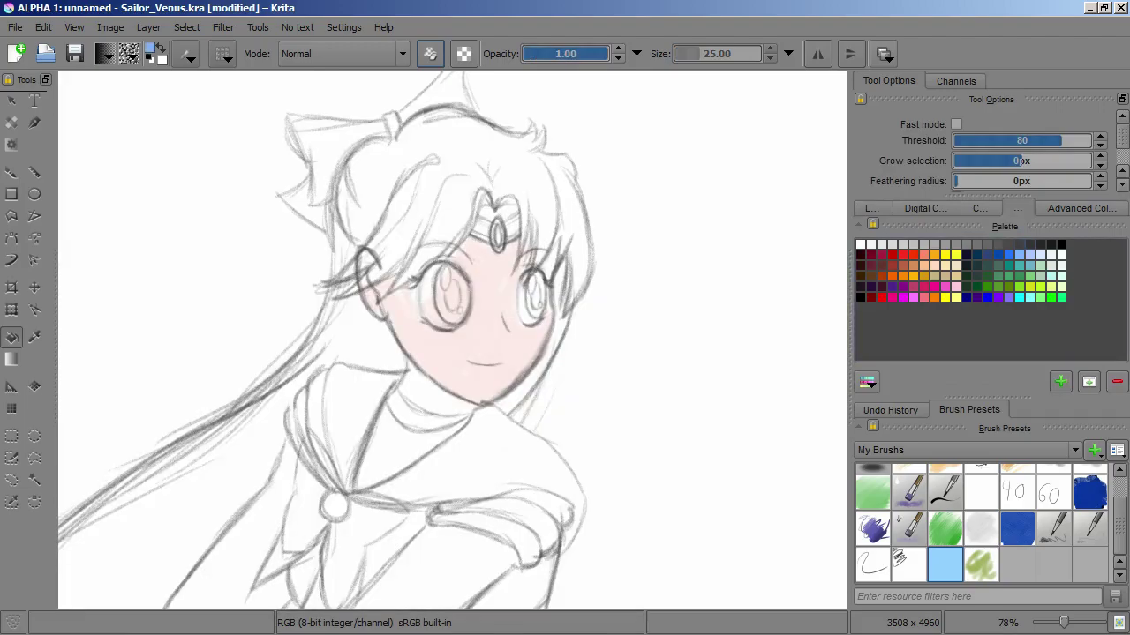
{"action": "left_click", "coordinate": [464, 373]}
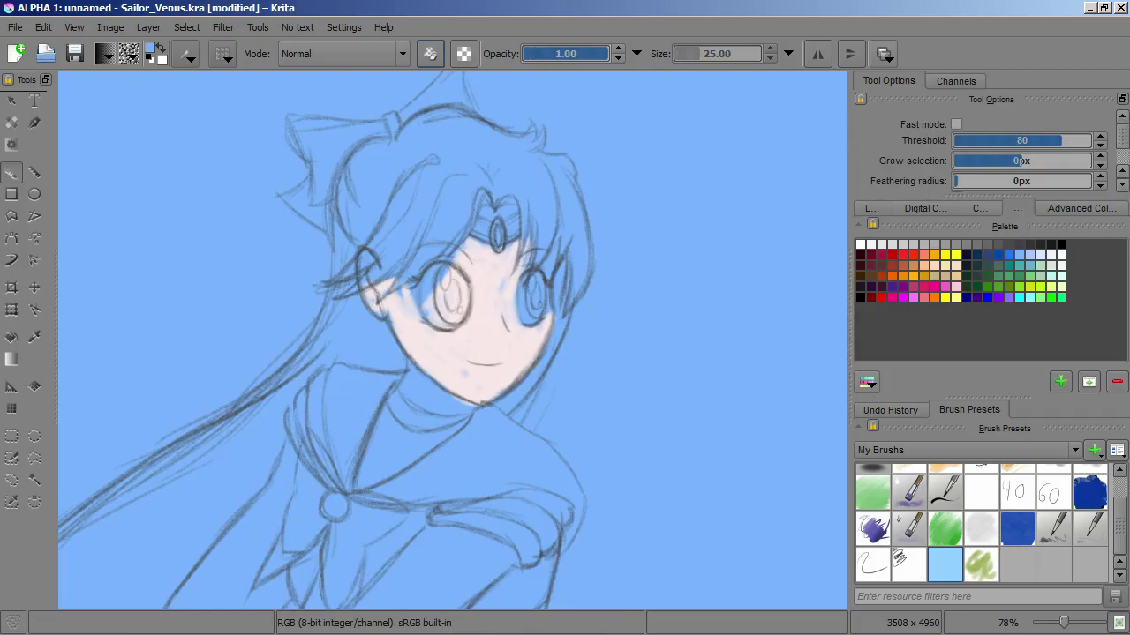
{"action": "key", "text": "b"}
{"action": "key", "text": "plus"}
{"action": "key", "text": "plus"}
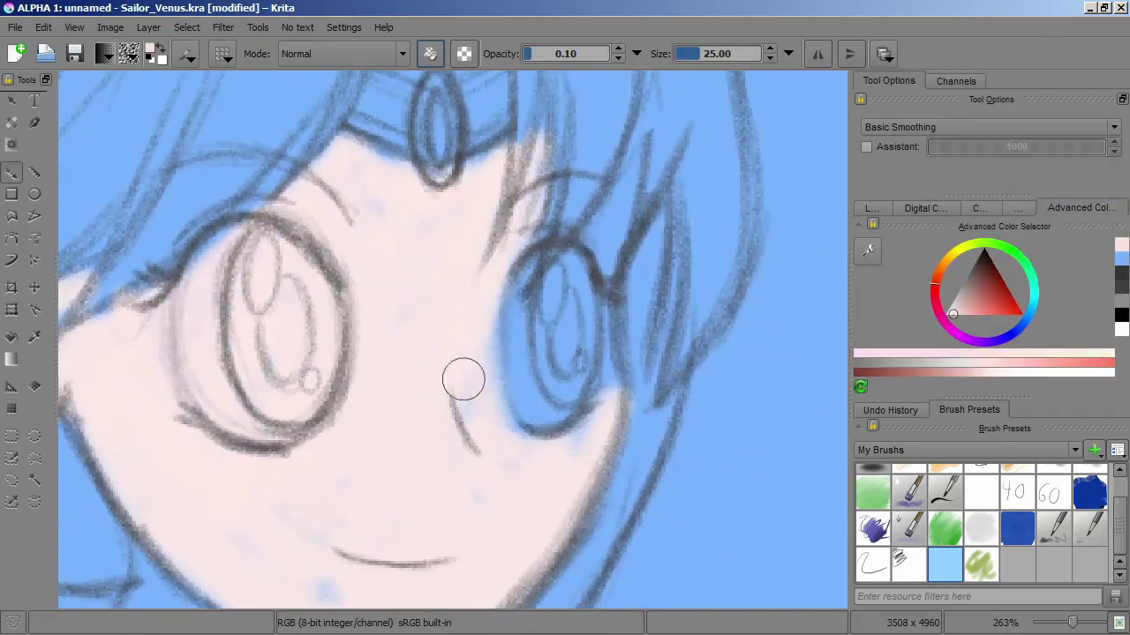
{"action": "key", "text": "minus"}
{"action": "key", "text": "minus"}
Paint the neck, the neckline and the front upper arm between sleeve and glove pale pink
{"action": "scroll", "coordinate": [165, 411], "scroll_direction": "down", "scroll_amount": 5}
{"action": "left_click_drag", "start_coordinate": [164, 412], "coordinate": [219, 442]}
{"action": "key", "text": "plus"}
{"action": "key", "text": "plus"}
{"action": "mouse_move", "coordinate": [530, 322]}
{"action": "left_mouse_down"}
{"action": "mouse_move", "coordinate": [301, 491]}
{"action": "mouse_move", "coordinate": [414, 391]}
{"action": "mouse_move", "coordinate": [550, 310]}
{"action": "left_mouse_up"}
{"action": "key", "text": "minus"}
{"action": "scroll", "coordinate": [441, 353], "scroll_direction": "down", "scroll_amount": 5}
{"action": "left_click_drag", "start_coordinate": [181, 521], "coordinate": [528, 231]}
{"action": "mouse_move", "coordinate": [199, 582]}
{"action": "left_mouse_down"}
{"action": "mouse_move", "coordinate": [131, 477]}
{"action": "mouse_move", "coordinate": [461, 341]}
{"action": "mouse_move", "coordinate": [446, 186]}
{"action": "mouse_move", "coordinate": [484, 334]}
{"action": "left_mouse_up"}
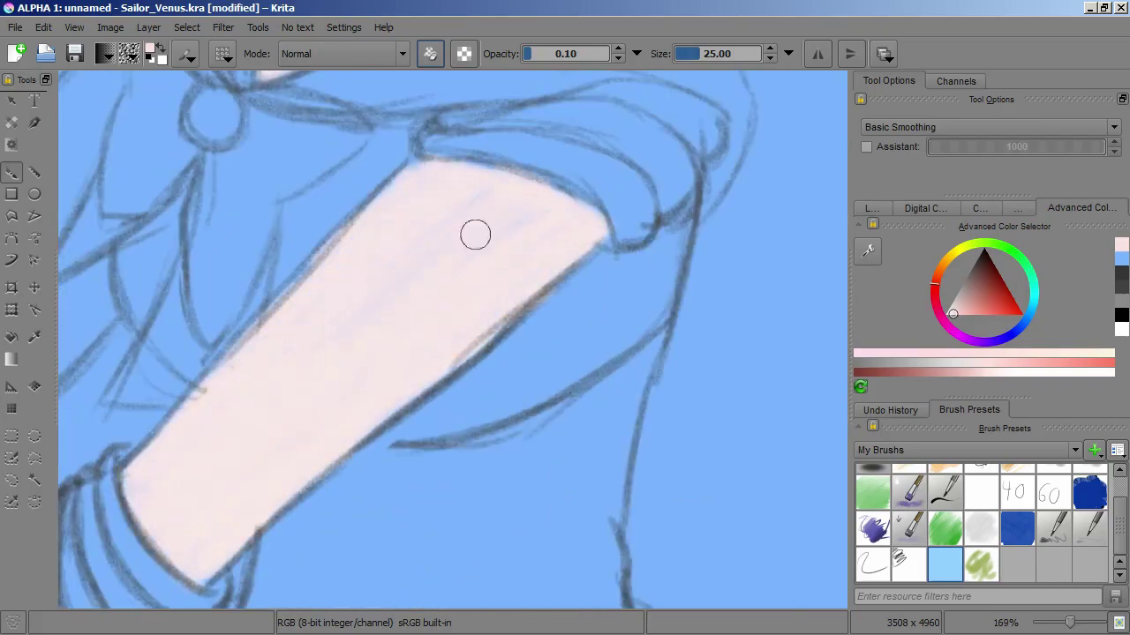
Paint the rear arm pale pink from the glove cuff up to the collar, around the bow's ribbon
{"action": "scroll", "coordinate": [455, 190], "scroll_direction": "left", "scroll_amount": 5}
{"action": "mouse_move", "coordinate": [318, 406]}
{"action": "left_mouse_down"}
{"action": "mouse_move", "coordinate": [361, 264]}
{"action": "mouse_move", "coordinate": [507, 359]}
{"action": "mouse_move", "coordinate": [391, 265]}
{"action": "left_mouse_up"}
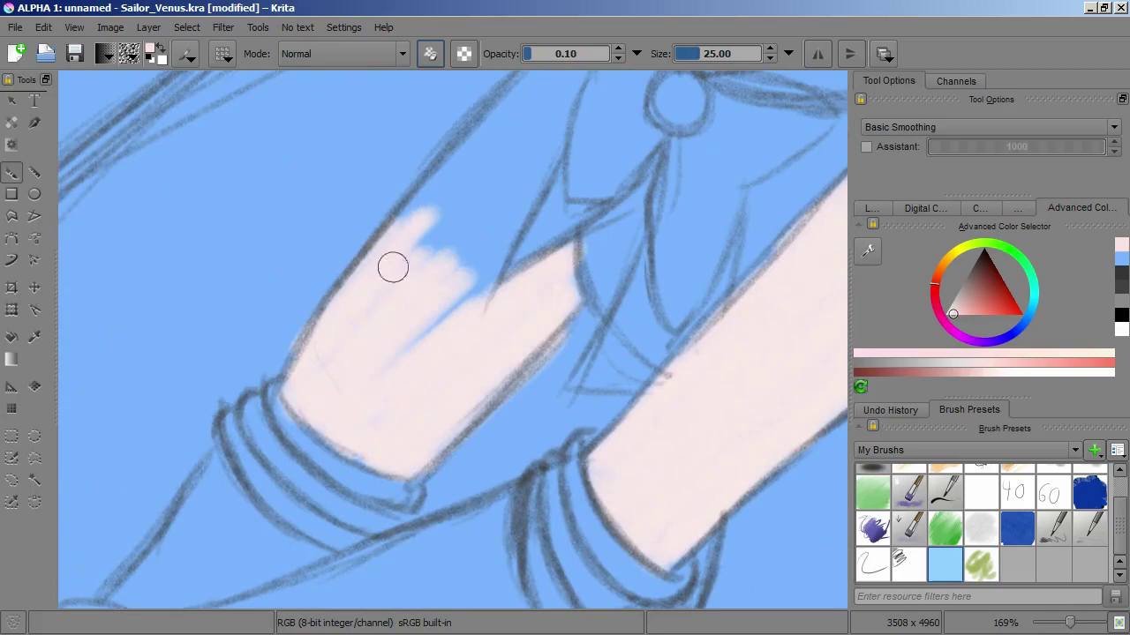
{"action": "scroll", "coordinate": [391, 265], "scroll_direction": "up", "scroll_amount": 3}
{"action": "left_click_drag", "start_coordinate": [484, 174], "coordinate": [469, 248]}
Paint the bent leg pale pink from the skirt hem to the ankle strap, including the instep inside the shoe
{"action": "scroll", "coordinate": [462, 462], "scroll_direction": "down", "scroll_amount": 5}
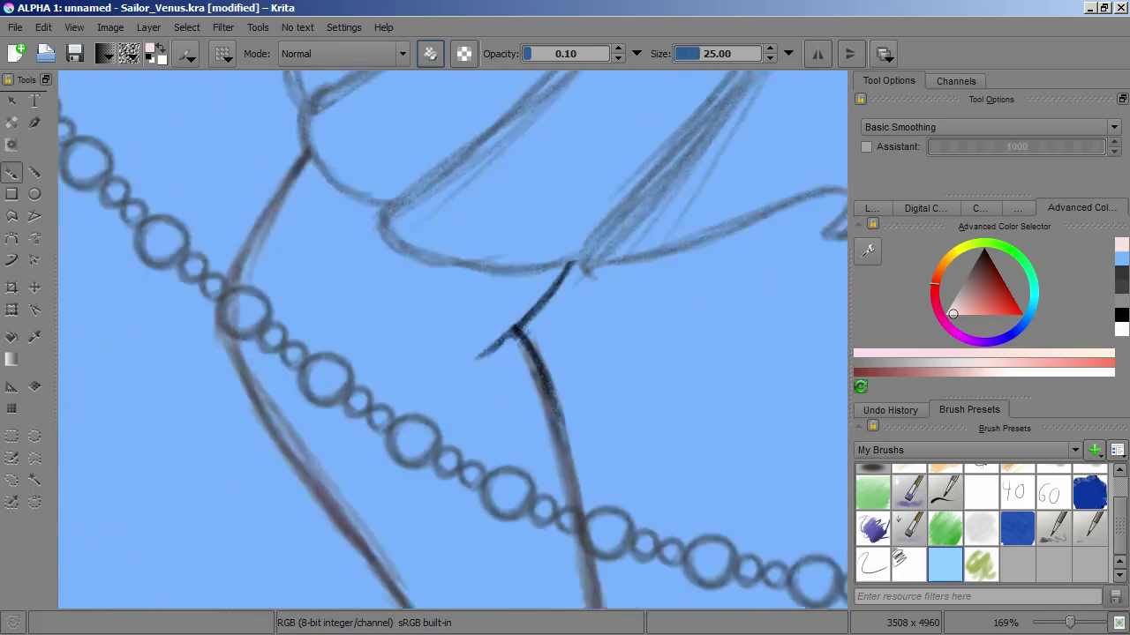
{"action": "left_click_drag", "start_coordinate": [349, 159], "coordinate": [326, 329]}
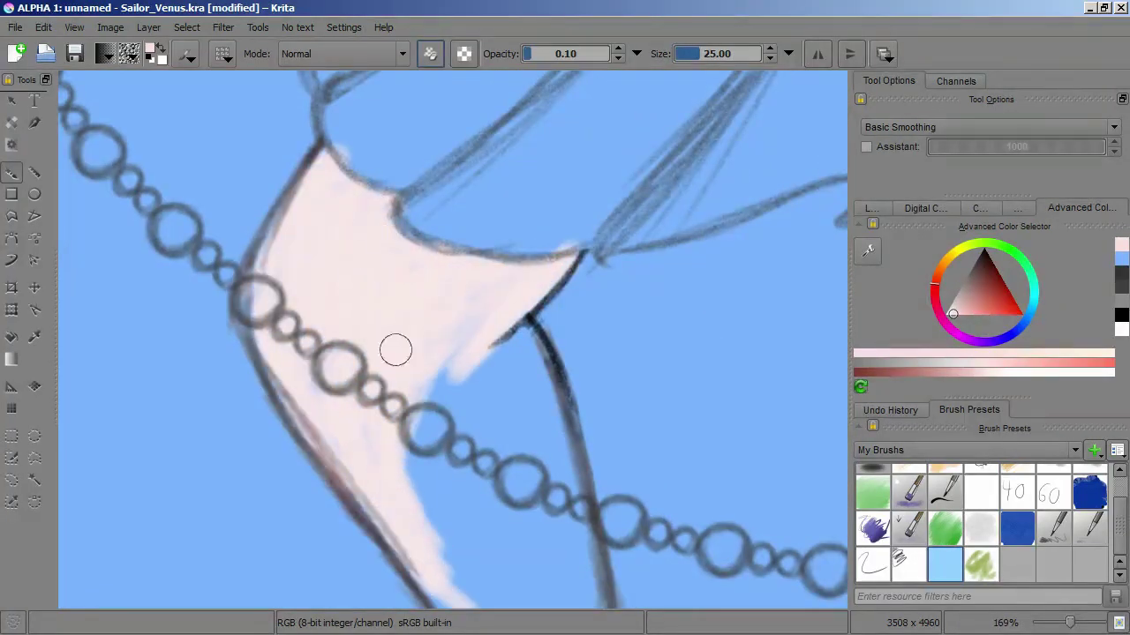
{"action": "scroll", "coordinate": [395, 351], "scroll_direction": "down", "scroll_amount": 3}
{"action": "left_click_drag", "start_coordinate": [491, 479], "coordinate": [379, 379]}
{"action": "scroll", "coordinate": [379, 379], "scroll_direction": "down", "scroll_amount": 5}
{"action": "left_click_drag", "start_coordinate": [441, 353], "coordinate": [400, 461]}
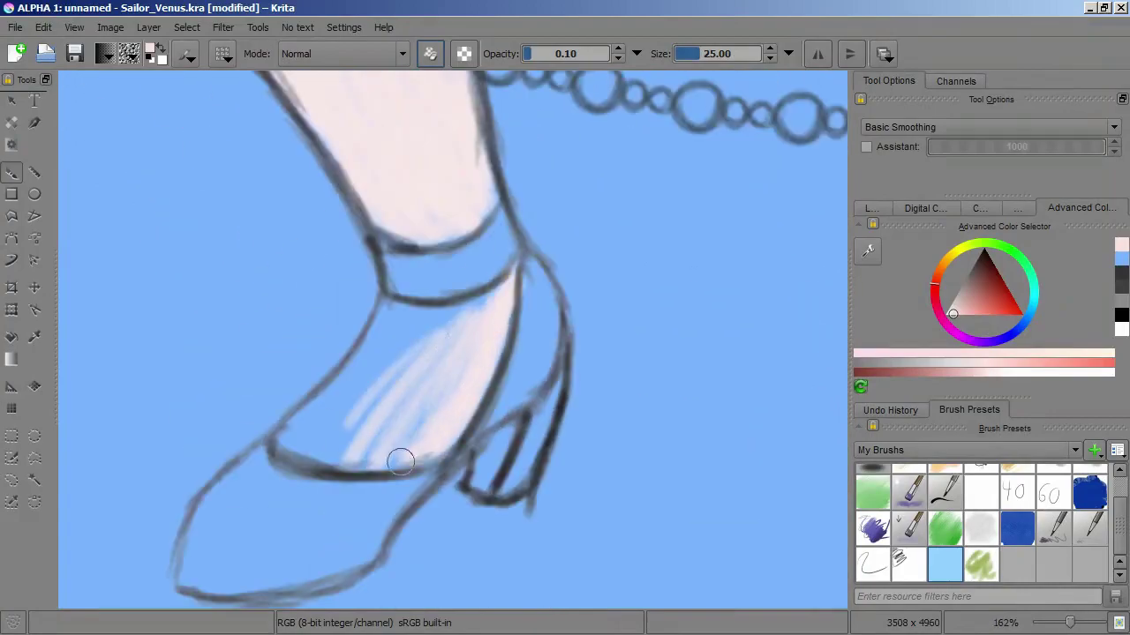
Paint the standing leg pale pink downward past the chain with the brush enlarged to 48.49
{"action": "scroll", "coordinate": [444, 344], "scroll_direction": "up", "scroll_amount": 5}
{"action": "mouse_move", "coordinate": [265, 344]}
{"action": "left_mouse_down"}
{"action": "mouse_move", "coordinate": [421, 239]}
{"action": "mouse_move", "coordinate": [388, 302]}
{"action": "mouse_move", "coordinate": [500, 492]}
{"action": "mouse_move", "coordinate": [565, 415]}
{"action": "left_mouse_up"}
{"action": "scroll", "coordinate": [262, 356], "scroll_direction": "down", "scroll_amount": 8}
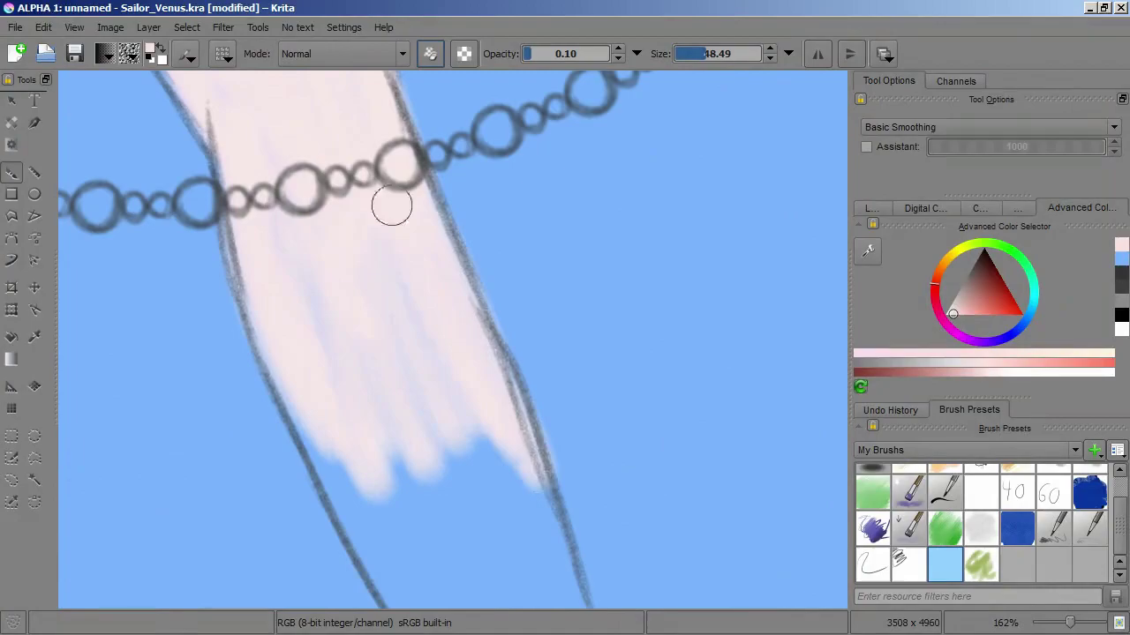
{"action": "mouse_move", "coordinate": [391, 202]}
{"action": "left_mouse_down"}
{"action": "mouse_move", "coordinate": [382, 455]}
{"action": "mouse_move", "coordinate": [441, 477]}
{"action": "mouse_move", "coordinate": [529, 456]}
{"action": "mouse_move", "coordinate": [349, 269]}
{"action": "left_mouse_up"}
{"action": "scroll", "coordinate": [381, 454], "scroll_direction": "down", "scroll_amount": 3}
{"action": "scroll", "coordinate": [441, 477], "scroll_direction": "down", "scroll_amount": 5}
{"action": "scroll", "coordinate": [451, 283], "scroll_direction": "down", "scroll_amount": 8}
Toggle the visibility of Layer 174 to check where the skin paint lies, and take back the misplaced skin painting
{"action": "left_click", "coordinate": [870, 208]}
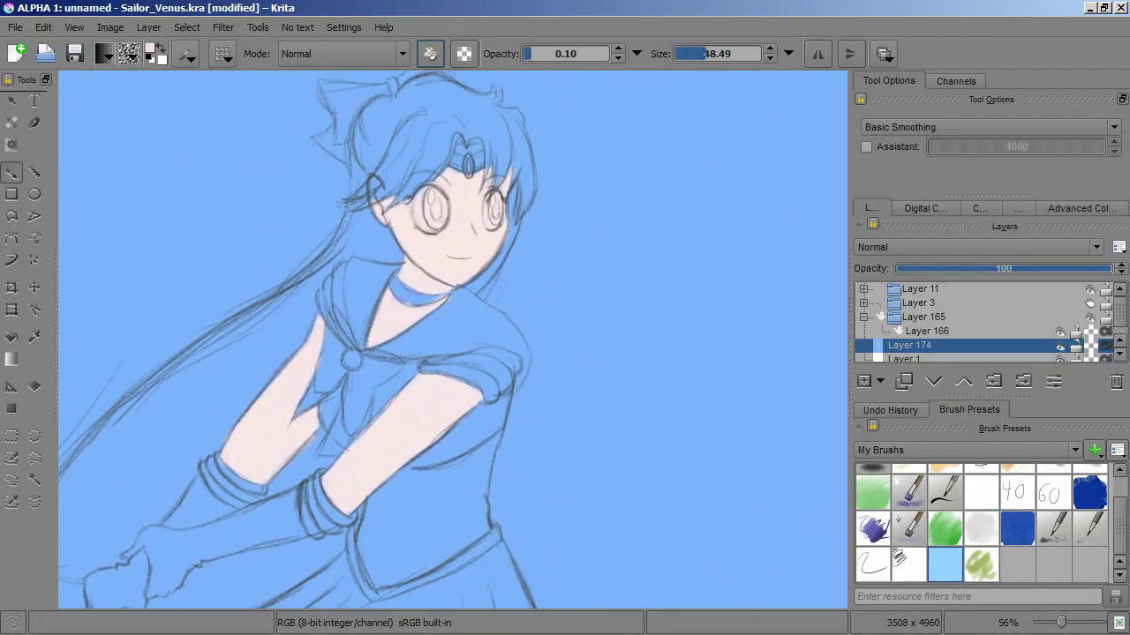
{"action": "left_click", "coordinate": [1060, 345]}
{"action": "left_click", "coordinate": [1060, 345]}
{"action": "scroll", "coordinate": [450, 340], "scroll_direction": "up", "scroll_amount": 4}
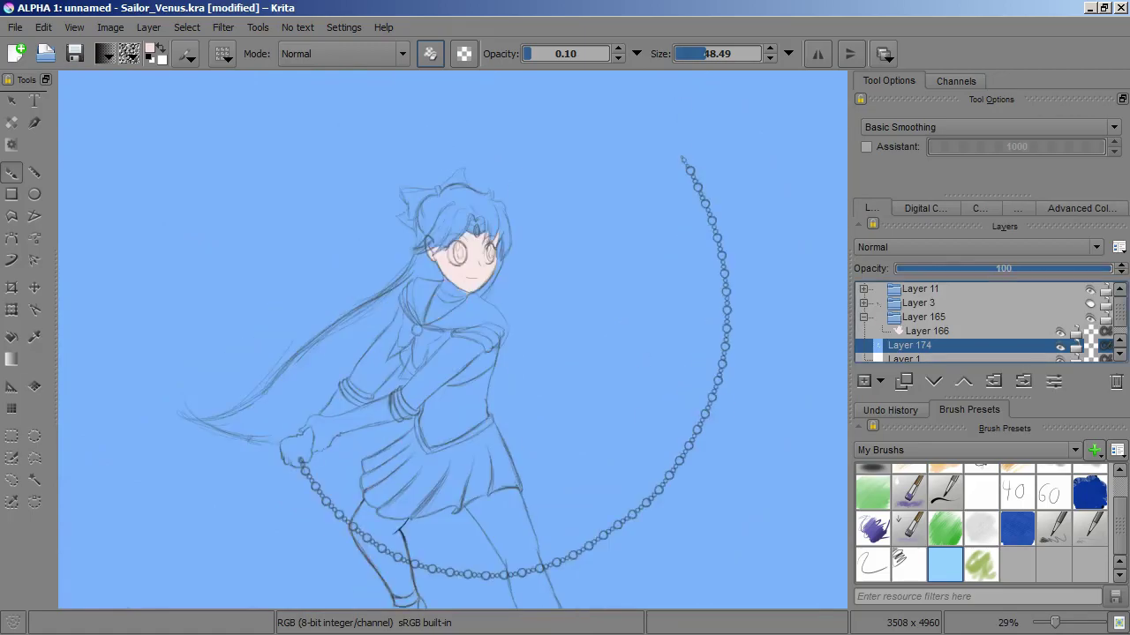
{"action": "left_click", "coordinate": [1060, 345]}
Select Layer 166 and paint the face, neck and open neckline pale pink, leaving the choker bare
{"action": "key", "text": "Page_Up"}
{"action": "scroll", "coordinate": [472, 252], "scroll_direction": "up", "scroll_amount": 10}
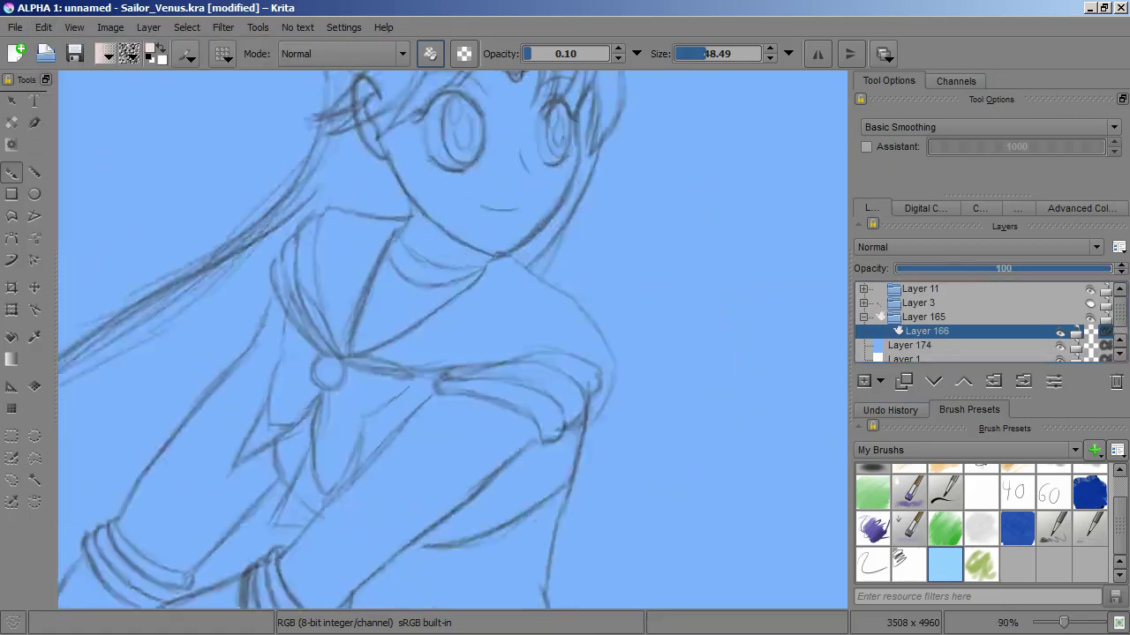
{"action": "mouse_move", "coordinate": [300, 477]}
{"action": "left_mouse_down"}
{"action": "mouse_move", "coordinate": [142, 291]}
{"action": "mouse_move", "coordinate": [353, 203]}
{"action": "mouse_move", "coordinate": [454, 239]}
{"action": "mouse_move", "coordinate": [534, 371]}
{"action": "mouse_move", "coordinate": [504, 497]}
{"action": "mouse_move", "coordinate": [334, 376]}
{"action": "left_mouse_up"}
{"action": "scroll", "coordinate": [379, 327], "scroll_direction": "down", "scroll_amount": 3}
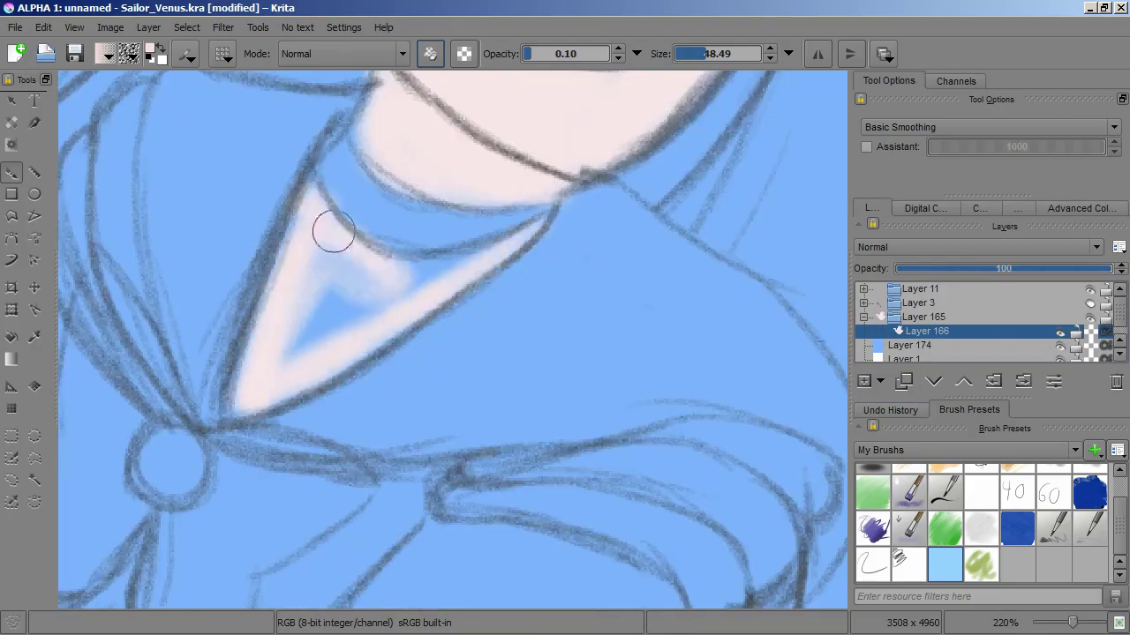
Paint both arms pale pink between the sleeves and the glove cuffs on Layer 166
{"action": "scroll", "coordinate": [333, 231], "scroll_direction": "down", "scroll_amount": 3}
{"action": "left_click_drag", "start_coordinate": [176, 415], "coordinate": [277, 559]}
{"action": "scroll", "coordinate": [277, 559], "scroll_direction": "down", "scroll_amount": 3}
{"action": "mouse_move", "coordinate": [429, 368]}
{"action": "left_mouse_down"}
{"action": "mouse_move", "coordinate": [169, 496]}
{"action": "mouse_move", "coordinate": [227, 338]}
{"action": "left_mouse_up"}
{"action": "scroll", "coordinate": [397, 321], "scroll_direction": "down", "scroll_amount": 3}
{"action": "mouse_move", "coordinate": [396, 321]}
{"action": "left_mouse_down"}
{"action": "mouse_move", "coordinate": [485, 282]}
{"action": "mouse_move", "coordinate": [562, 349]}
{"action": "mouse_move", "coordinate": [653, 177]}
{"action": "left_mouse_up"}
Paint the bent leg pale pink on Layer 166, from the skirt hem down past the chain to the foot
{"action": "scroll", "coordinate": [653, 177], "scroll_direction": "down", "scroll_amount": 5}
{"action": "scroll", "coordinate": [262, 430], "scroll_direction": "up", "scroll_amount": 5}
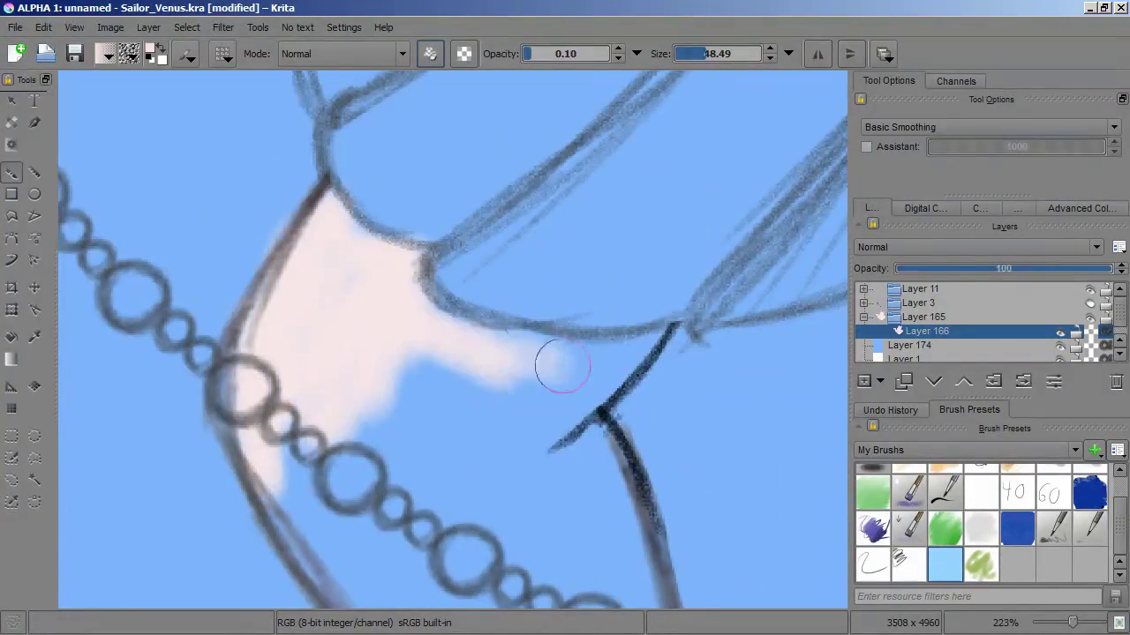
{"action": "left_click_drag", "start_coordinate": [562, 366], "coordinate": [494, 442]}
{"action": "scroll", "coordinate": [494, 441], "scroll_direction": "down", "scroll_amount": 3}
{"action": "left_click_drag", "start_coordinate": [292, 529], "coordinate": [406, 295]}
{"action": "left_click_drag", "start_coordinate": [529, 530], "coordinate": [497, 270]}
{"action": "scroll", "coordinate": [497, 270], "scroll_direction": "down", "scroll_amount": 3}
{"action": "left_click_drag", "start_coordinate": [564, 291], "coordinate": [379, 468]}
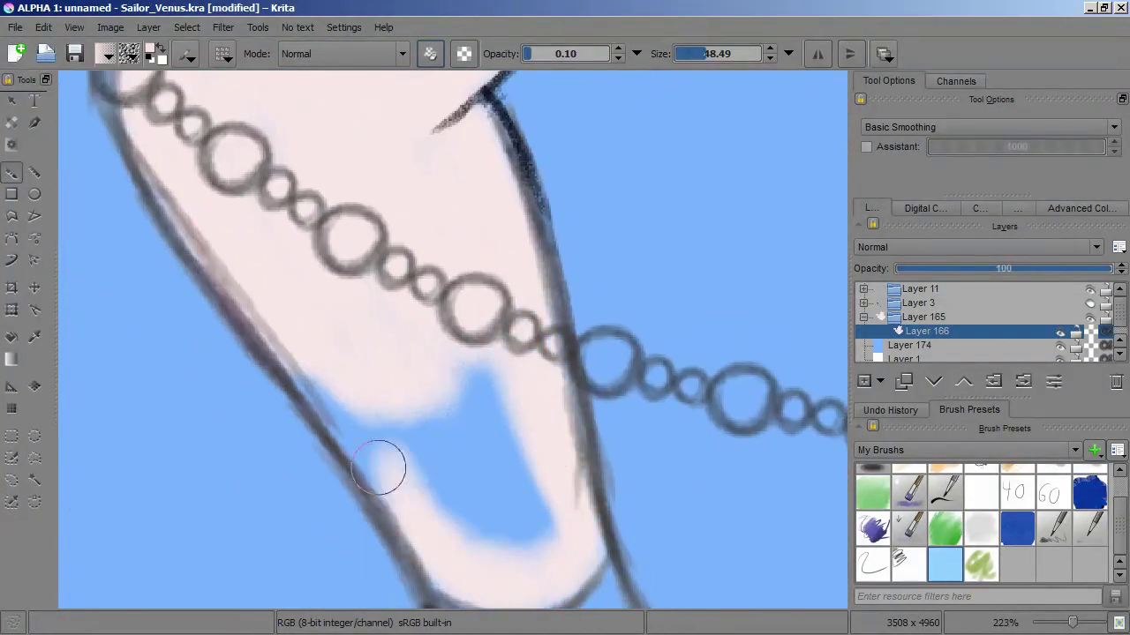
{"action": "scroll", "coordinate": [379, 468], "scroll_direction": "down", "scroll_amount": 3}
{"action": "mouse_move", "coordinate": [396, 328]}
{"action": "left_mouse_down"}
{"action": "mouse_move", "coordinate": [320, 480]}
{"action": "mouse_move", "coordinate": [371, 418]}
{"action": "left_mouse_up"}
{"action": "scroll", "coordinate": [371, 418], "scroll_direction": "down", "scroll_amount": 3}
{"action": "mouse_move", "coordinate": [358, 225]}
{"action": "left_mouse_down"}
{"action": "mouse_move", "coordinate": [304, 181]}
{"action": "mouse_move", "coordinate": [532, 474]}
{"action": "mouse_move", "coordinate": [547, 373]}
{"action": "left_mouse_up"}
Paint the standing leg's calf pale pink, working upward from the ankle strap toward the knee
{"action": "scroll", "coordinate": [547, 373], "scroll_direction": "down", "scroll_amount": 3}
{"action": "left_click_drag", "start_coordinate": [371, 380], "coordinate": [344, 265]}
{"action": "scroll", "coordinate": [343, 264], "scroll_direction": "up", "scroll_amount": 2}
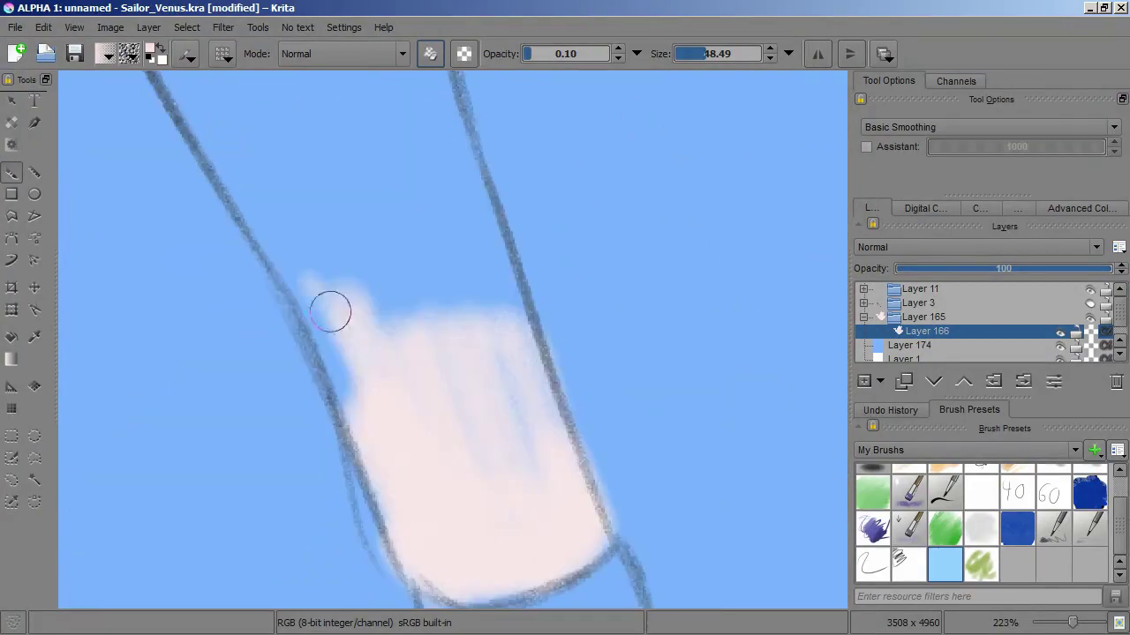
{"action": "left_click_drag", "start_coordinate": [330, 311], "coordinate": [379, 221]}
{"action": "scroll", "coordinate": [429, 131], "scroll_direction": "down", "scroll_amount": 3}
{"action": "mouse_move", "coordinate": [429, 131]}
{"action": "left_mouse_down"}
{"action": "mouse_move", "coordinate": [459, 119]}
{"action": "mouse_move", "coordinate": [485, 171]}
{"action": "mouse_move", "coordinate": [265, 265]}
{"action": "left_mouse_up"}
{"action": "scroll", "coordinate": [459, 119], "scroll_direction": "down", "scroll_amount": 2}
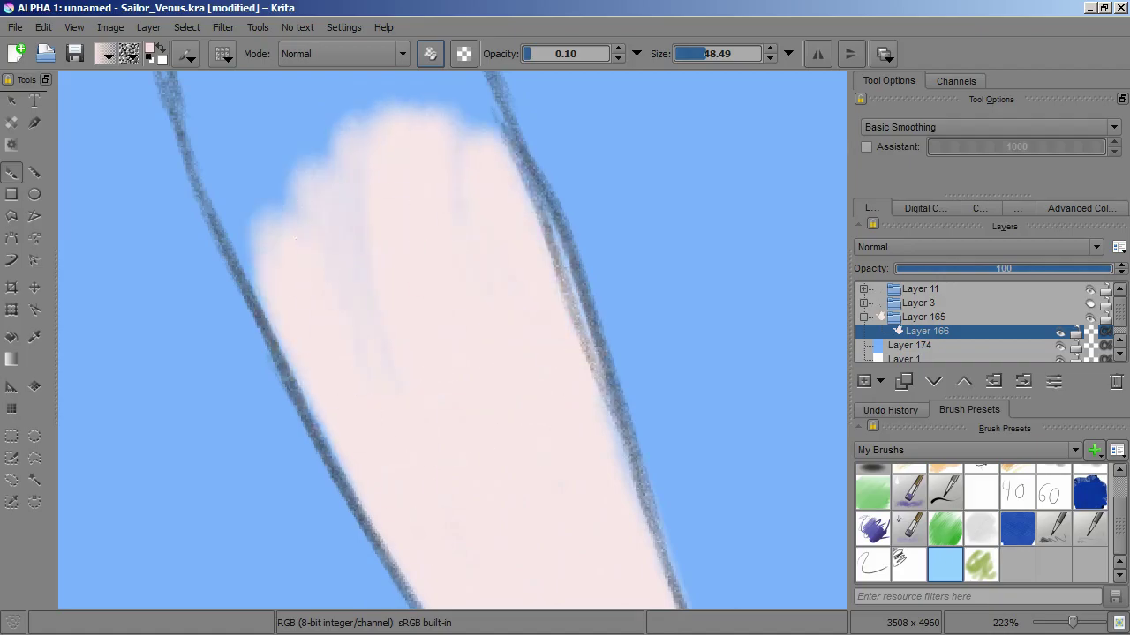
Paint the standing leg's knee and thigh pale pink up to the skirt hem
{"action": "scroll", "coordinate": [429, 143], "scroll_direction": "down", "scroll_amount": 3}
{"action": "left_click_drag", "start_coordinate": [429, 144], "coordinate": [525, 176]}
{"action": "scroll", "coordinate": [378, 353], "scroll_direction": "down", "scroll_amount": 2}
{"action": "mouse_move", "coordinate": [378, 353]}
{"action": "left_mouse_down"}
{"action": "mouse_move", "coordinate": [524, 65]}
{"action": "mouse_move", "coordinate": [477, 265]}
{"action": "left_mouse_up"}
{"action": "scroll", "coordinate": [545, 419], "scroll_direction": "up", "scroll_amount": 2}
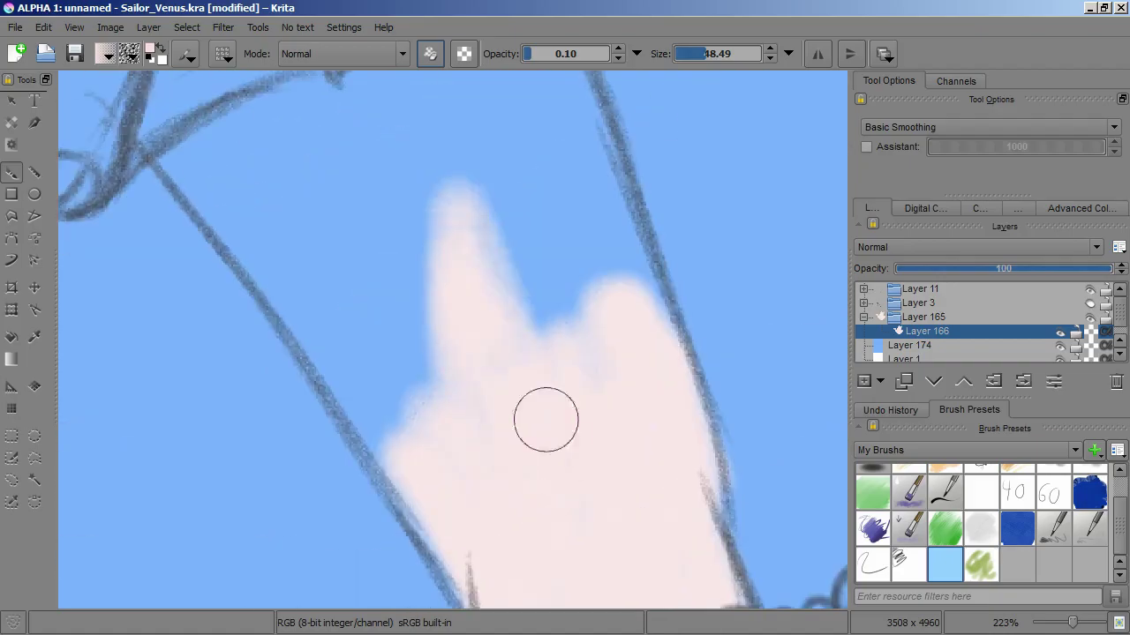
{"action": "mouse_move", "coordinate": [545, 419]}
{"action": "left_mouse_down"}
{"action": "mouse_move", "coordinate": [403, 433]}
{"action": "mouse_move", "coordinate": [297, 408]}
{"action": "mouse_move", "coordinate": [574, 239]}
{"action": "mouse_move", "coordinate": [490, 455]}
{"action": "left_mouse_up"}
{"action": "scroll", "coordinate": [297, 408], "scroll_direction": "down", "scroll_amount": 3}
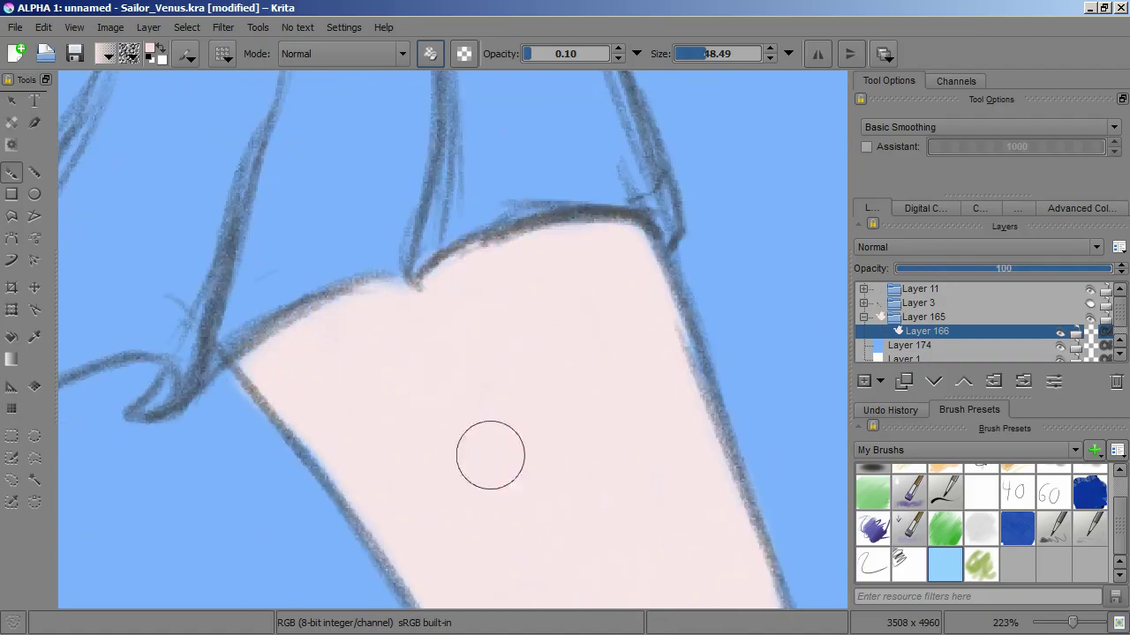
Save the drawing and add a new layer above the skin layer for the blouse colour
{"action": "scroll", "coordinate": [490, 456], "scroll_direction": "down", "scroll_amount": 5}
{"action": "key", "text": "ctrl+s"}
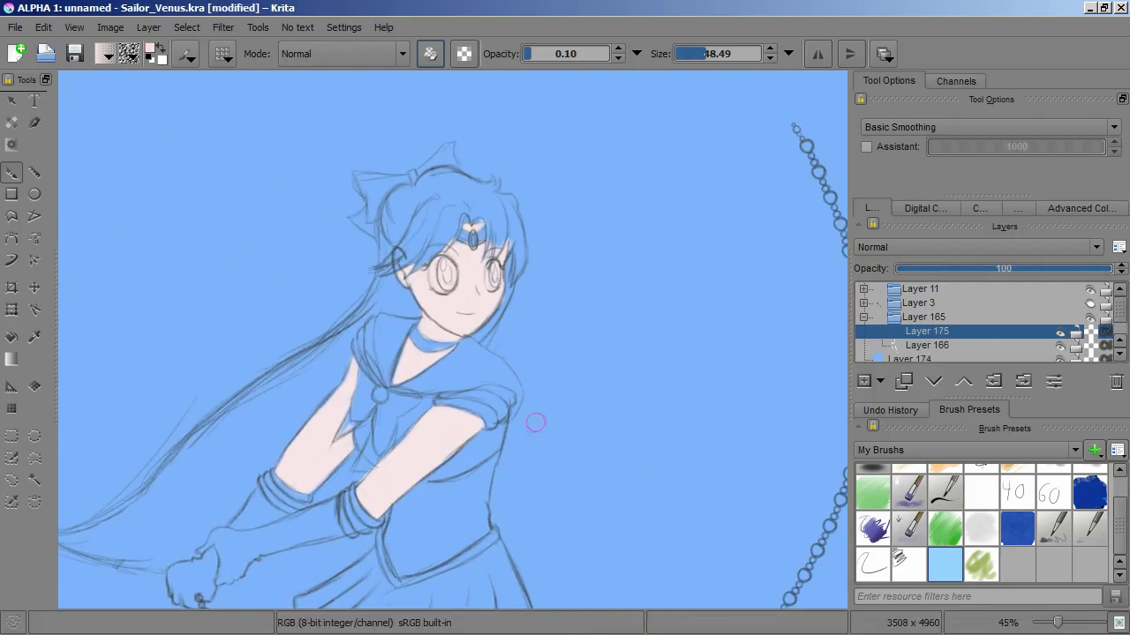
{"action": "scroll", "coordinate": [370, 448], "scroll_direction": "up", "scroll_amount": 4}
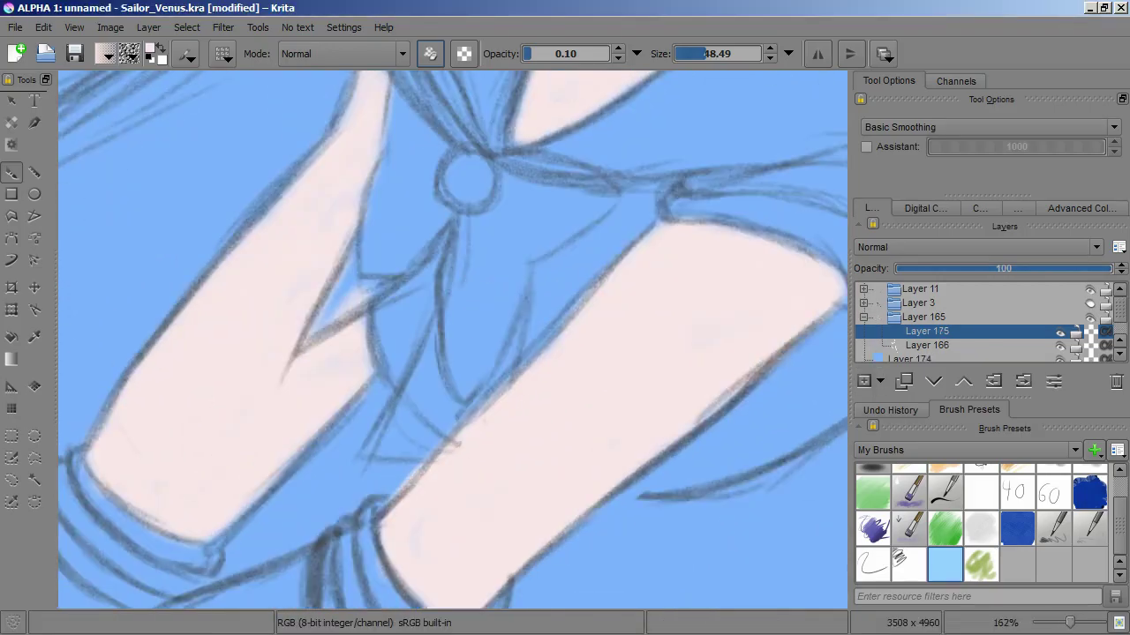
Try white strokes on the blouse area around the front arm and undo them
{"action": "mouse_move", "coordinate": [573, 291]}
{"action": "left_mouse_down"}
{"action": "mouse_move", "coordinate": [513, 382]}
{"action": "mouse_move", "coordinate": [379, 420]}
{"action": "left_mouse_up"}
{"action": "left_click_drag", "start_coordinate": [609, 300], "coordinate": [676, 403]}
{"action": "key", "text": "ctrl+z"}
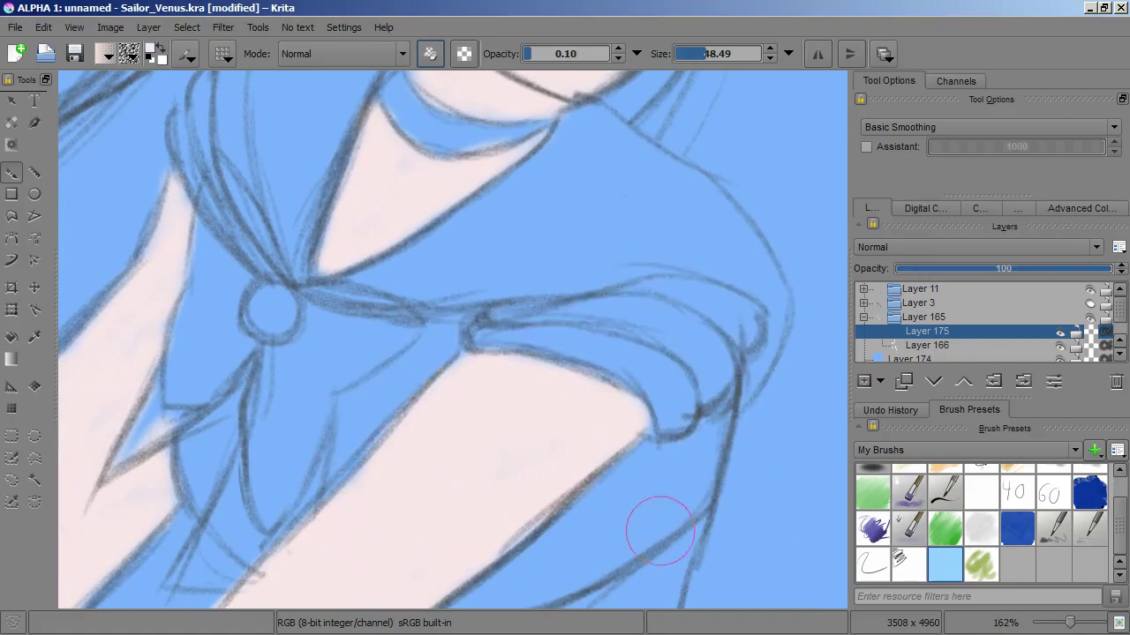
{"action": "key", "text": "ctrl+shift+z"}
{"action": "key", "text": "ctrl+z"}
Try a bluish white with hue 247, saturation 100 and lightness 98 on the puffed sleeve and undo the strokes
{"action": "left_click", "coordinate": [926, 208]}
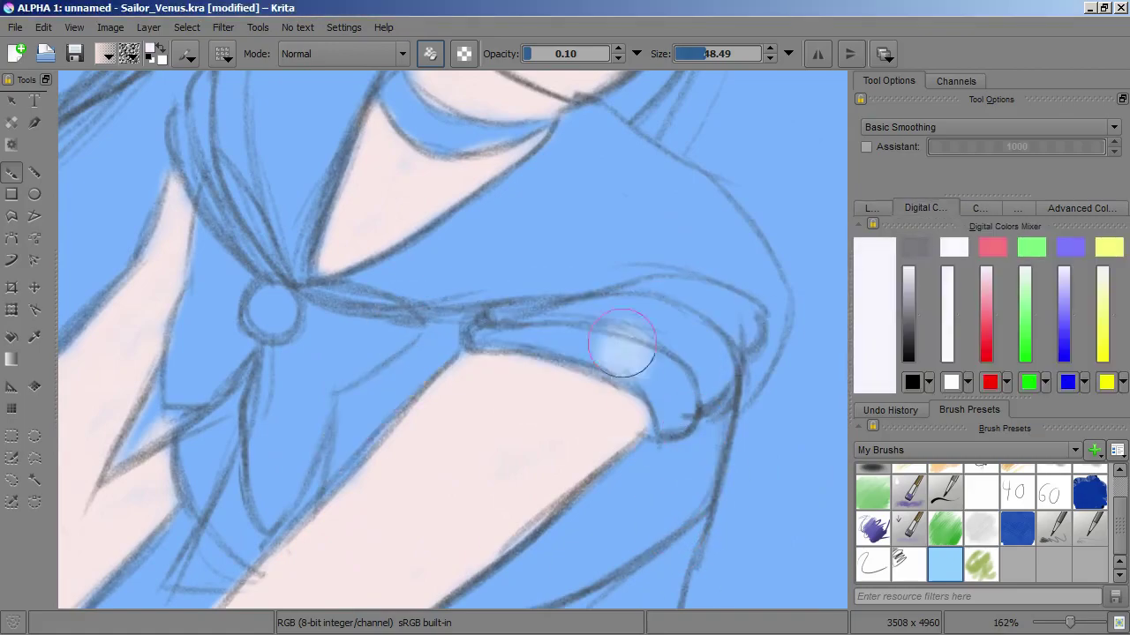
{"action": "left_click_drag", "start_coordinate": [618, 340], "coordinate": [609, 230]}
{"action": "left_click", "coordinate": [980, 208]}
{"action": "key", "text": "ctrl+z"}
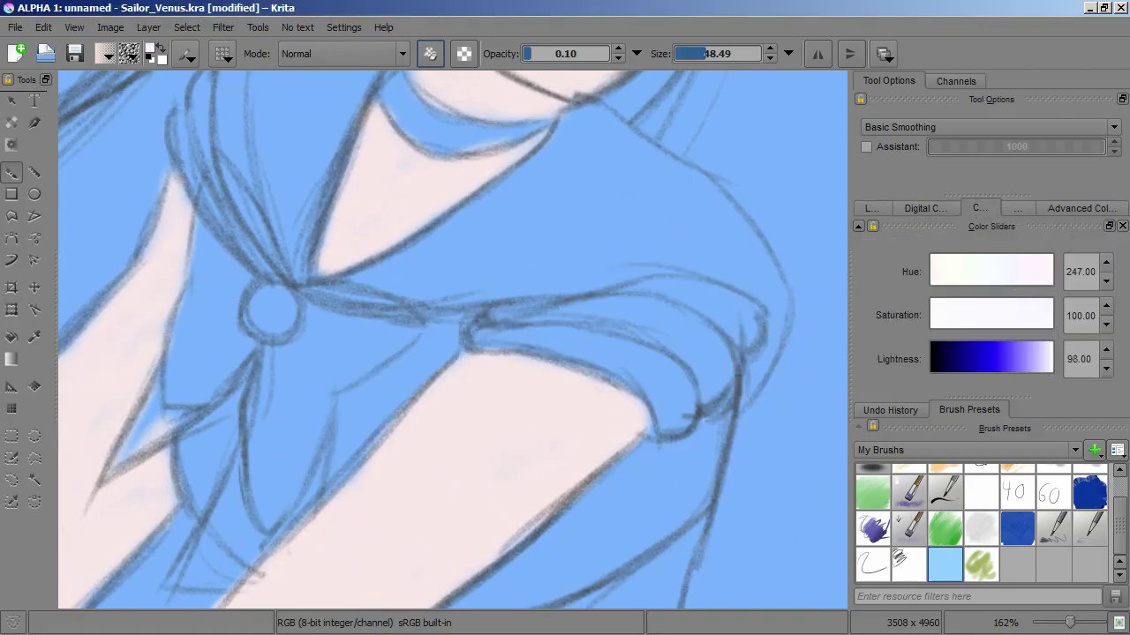
{"action": "mouse_move", "coordinate": [671, 344]}
{"action": "left_mouse_down"}
{"action": "mouse_move", "coordinate": [504, 302]}
{"action": "mouse_move", "coordinate": [635, 353]}
{"action": "mouse_move", "coordinate": [736, 302]}
{"action": "mouse_move", "coordinate": [713, 360]}
{"action": "left_mouse_up"}
{"action": "key", "text": "ctrl+z"}
Set the colour to hue 240, saturation 0, lightness 96 and paint the puffed sleeve and blouse area beside the bow
{"action": "left_click", "coordinate": [1081, 208]}
{"action": "left_click", "coordinate": [980, 208]}
{"action": "key", "text": "ctrl+z"}
{"action": "left_click_drag", "start_coordinate": [563, 368], "coordinate": [569, 558]}
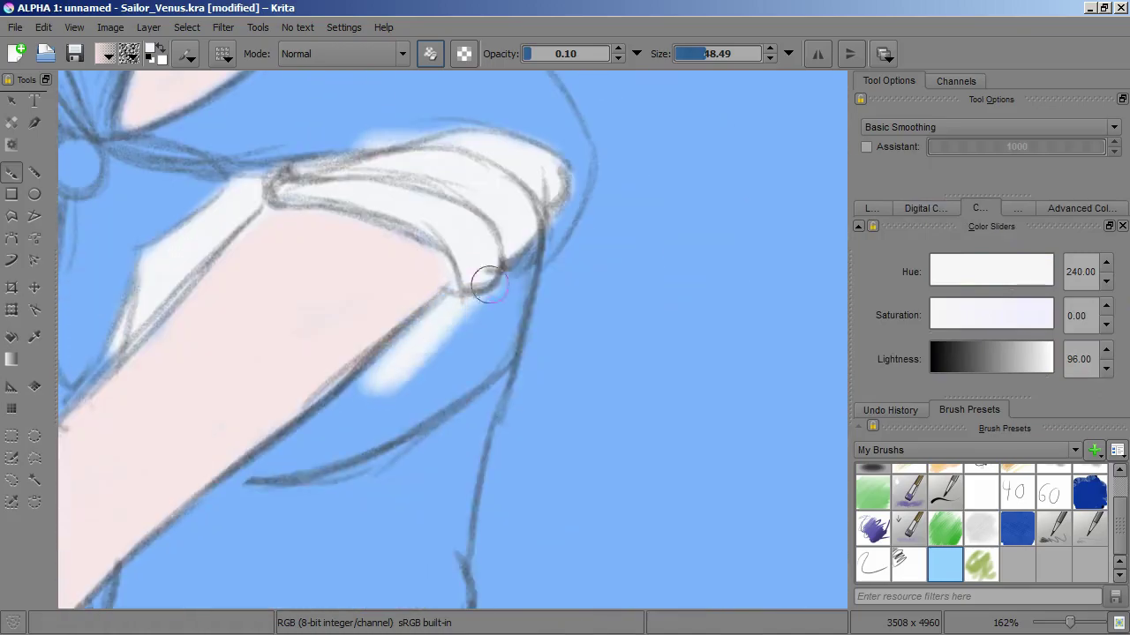
Paint the blouse's torso off-white from beneath the front arm down to the skirt's waistband
{"action": "left_click_drag", "start_coordinate": [487, 278], "coordinate": [379, 530]}
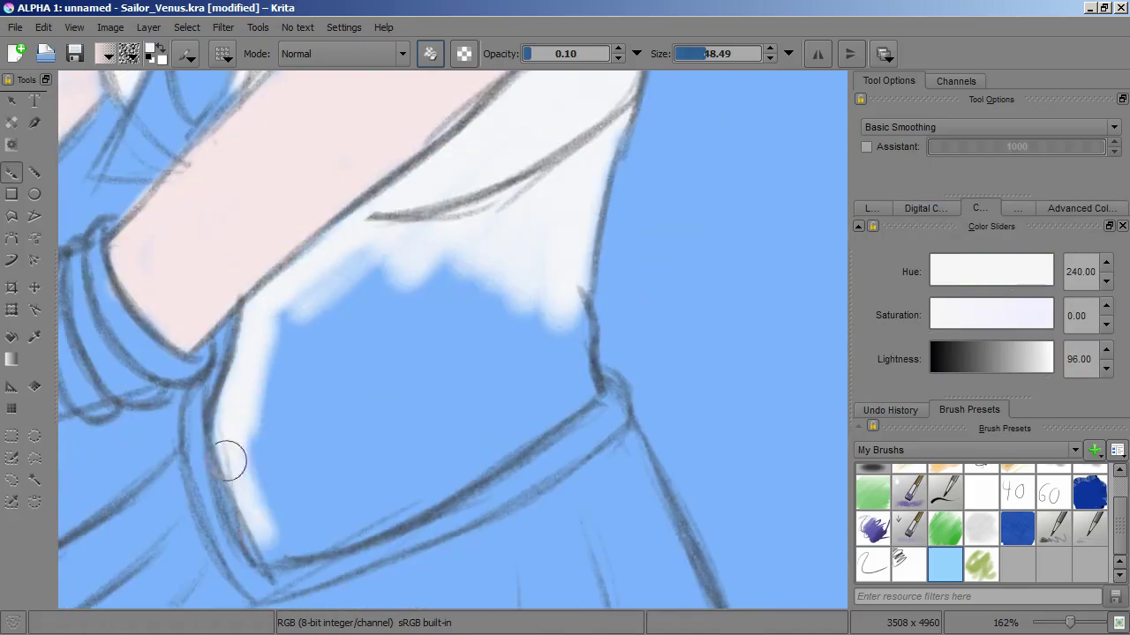
{"action": "mouse_move", "coordinate": [227, 459]}
{"action": "left_mouse_down"}
{"action": "mouse_move", "coordinate": [418, 454]}
{"action": "mouse_move", "coordinate": [512, 394]}
{"action": "left_mouse_up"}
{"action": "scroll", "coordinate": [512, 393], "scroll_direction": "down", "scroll_amount": 5}
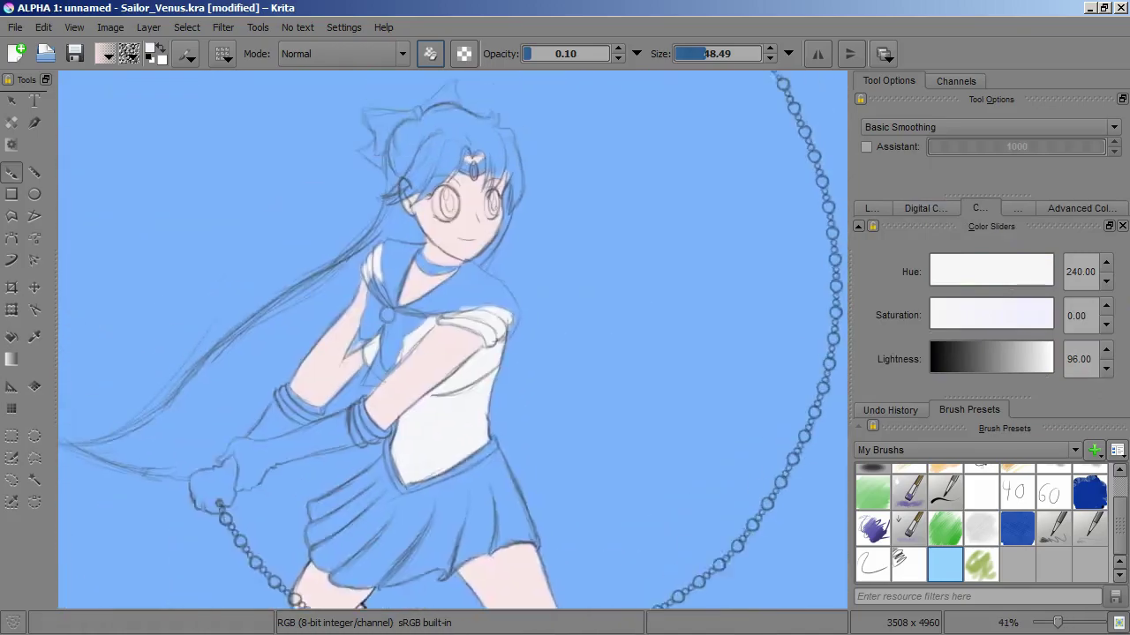
Paint both long gloves off-white, from the cuff rings near the elbows down to the clasped hands
{"action": "scroll", "coordinate": [252, 327], "scroll_direction": "up", "scroll_amount": 5}
{"action": "left_click_drag", "start_coordinate": [252, 327], "coordinate": [667, 281]}
{"action": "scroll", "coordinate": [471, 347], "scroll_direction": "down", "scroll_amount": 5}
{"action": "scroll", "coordinate": [300, 442], "scroll_direction": "up", "scroll_amount": 4}
{"action": "left_click_drag", "start_coordinate": [300, 442], "coordinate": [749, 234]}
{"action": "mouse_move", "coordinate": [750, 234]}
{"action": "left_mouse_down"}
{"action": "mouse_move", "coordinate": [553, 338]}
{"action": "mouse_move", "coordinate": [383, 244]}
{"action": "mouse_move", "coordinate": [321, 381]}
{"action": "left_mouse_up"}
{"action": "scroll", "coordinate": [320, 382], "scroll_direction": "down", "scroll_amount": 5}
{"action": "scroll", "coordinate": [465, 247], "scroll_direction": "up", "scroll_amount": 4}
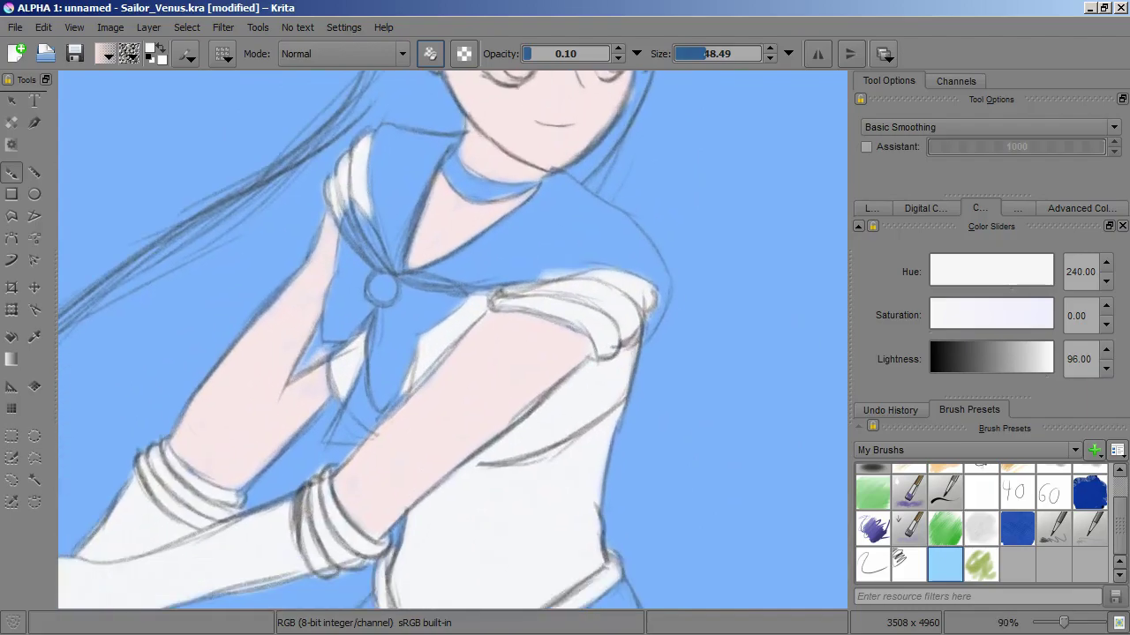
Add a new layer above the white one and paint the sailor collar and the neck choker orange
{"action": "left_click", "coordinate": [871, 209]}
{"action": "scroll", "coordinate": [447, 201], "scroll_direction": "up", "scroll_amount": 3}
{"action": "left_click_drag", "start_coordinate": [355, 376], "coordinate": [676, 351]}
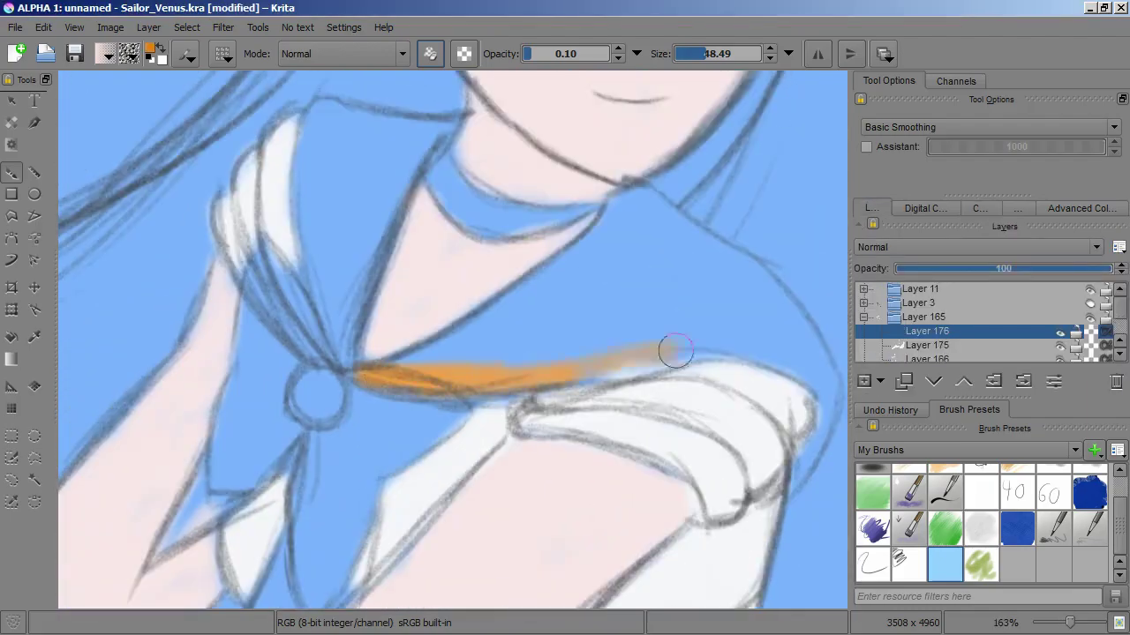
{"action": "left_click_drag", "start_coordinate": [768, 306], "coordinate": [772, 448]}
{"action": "left_click_drag", "start_coordinate": [349, 507], "coordinate": [311, 258]}
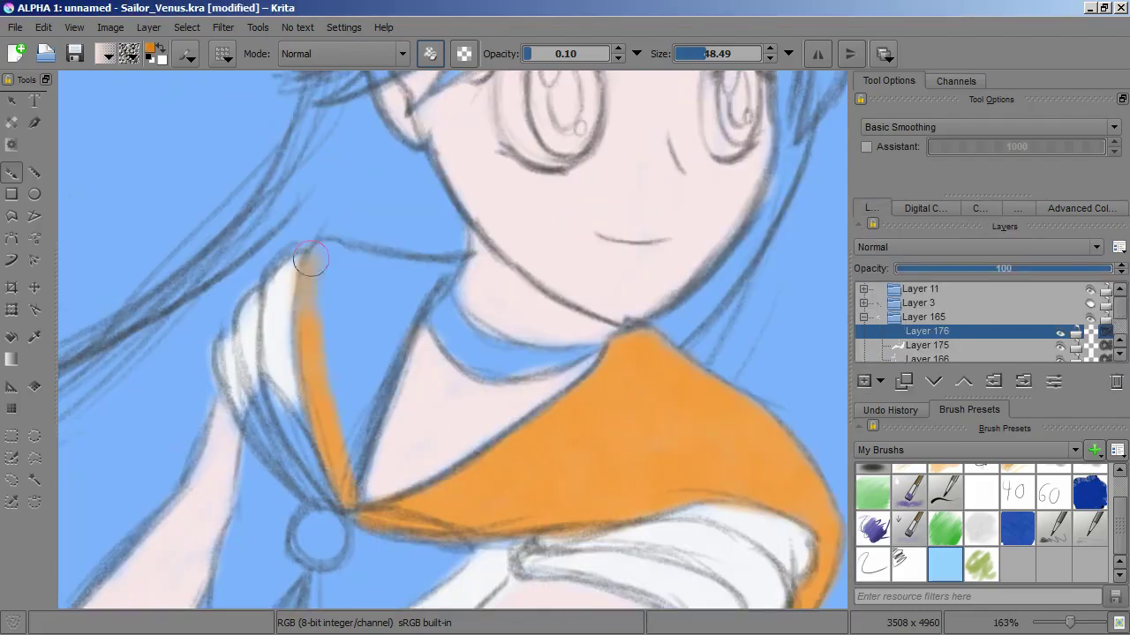
{"action": "left_click_drag", "start_coordinate": [465, 368], "coordinate": [494, 88]}
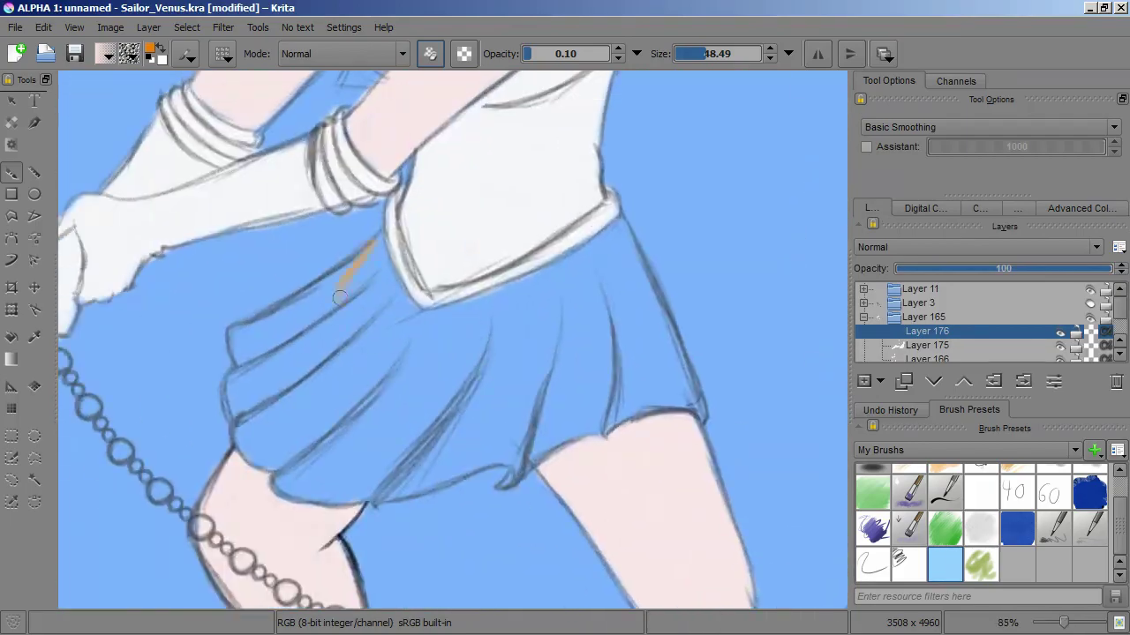
Paint the pleated skirt orange from its upper edge under the waistband to the hem
{"action": "scroll", "coordinate": [243, 391], "scroll_direction": "up", "scroll_amount": 1}
{"action": "left_click_drag", "start_coordinate": [510, 425], "coordinate": [281, 393]}
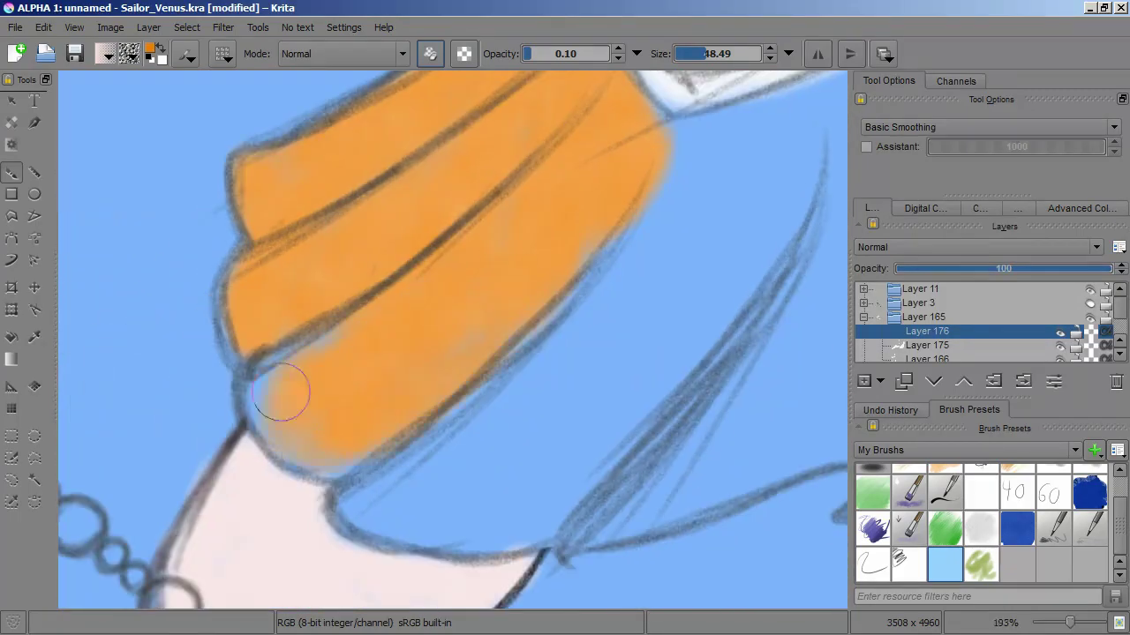
{"action": "mouse_move", "coordinate": [530, 353]}
{"action": "left_mouse_down"}
{"action": "mouse_move", "coordinate": [779, 182]}
{"action": "mouse_move", "coordinate": [534, 456]}
{"action": "left_mouse_up"}
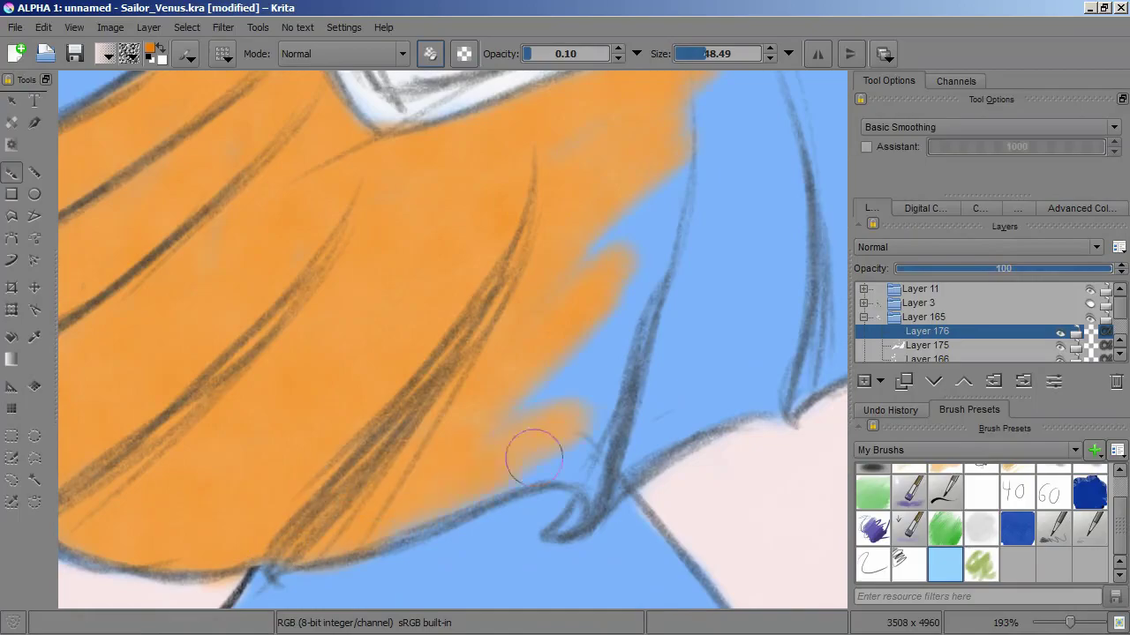
{"action": "mouse_move", "coordinate": [530, 336]}
{"action": "left_mouse_down"}
{"action": "mouse_move", "coordinate": [668, 323]}
{"action": "mouse_move", "coordinate": [549, 399]}
{"action": "left_mouse_up"}
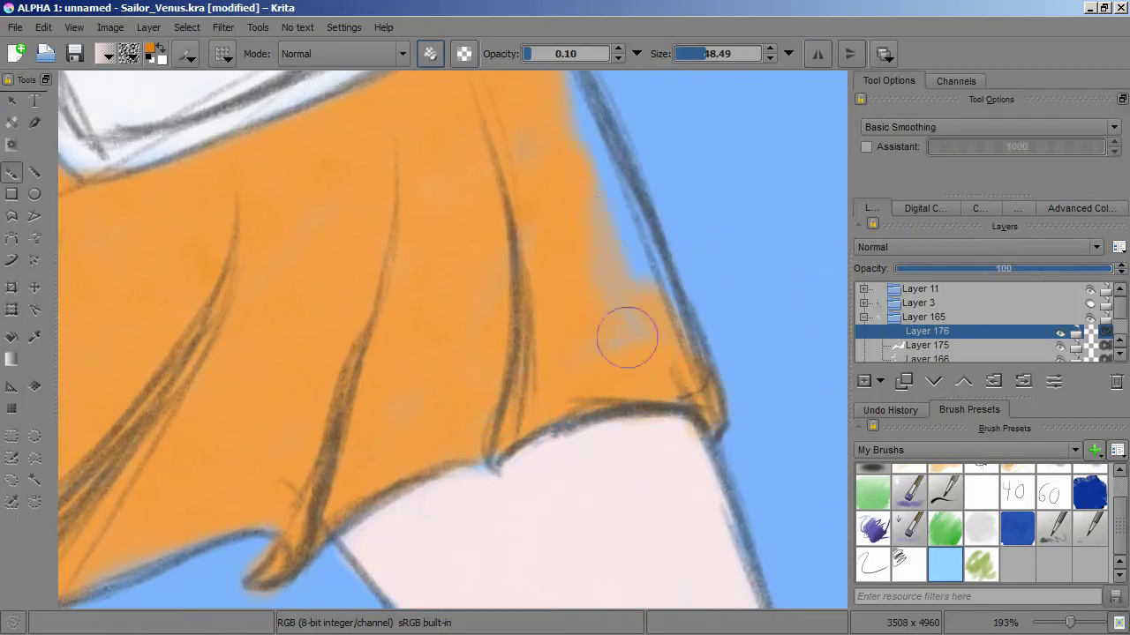
{"action": "left_click_drag", "start_coordinate": [627, 338], "coordinate": [479, 398]}
Paint the first high-heeled shoe orange, including its heel and ankle strap
{"action": "scroll", "coordinate": [480, 398], "scroll_direction": "down", "scroll_amount": 2}
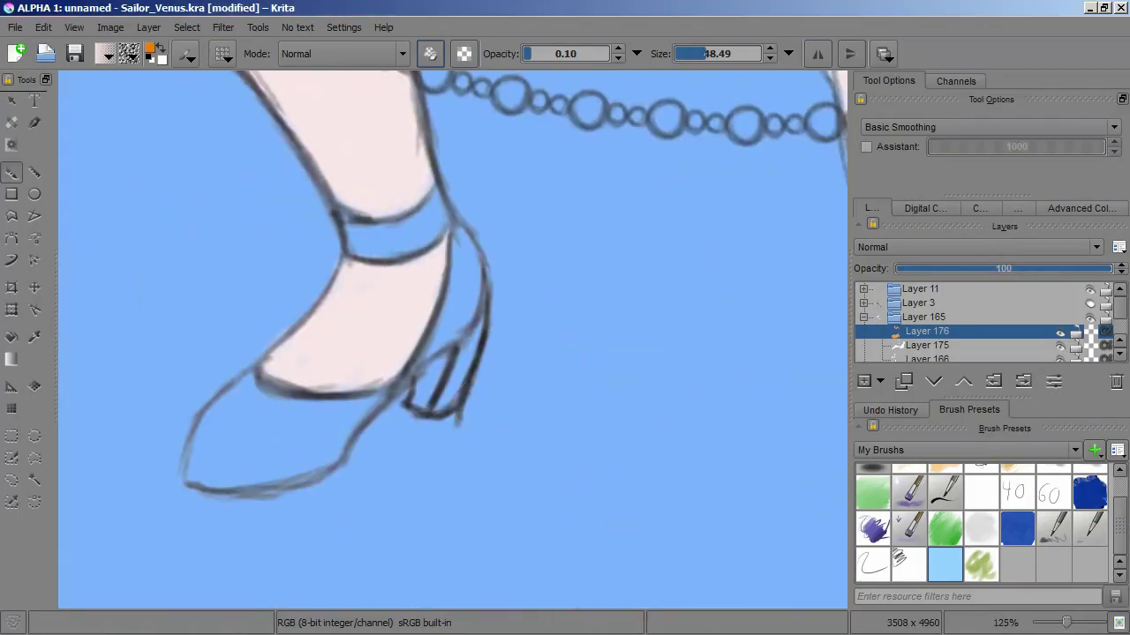
{"action": "scroll", "coordinate": [212, 459], "scroll_direction": "up", "scroll_amount": 2}
{"action": "left_click_drag", "start_coordinate": [194, 476], "coordinate": [269, 335]}
{"action": "left_click_drag", "start_coordinate": [583, 291], "coordinate": [432, 442]}
{"action": "left_click_drag", "start_coordinate": [388, 507], "coordinate": [432, 415]}
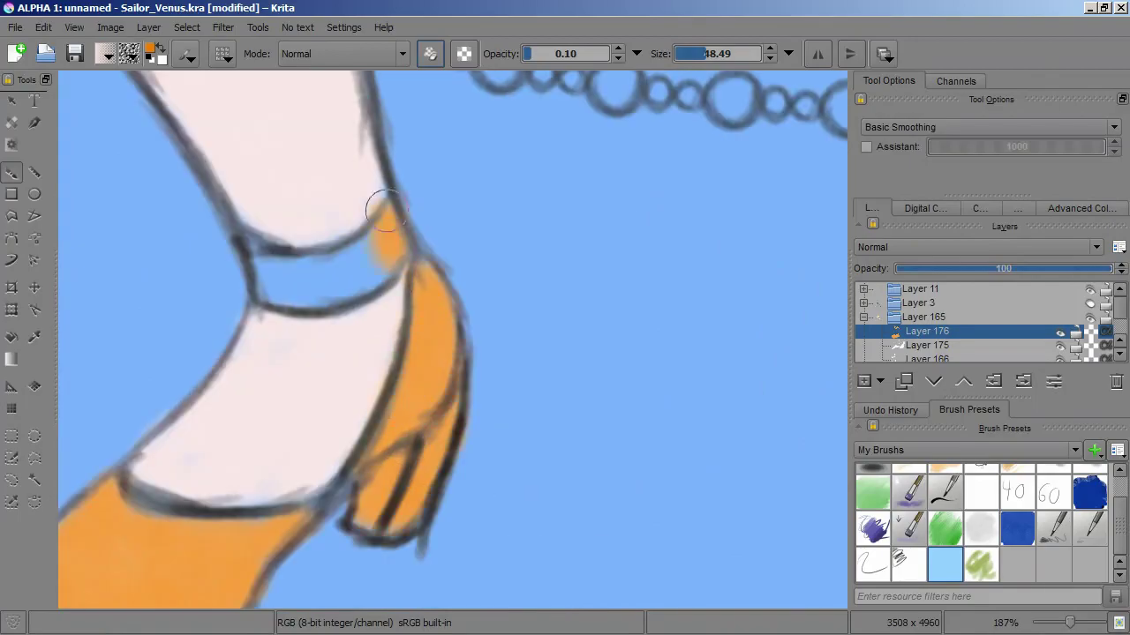
Paint the other shoe orange, covering its heel part and pointed toe
{"action": "scroll", "coordinate": [385, 208], "scroll_direction": "down", "scroll_amount": 3}
{"action": "scroll", "coordinate": [380, 265], "scroll_direction": "up", "scroll_amount": 4}
{"action": "mouse_move", "coordinate": [353, 264]}
{"action": "left_mouse_down"}
{"action": "mouse_move", "coordinate": [397, 282]}
{"action": "mouse_move", "coordinate": [548, 283]}
{"action": "left_mouse_up"}
{"action": "left_click_drag", "start_coordinate": [441, 459], "coordinate": [379, 253]}
{"action": "scroll", "coordinate": [328, 208], "scroll_direction": "up", "scroll_amount": 1}
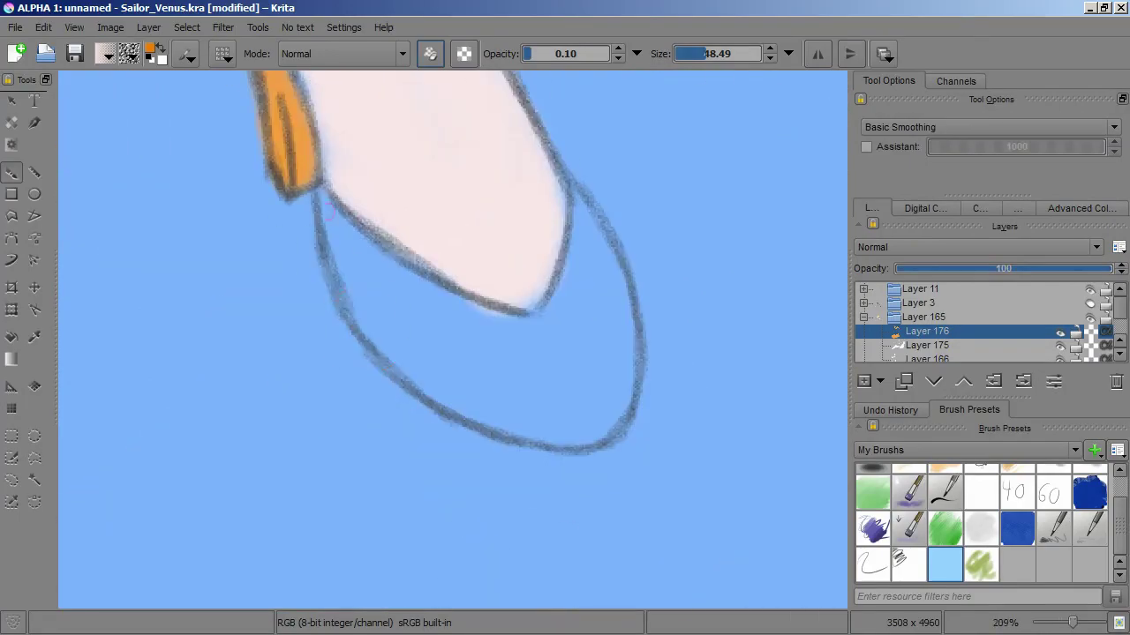
{"action": "scroll", "coordinate": [533, 354], "scroll_direction": "down", "scroll_amount": 6}
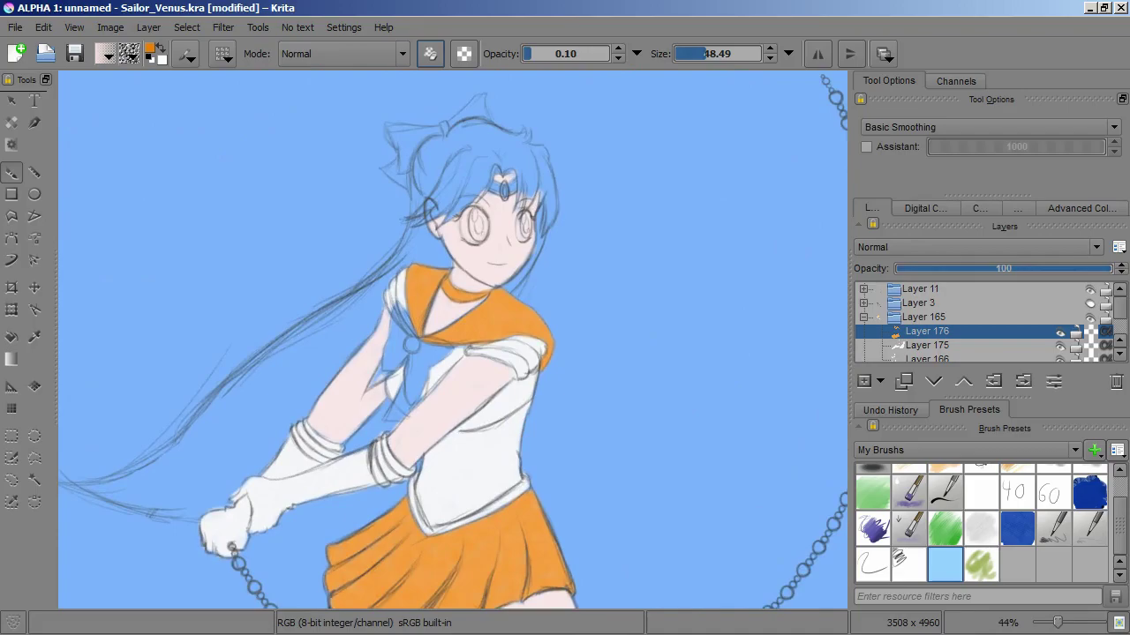
Paint the ringed cuffs at the upper ends of both gloves orange
{"action": "scroll", "coordinate": [392, 441], "scroll_direction": "up", "scroll_amount": 6}
{"action": "left_click_drag", "start_coordinate": [388, 177], "coordinate": [450, 353]}
{"action": "scroll", "coordinate": [265, 341], "scroll_direction": "up", "scroll_amount": 2}
{"action": "scroll", "coordinate": [264, 341], "scroll_direction": "up", "scroll_amount": 1}
{"action": "left_click_drag", "start_coordinate": [220, 317], "coordinate": [278, 401]}
{"action": "scroll", "coordinate": [392, 451], "scroll_direction": "down", "scroll_amount": 6}
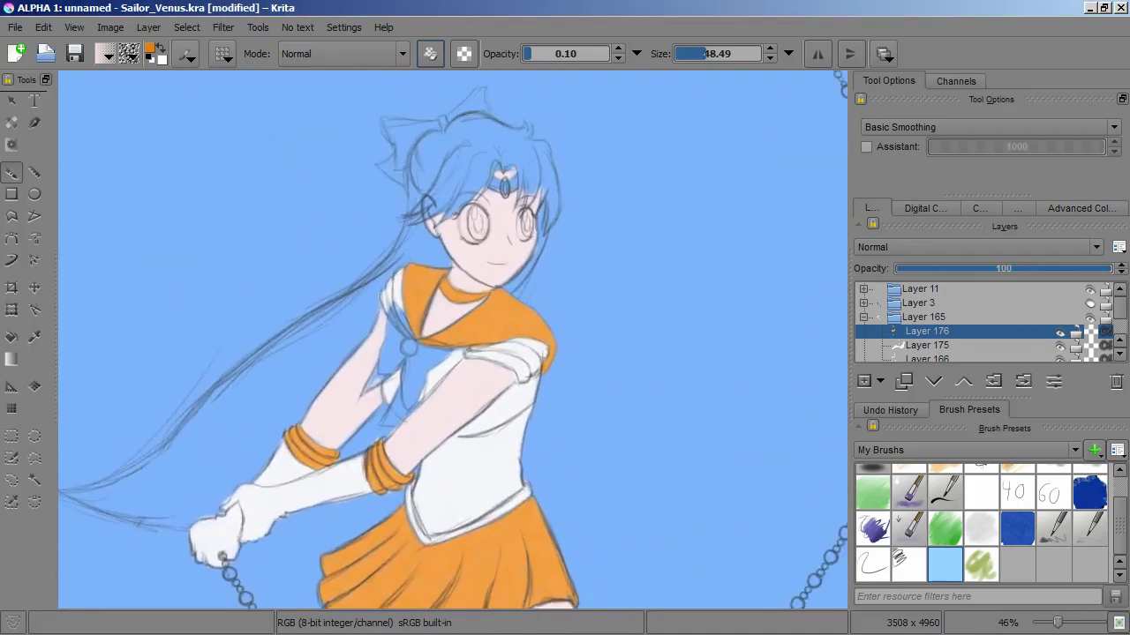
Add a new layer above the orange one and paint the chest bow with its tails violet-blue
{"action": "left_click", "coordinate": [864, 380]}
{"action": "scroll", "coordinate": [491, 342], "scroll_direction": "up", "scroll_amount": 6}
{"action": "mouse_move", "coordinate": [491, 343]}
{"action": "left_mouse_down"}
{"action": "mouse_move", "coordinate": [354, 477]}
{"action": "mouse_move", "coordinate": [442, 115]}
{"action": "mouse_move", "coordinate": [395, 291]}
{"action": "left_mouse_up"}
{"action": "mouse_move", "coordinate": [530, 353]}
{"action": "left_mouse_down"}
{"action": "mouse_move", "coordinate": [186, 523]}
{"action": "mouse_move", "coordinate": [326, 132]}
{"action": "left_mouse_up"}
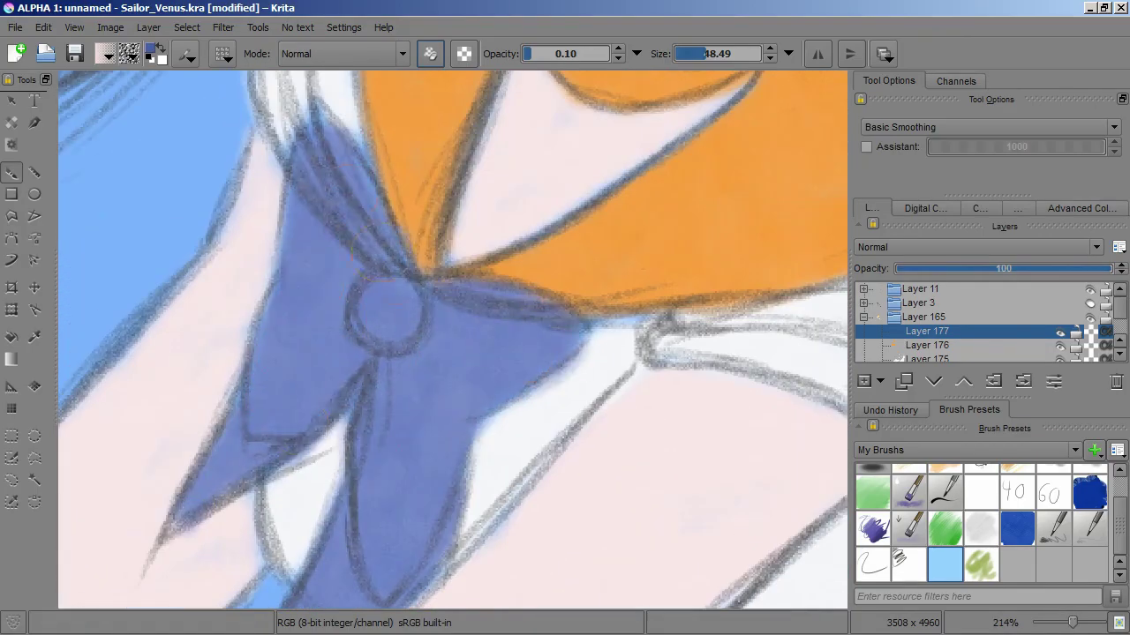
{"action": "scroll", "coordinate": [327, 133], "scroll_direction": "down", "scroll_amount": 4}
Add another layer and paint the round brooch at the centre of the chest bow golden yellow
{"action": "left_click_drag", "start_coordinate": [398, 124], "coordinate": [398, 512]}
{"action": "key", "text": "Insert"}
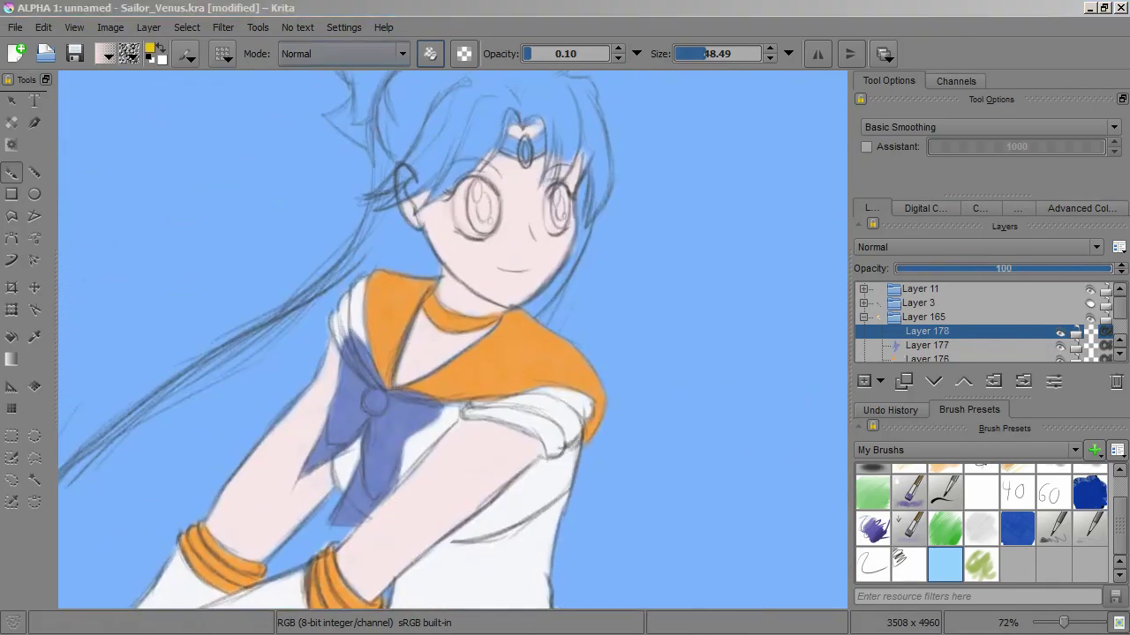
{"action": "scroll", "coordinate": [375, 401], "scroll_direction": "up", "scroll_amount": 4}
{"action": "left_click_drag", "start_coordinate": [386, 329], "coordinate": [396, 352]}
{"action": "scroll", "coordinate": [391, 340], "scroll_direction": "down", "scroll_amount": 5}
Paint the long hair behind the body pale yellow on a new layer beneath the skin layer
{"action": "left_click", "coordinate": [927, 345]}
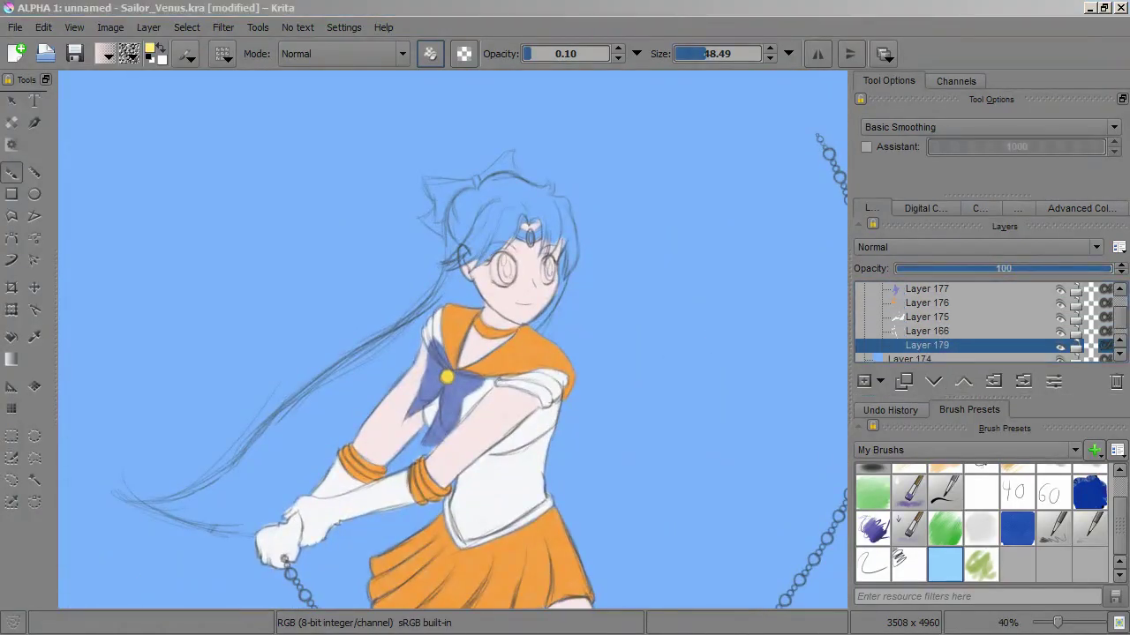
{"action": "scroll", "coordinate": [282, 529], "scroll_direction": "up", "scroll_amount": 6}
{"action": "mouse_move", "coordinate": [194, 375]}
{"action": "left_mouse_down"}
{"action": "mouse_move", "coordinate": [508, 272]}
{"action": "mouse_move", "coordinate": [436, 361]}
{"action": "mouse_move", "coordinate": [449, 416]}
{"action": "mouse_move", "coordinate": [544, 396]}
{"action": "mouse_move", "coordinate": [711, 112]}
{"action": "mouse_move", "coordinate": [636, 221]}
{"action": "mouse_move", "coordinate": [530, 327]}
{"action": "mouse_move", "coordinate": [504, 305]}
{"action": "mouse_move", "coordinate": [585, 319]}
{"action": "mouse_move", "coordinate": [761, 202]}
{"action": "mouse_move", "coordinate": [578, 250]}
{"action": "mouse_move", "coordinate": [547, 370]}
{"action": "mouse_move", "coordinate": [495, 291]}
{"action": "left_mouse_up"}
Add a layer above all the other colour layers and paint the bangs and the hair on the head pale yellow
{"action": "key", "text": "Page_Up"}
{"action": "key", "text": "Page_Up"}
{"action": "key", "text": "Page_Up"}
{"action": "key", "text": "Page_Up"}
{"action": "key", "text": "Page_Up"}
{"action": "key", "text": "Insert"}
{"action": "mouse_move", "coordinate": [441, 371]}
{"action": "left_mouse_down"}
{"action": "mouse_move", "coordinate": [564, 203]}
{"action": "mouse_move", "coordinate": [662, 323]}
{"action": "mouse_move", "coordinate": [498, 416]}
{"action": "mouse_move", "coordinate": [220, 422]}
{"action": "left_mouse_up"}
{"action": "left_click_drag", "start_coordinate": [596, 304], "coordinate": [529, 441]}
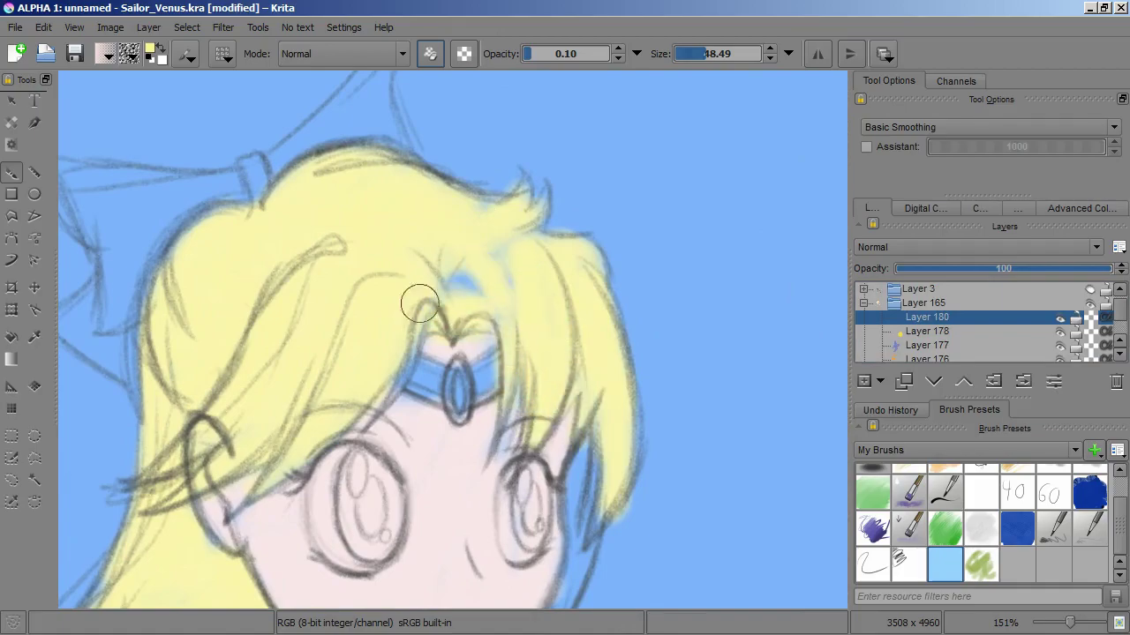
{"action": "scroll", "coordinate": [534, 287], "scroll_direction": "down", "scroll_amount": 5}
{"action": "scroll", "coordinate": [446, 507], "scroll_direction": "down", "scroll_amount": 3}
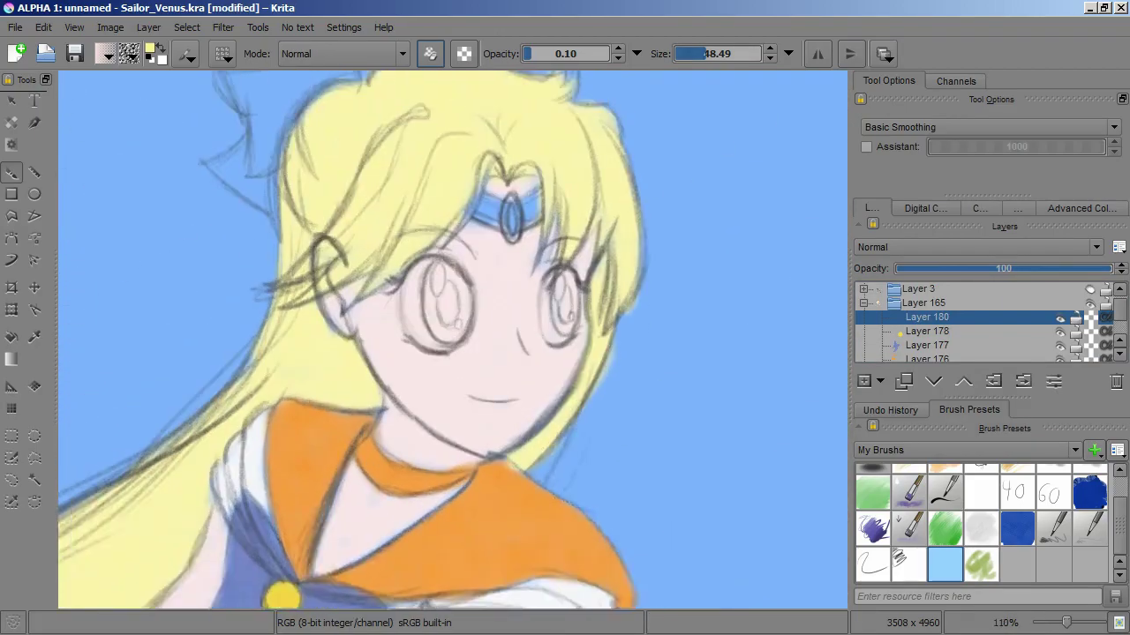
Paint the tiara golden yellow and its gem orange on separate new layers beneath the front hair
{"action": "key", "text": "Insert"}
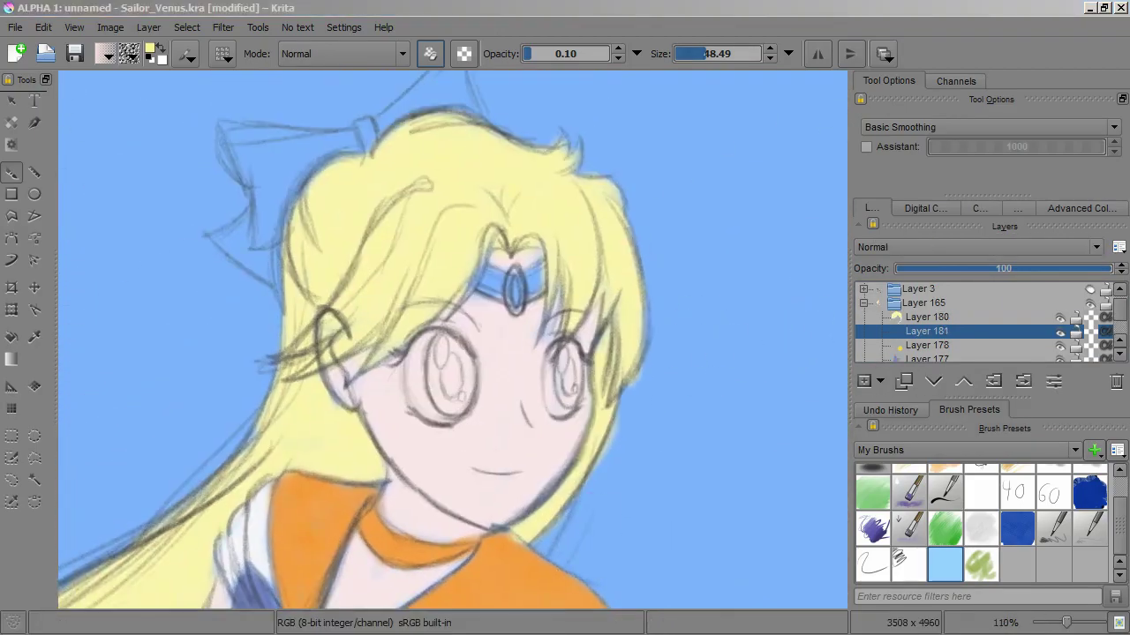
{"action": "scroll", "coordinate": [490, 283], "scroll_direction": "up", "scroll_amount": 5}
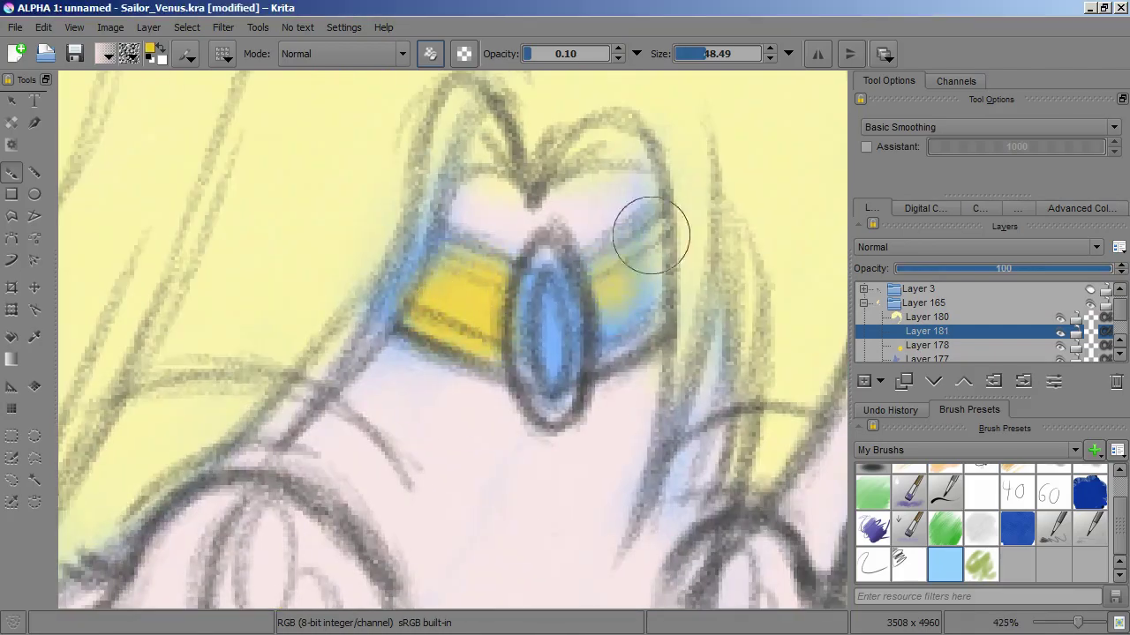
{"action": "left_click_drag", "start_coordinate": [536, 322], "coordinate": [548, 307]}
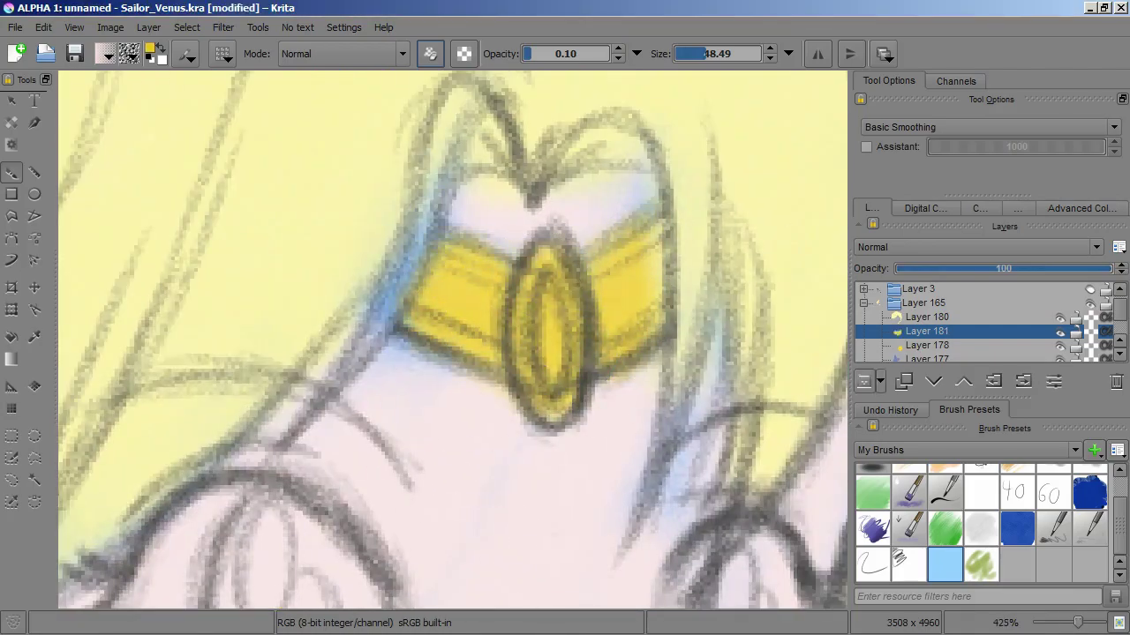
{"action": "scroll", "coordinate": [406, 530], "scroll_direction": "down", "scroll_amount": 5}
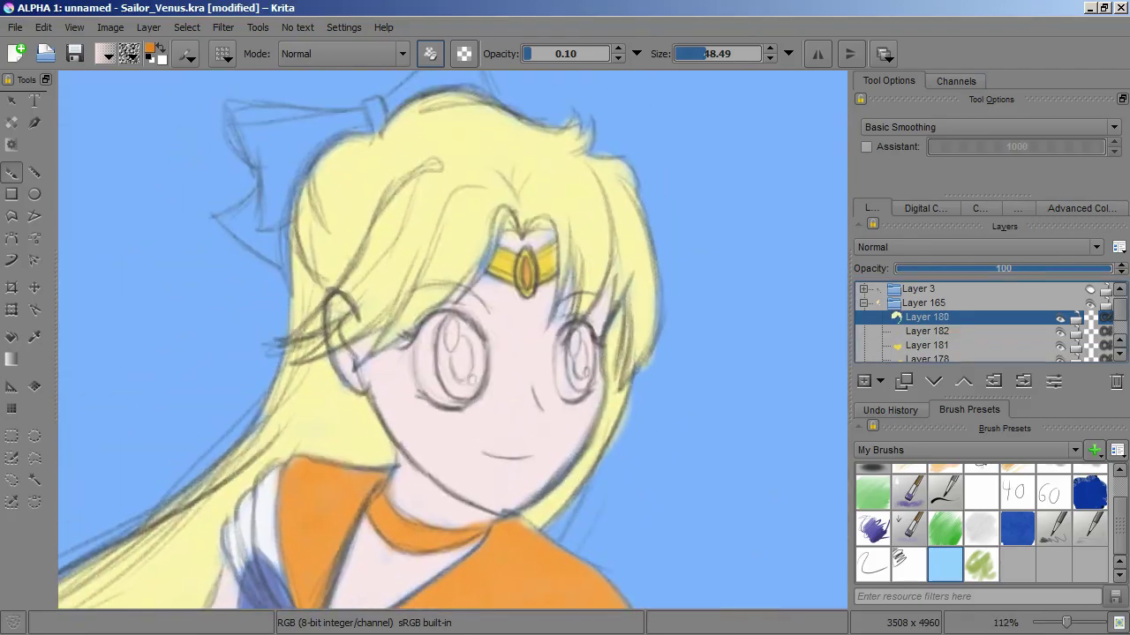
{"action": "scroll", "coordinate": [464, 206], "scroll_direction": "up", "scroll_amount": 5}
{"action": "scroll", "coordinate": [484, 269], "scroll_direction": "down", "scroll_amount": 10}
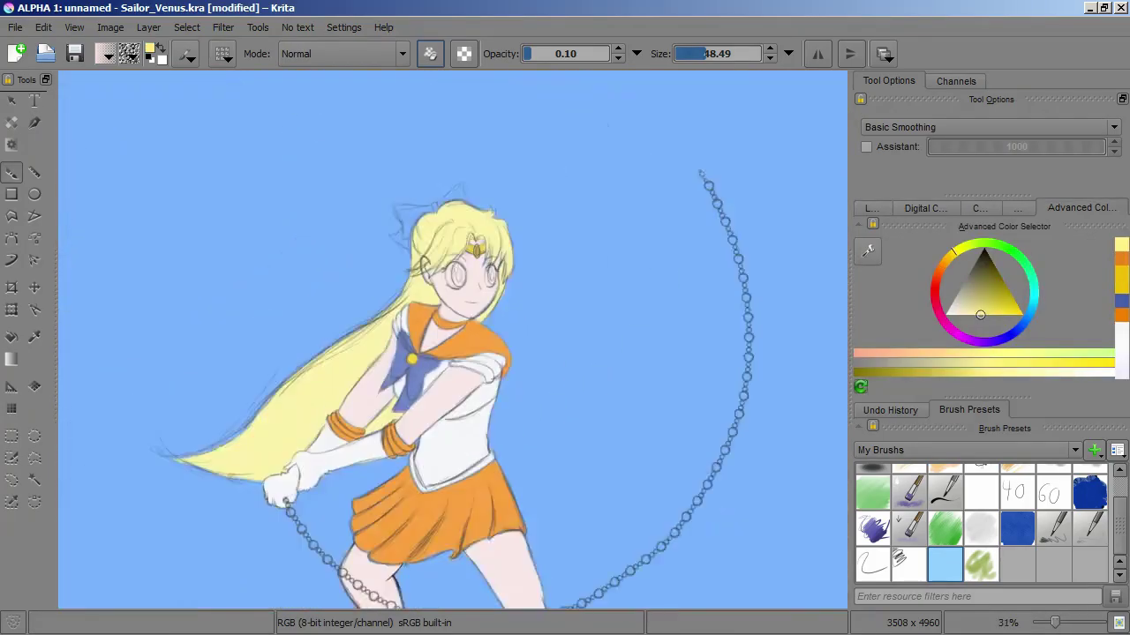
Add a new layer beneath the front hair and paint the large hair bow red
{"action": "left_click", "coordinate": [871, 208]}
{"action": "left_click", "coordinate": [864, 381]}
{"action": "scroll", "coordinate": [414, 256], "scroll_direction": "up", "scroll_amount": 8}
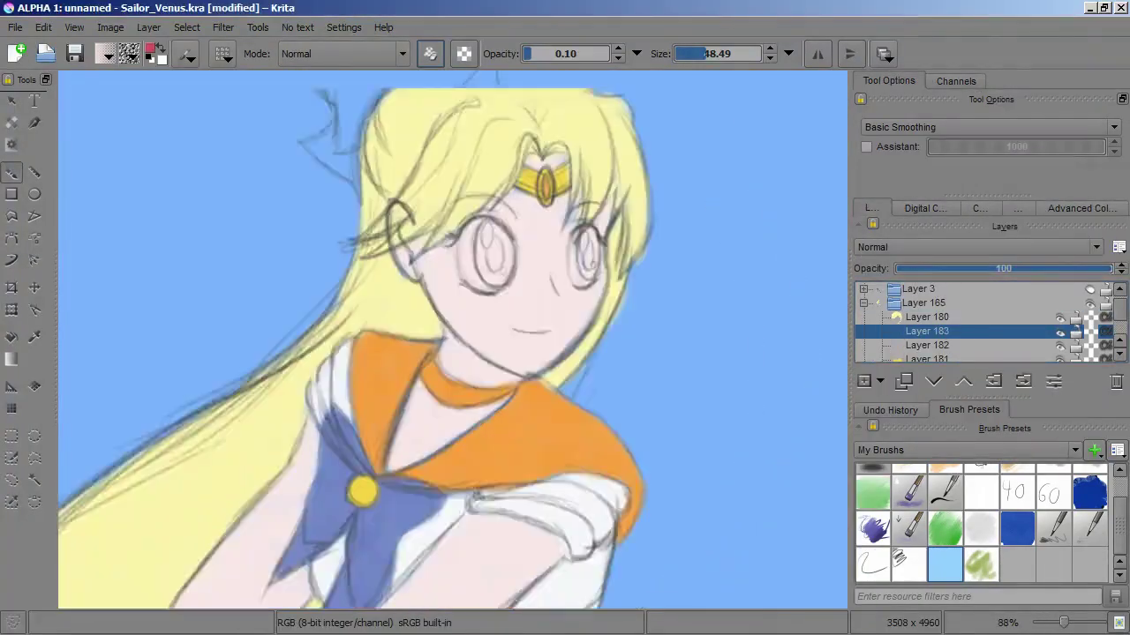
{"action": "mouse_move", "coordinate": [256, 574]}
{"action": "left_mouse_down"}
{"action": "mouse_move", "coordinate": [398, 458]}
{"action": "mouse_move", "coordinate": [583, 370]}
{"action": "mouse_move", "coordinate": [289, 185]}
{"action": "mouse_move", "coordinate": [88, 353]}
{"action": "left_mouse_up"}
{"action": "left_click_drag", "start_coordinate": [380, 353], "coordinate": [588, 241]}
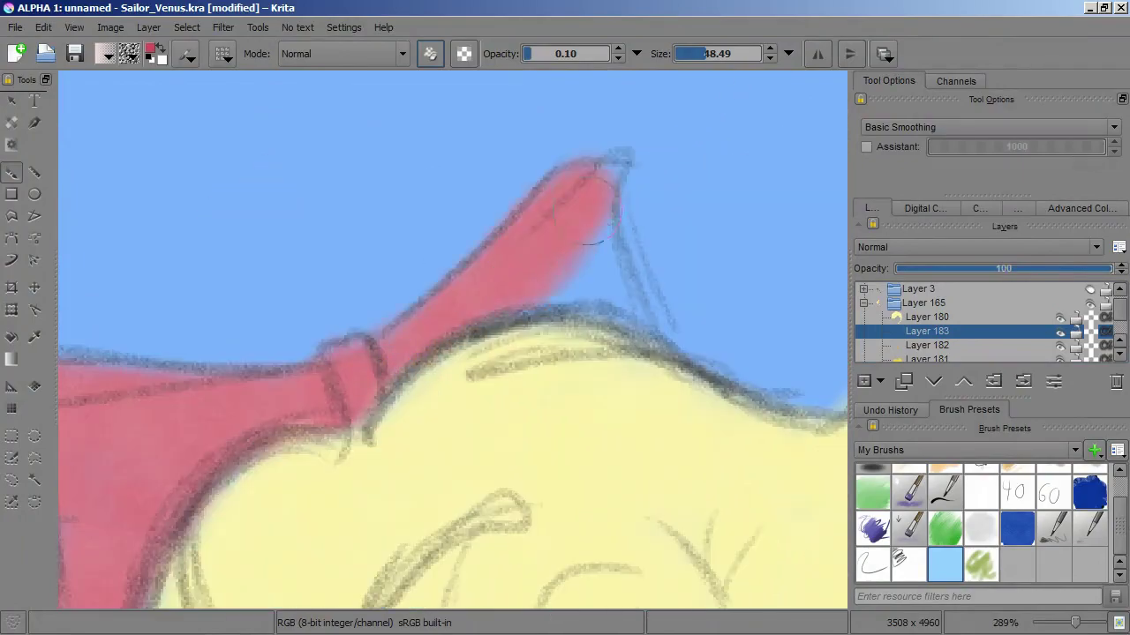
{"action": "scroll", "coordinate": [500, 287], "scroll_direction": "down", "scroll_amount": 8}
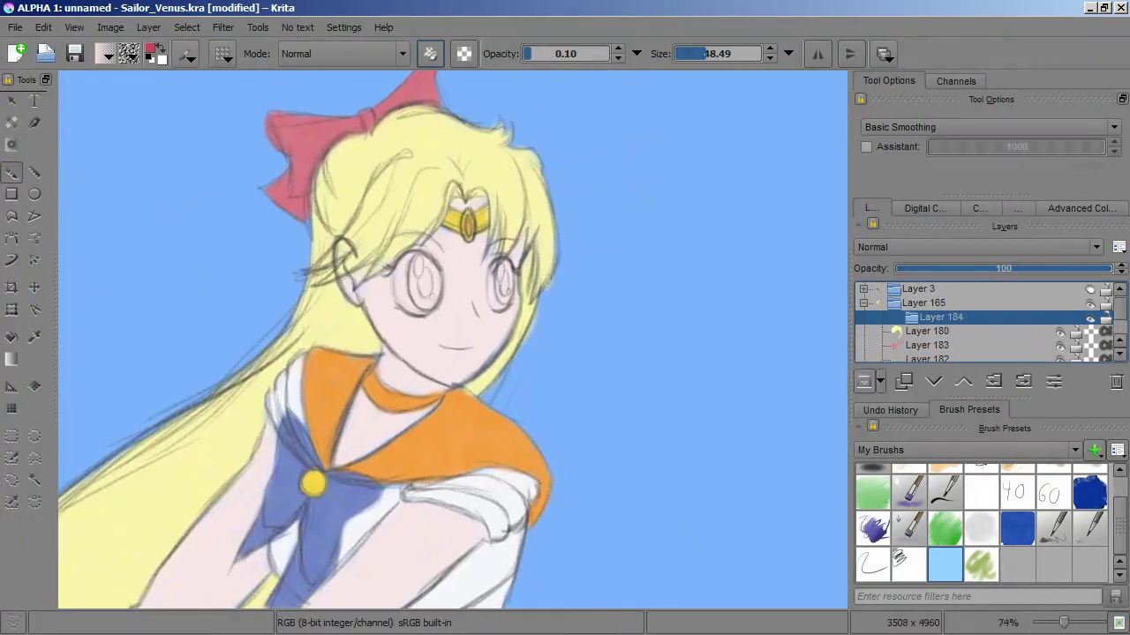
Paint both eyeballs white on a new layer inside a new layer group above the hair
{"action": "left_click", "coordinate": [864, 380]}
{"action": "scroll", "coordinate": [459, 291], "scroll_direction": "up", "scroll_amount": 6}
{"action": "left_click_drag", "start_coordinate": [479, 415], "coordinate": [297, 341]}
{"action": "left_click_drag", "start_coordinate": [653, 406], "coordinate": [668, 305]}
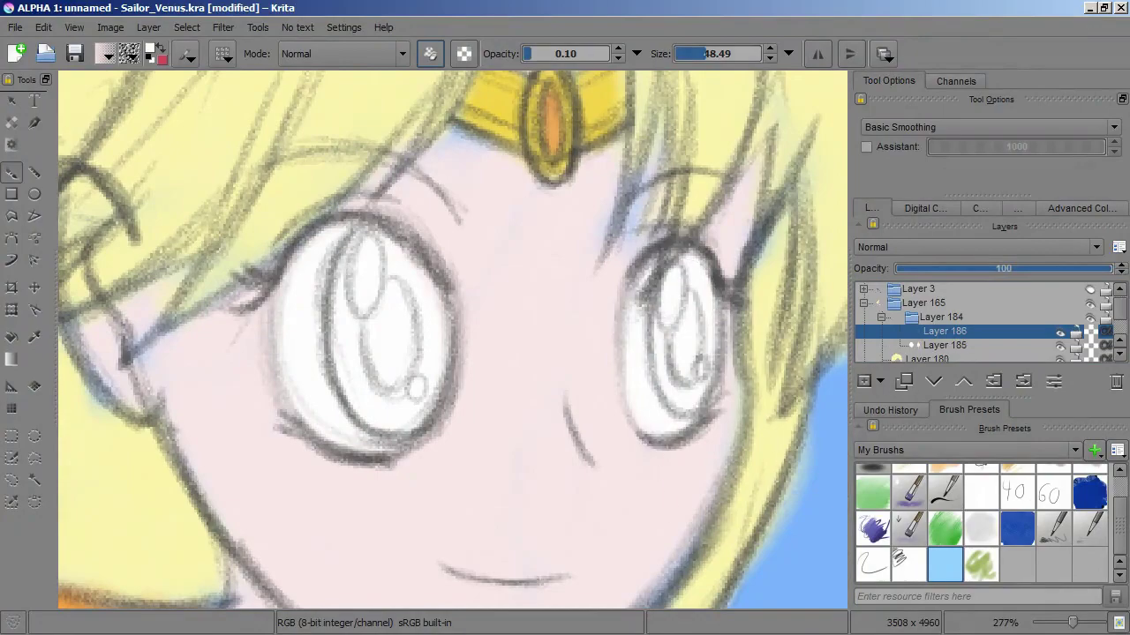
Paint the irises violet-blue on a new layer and darken the pupils on a Multiply layer above it
{"action": "mouse_move", "coordinate": [380, 256]}
{"action": "left_mouse_down"}
{"action": "mouse_move", "coordinate": [397, 406]}
{"action": "mouse_move", "coordinate": [415, 265]}
{"action": "left_mouse_up"}
{"action": "mouse_move", "coordinate": [680, 265]}
{"action": "left_mouse_down"}
{"action": "mouse_move", "coordinate": [684, 371]}
{"action": "mouse_move", "coordinate": [698, 388]}
{"action": "left_mouse_up"}
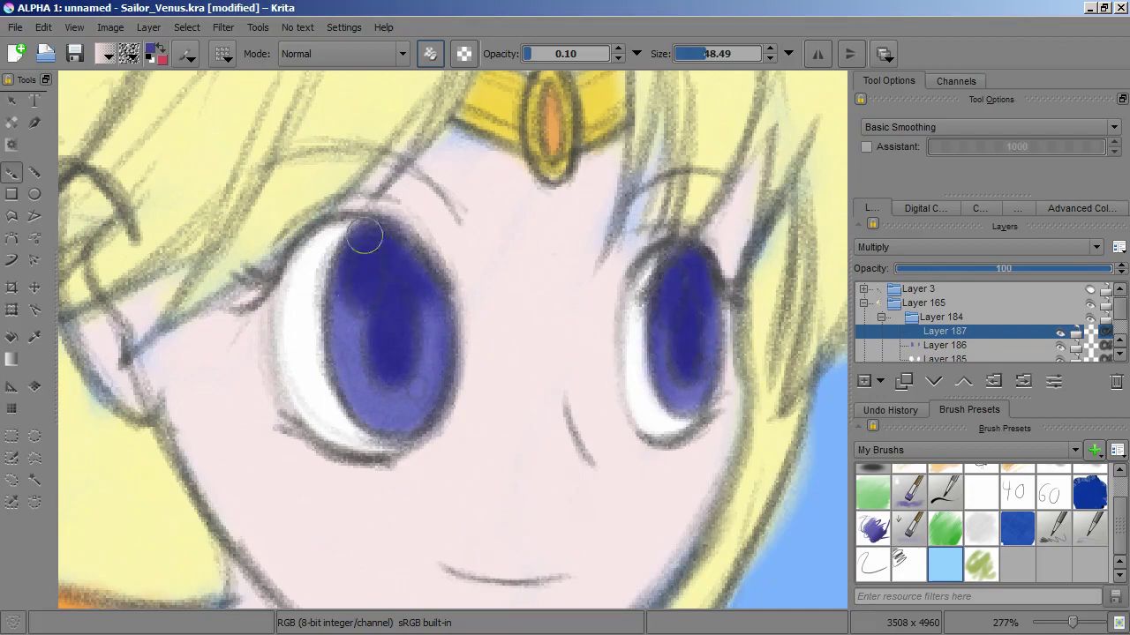
Lighten the irises on a new Screen layer and add white highlights to both eyes on a layer above it
{"action": "left_click", "coordinate": [864, 380]}
{"action": "left_click", "coordinate": [971, 248]}
{"action": "left_click", "coordinate": [882, 419]}
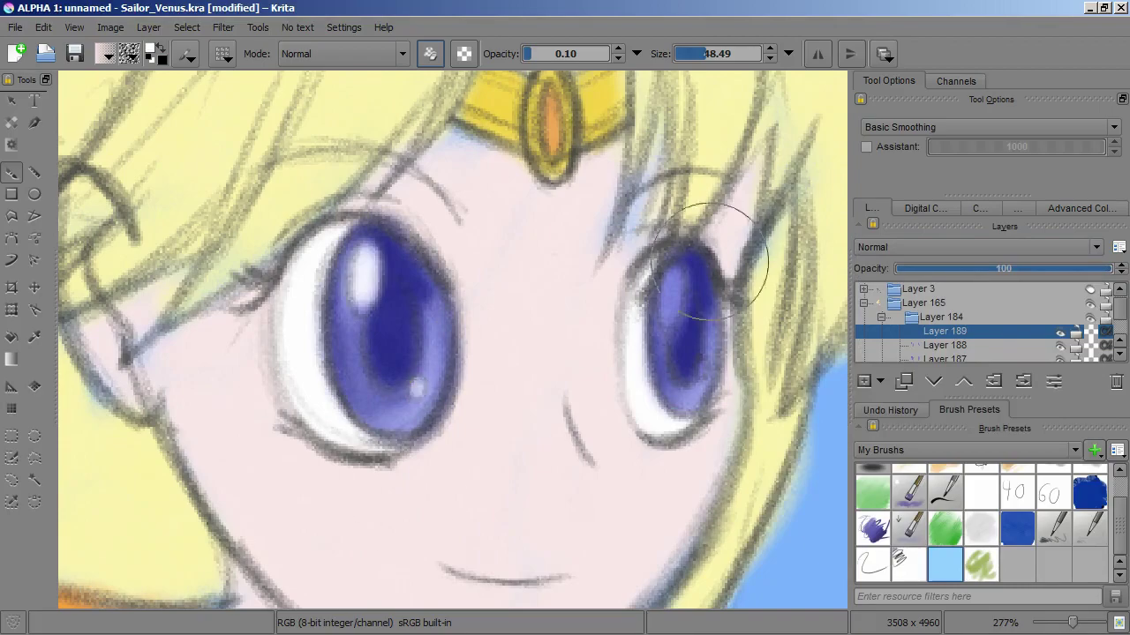
{"action": "scroll", "coordinate": [706, 260], "scroll_direction": "down", "scroll_amount": 5}
{"action": "scroll", "coordinate": [542, 403], "scroll_direction": "up", "scroll_amount": 5}
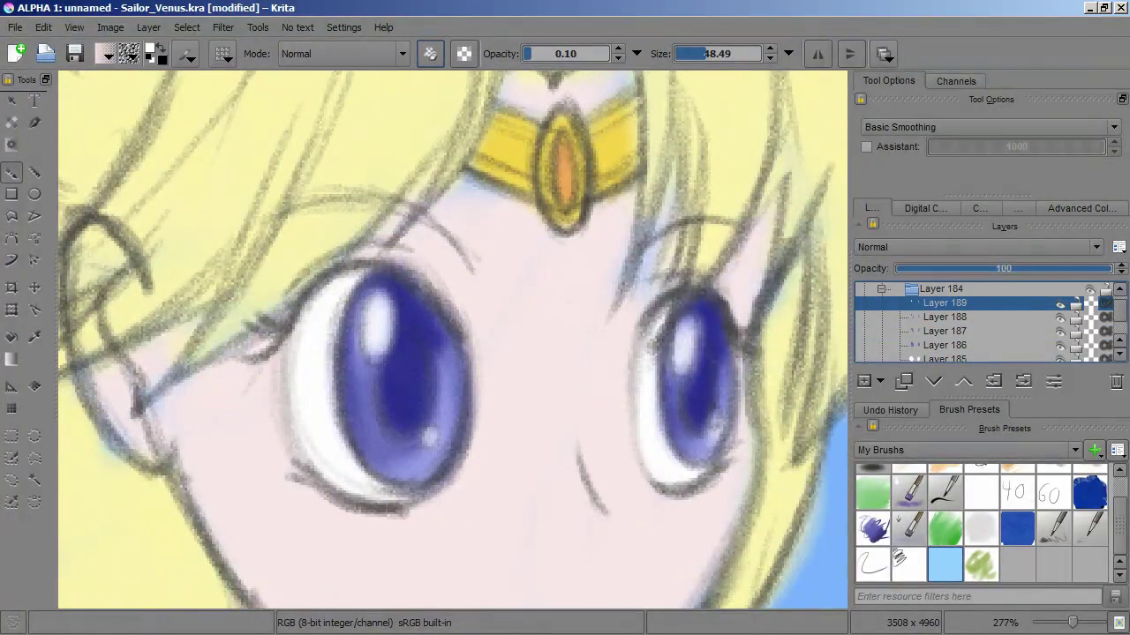
Sample the violet from the iris edge and make the Screen-mode eye layer active
{"action": "left_click", "coordinate": [363, 327], "text": "ctrl"}
{"action": "left_click", "coordinate": [1081, 208]}
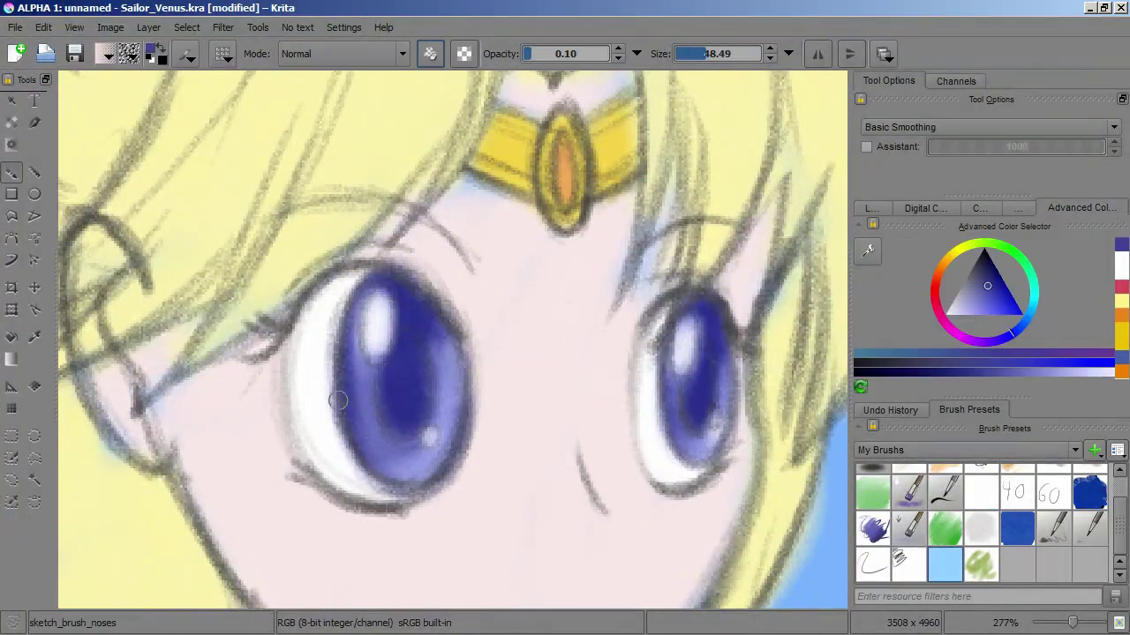
{"action": "scroll", "coordinate": [706, 467], "scroll_direction": "down", "scroll_amount": 4}
{"action": "left_click", "coordinate": [871, 207]}
{"action": "scroll", "coordinate": [628, 456], "scroll_direction": "down", "scroll_amount": 2}
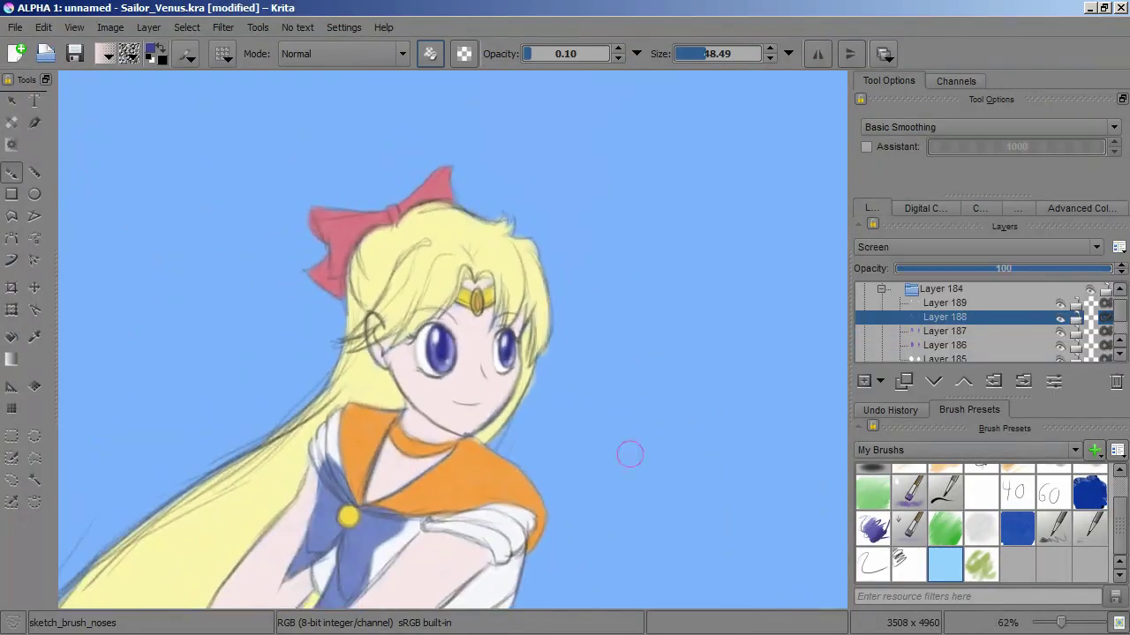
Create a new layer group with a layer above the hair and try Sketch_brush_02 with dark strokes on the bangs
{"action": "scroll", "coordinate": [627, 456], "scroll_direction": "up", "scroll_amount": 2}
{"action": "scroll", "coordinate": [595, 319], "scroll_direction": "down", "scroll_amount": 3}
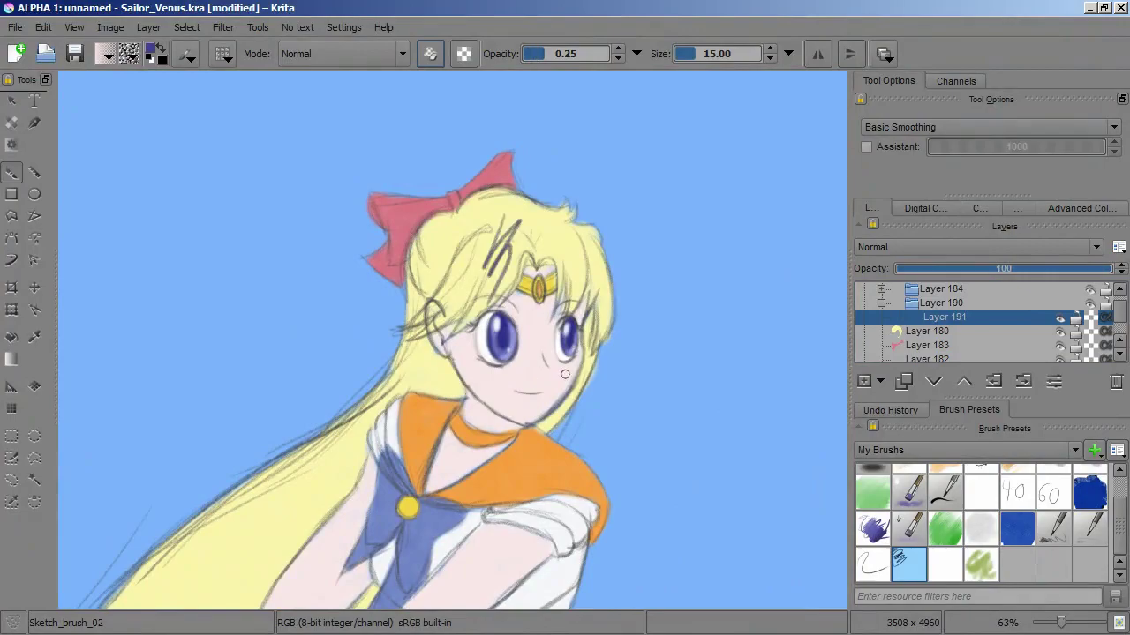
{"action": "scroll", "coordinate": [565, 375], "scroll_direction": "up", "scroll_amount": 5}
{"action": "scroll", "coordinate": [628, 371], "scroll_direction": "down", "scroll_amount": 4}
Sample a golden orange from the tiara area, shade the bangs and the hair behind the neck, and erase the overflow
{"action": "left_click", "coordinate": [628, 371], "text": "ctrl"}
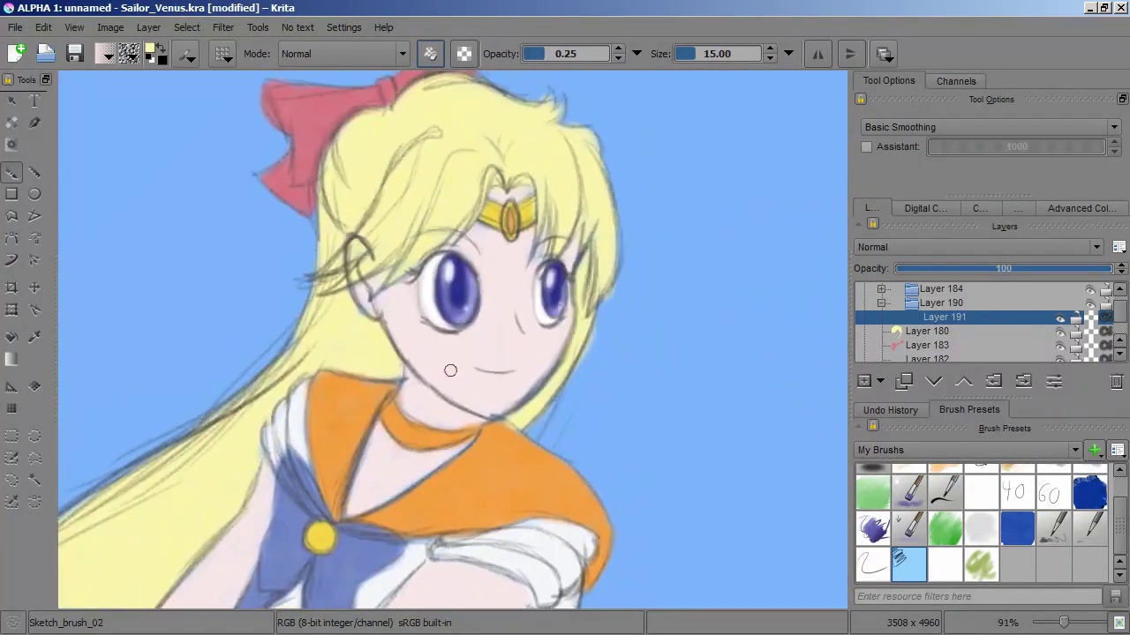
{"action": "left_click", "coordinate": [494, 212], "text": "ctrl"}
{"action": "scroll", "coordinate": [472, 159], "scroll_direction": "up", "scroll_amount": 3}
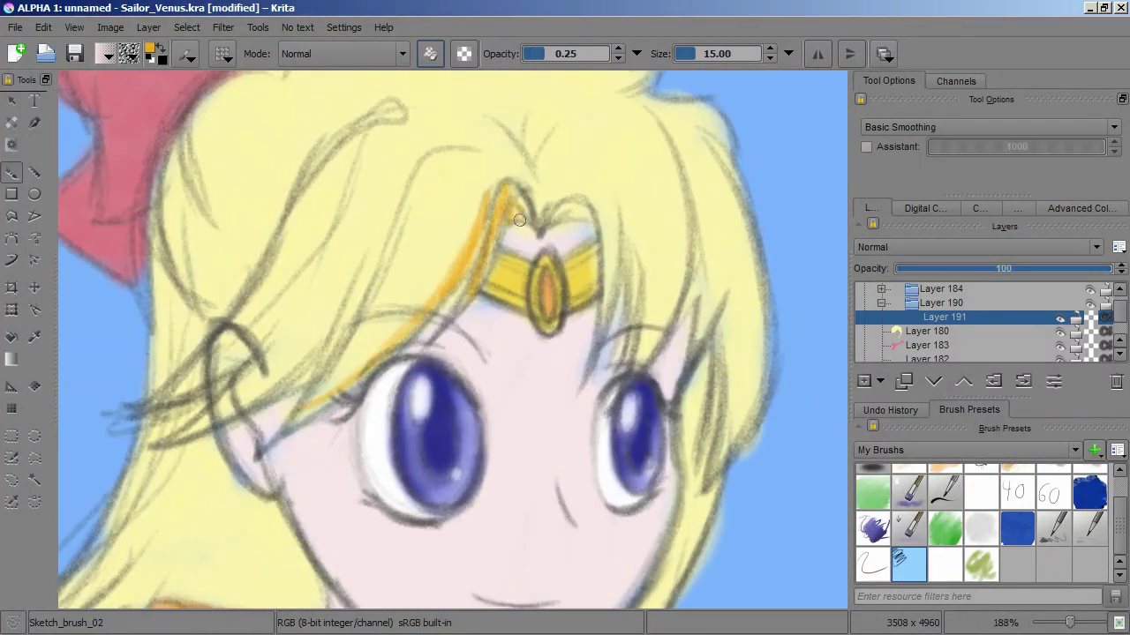
{"action": "left_click_drag", "start_coordinate": [467, 224], "coordinate": [467, 291]}
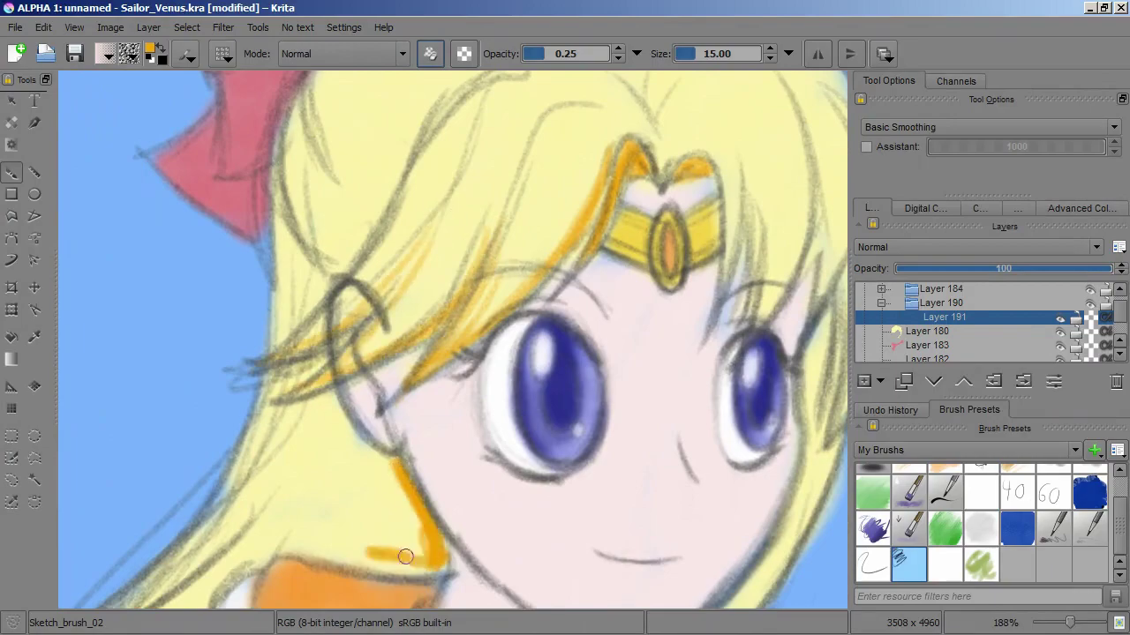
{"action": "left_click_drag", "start_coordinate": [405, 556], "coordinate": [463, 364]}
{"action": "left_click_drag", "start_coordinate": [399, 284], "coordinate": [356, 494]}
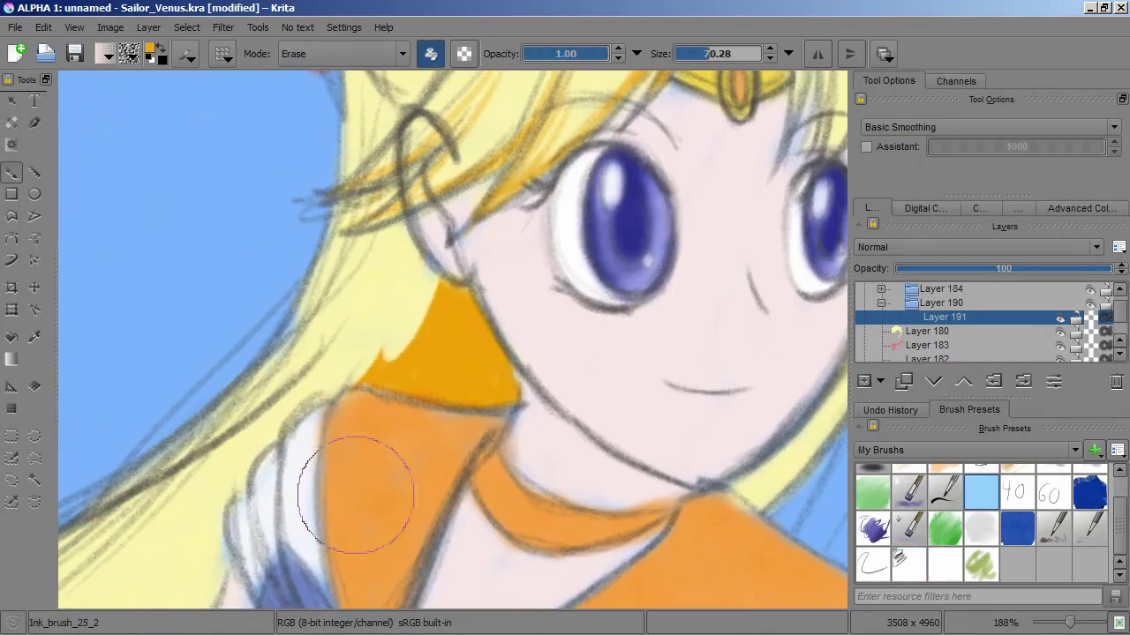
{"action": "mouse_move", "coordinate": [463, 263]}
{"action": "left_mouse_down"}
{"action": "mouse_move", "coordinate": [618, 159]}
{"action": "mouse_move", "coordinate": [618, 264]}
{"action": "left_mouse_up"}
{"action": "left_click_drag", "start_coordinate": [565, 371], "coordinate": [619, 375]}
Shade the locks framing the far cheek and add golden-orange strands along the long hair's lower edge and tip
{"action": "scroll", "coordinate": [699, 214], "scroll_direction": "down", "scroll_amount": 10}
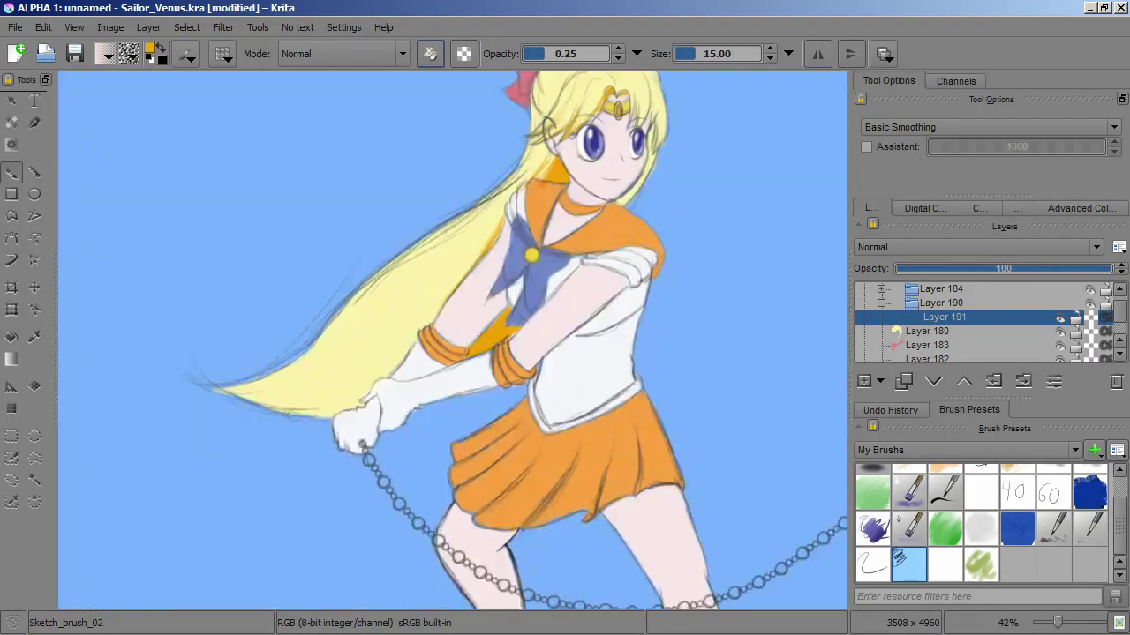
{"action": "scroll", "coordinate": [487, 370], "scroll_direction": "up", "scroll_amount": 8}
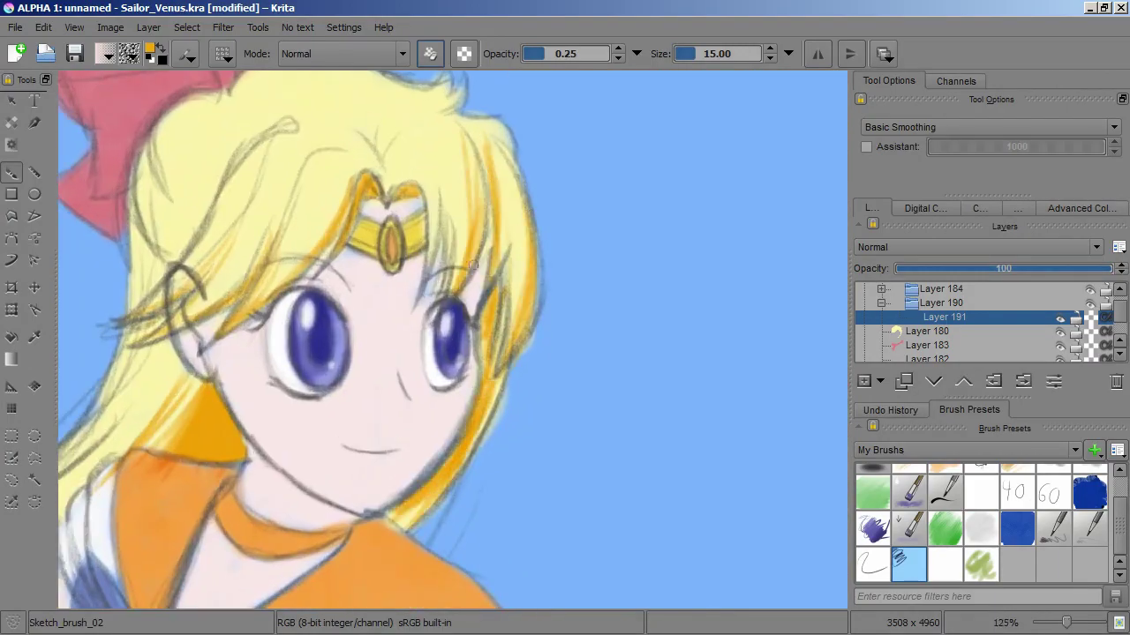
{"action": "scroll", "coordinate": [484, 133], "scroll_direction": "down", "scroll_amount": 6}
{"action": "scroll", "coordinate": [398, 173], "scroll_direction": "up", "scroll_amount": 3}
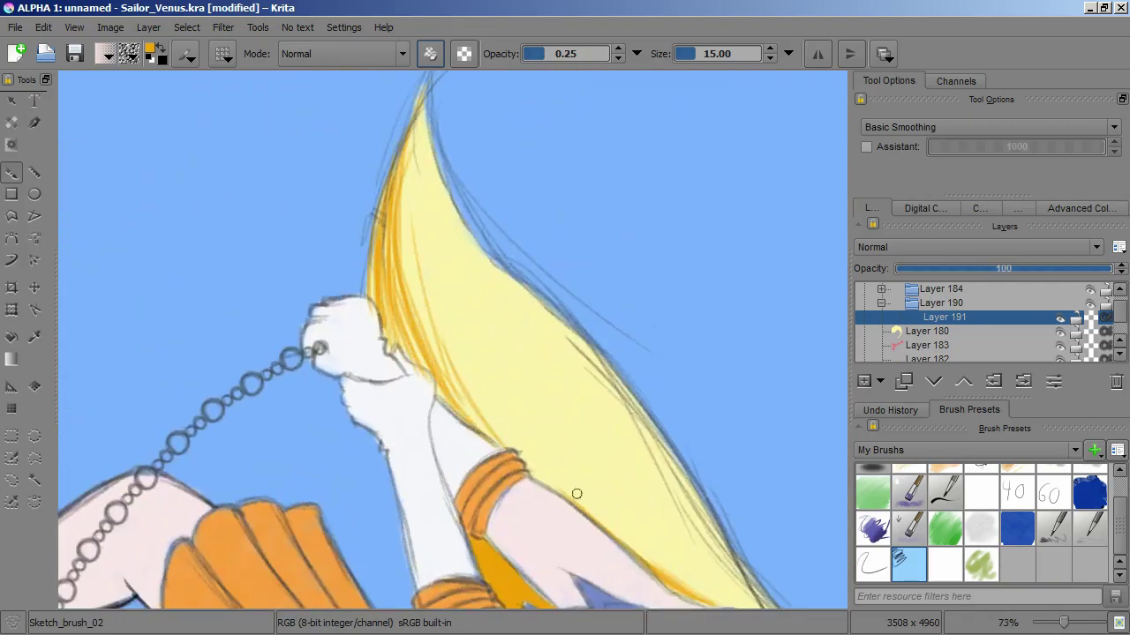
{"action": "scroll", "coordinate": [450, 336], "scroll_direction": "down", "scroll_amount": 5}
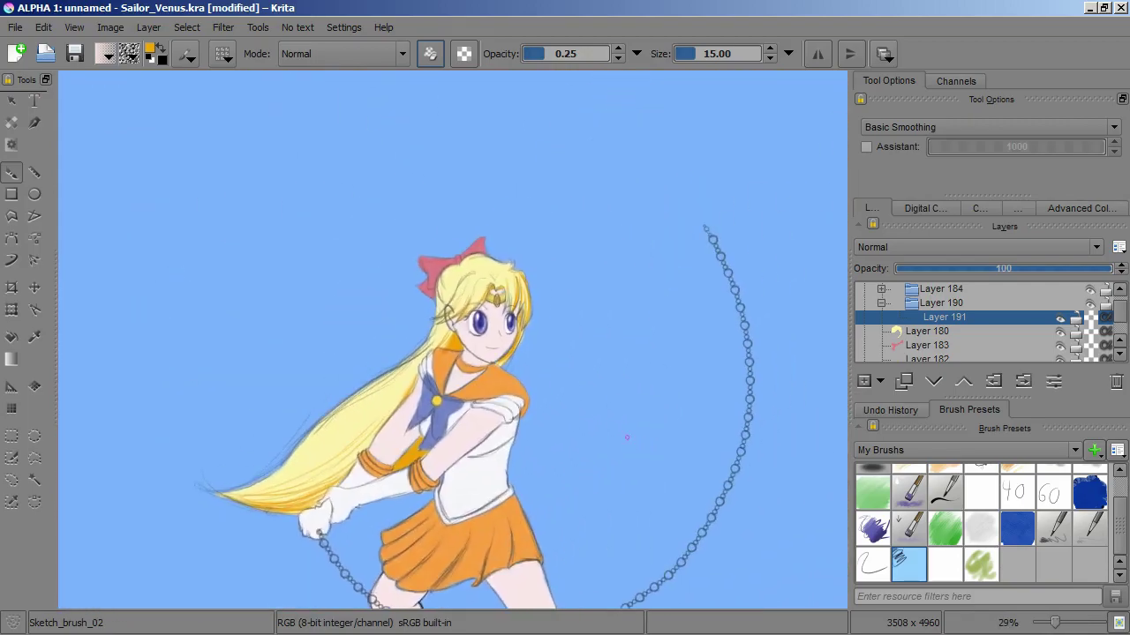
Add golden strands near the temple and ear, and clean up the hair shading with the Ink_brush_25_2 eraser
{"action": "scroll", "coordinate": [290, 271], "scroll_direction": "up", "scroll_amount": 7}
{"action": "scroll", "coordinate": [373, 319], "scroll_direction": "down", "scroll_amount": 6}
{"action": "key", "text": "/"}
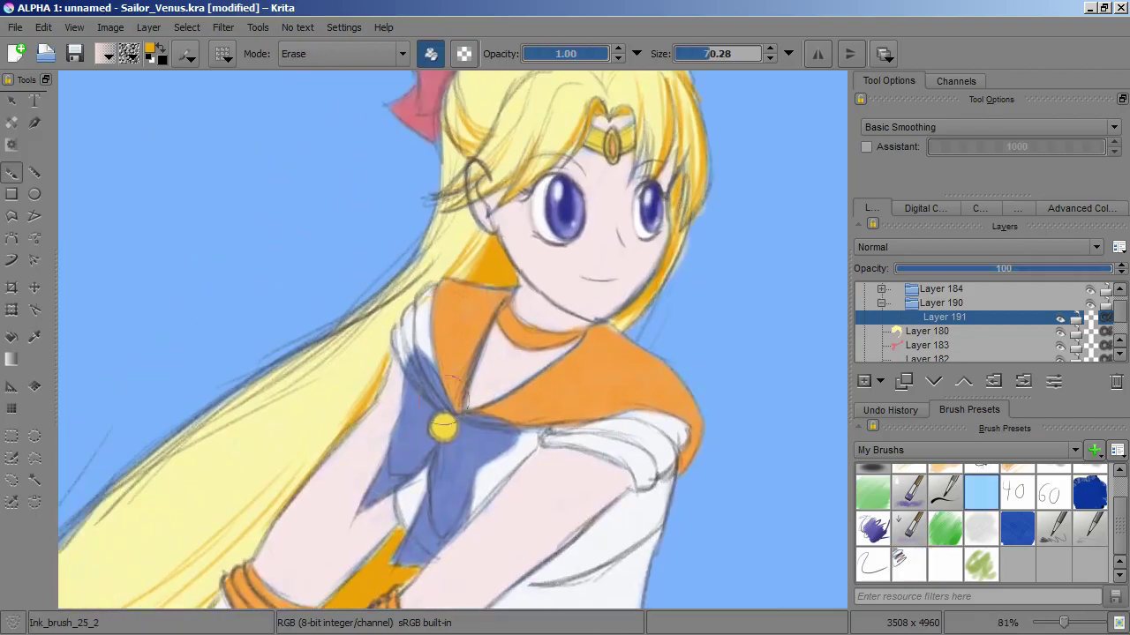
{"action": "scroll", "coordinate": [450, 286], "scroll_direction": "up", "scroll_amount": 4}
{"action": "key", "text": "/"}
{"action": "scroll", "coordinate": [461, 406], "scroll_direction": "down", "scroll_amount": 5}
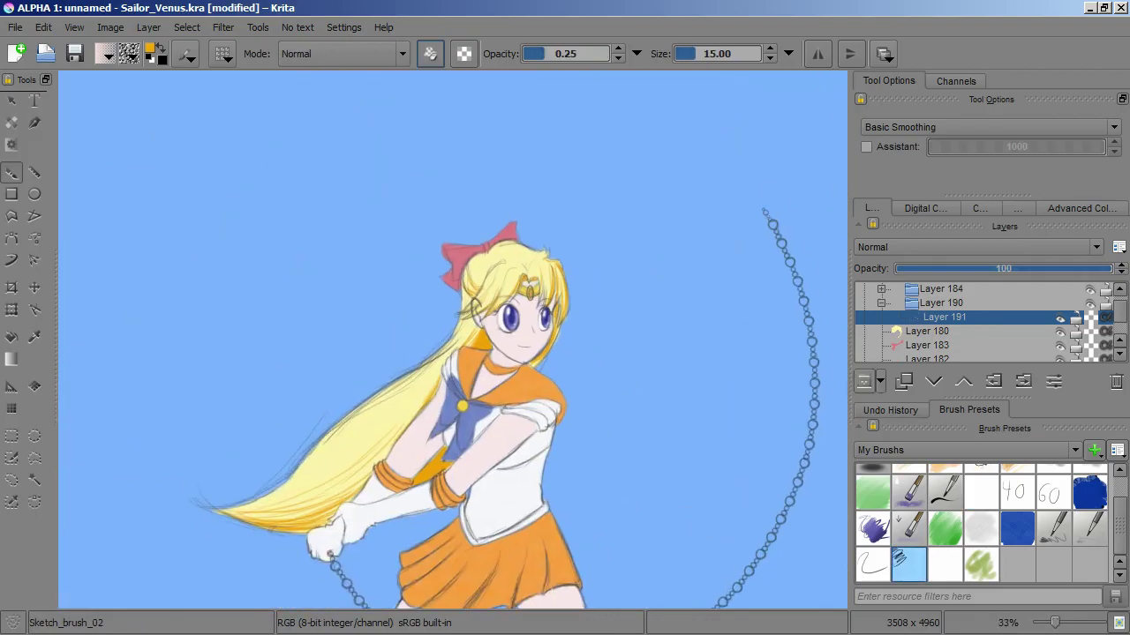
Add a new layer above the hair shading and shade the sailor collar and choker in red-orange
{"action": "key", "text": "Insert"}
{"action": "scroll", "coordinate": [508, 388], "scroll_direction": "up", "scroll_amount": 5}
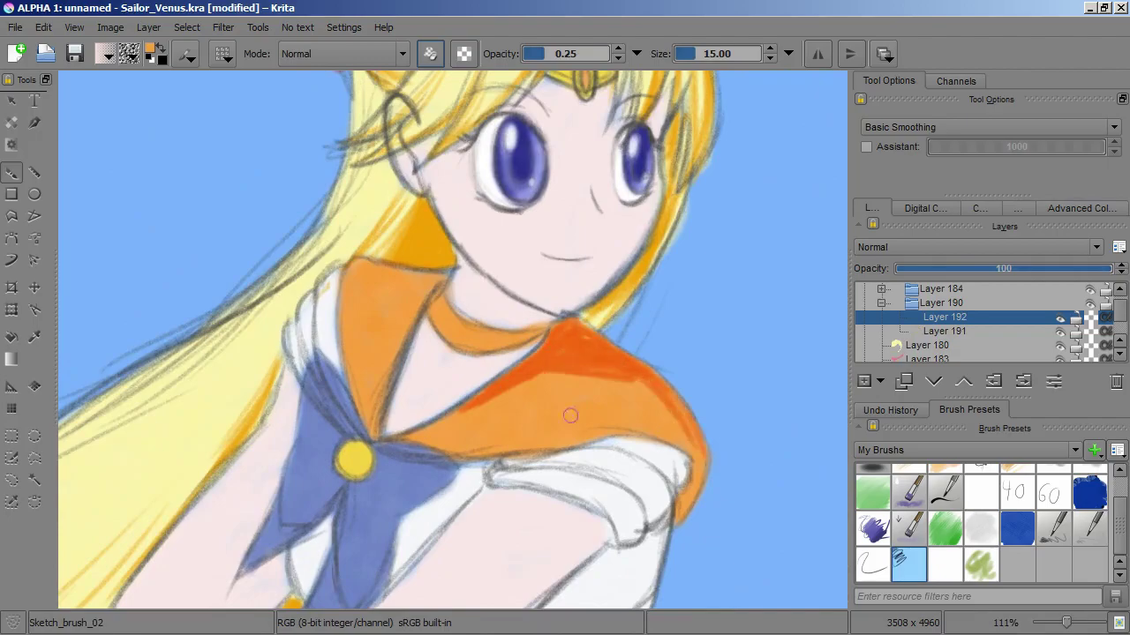
{"action": "scroll", "coordinate": [610, 446], "scroll_direction": "up", "scroll_amount": 4}
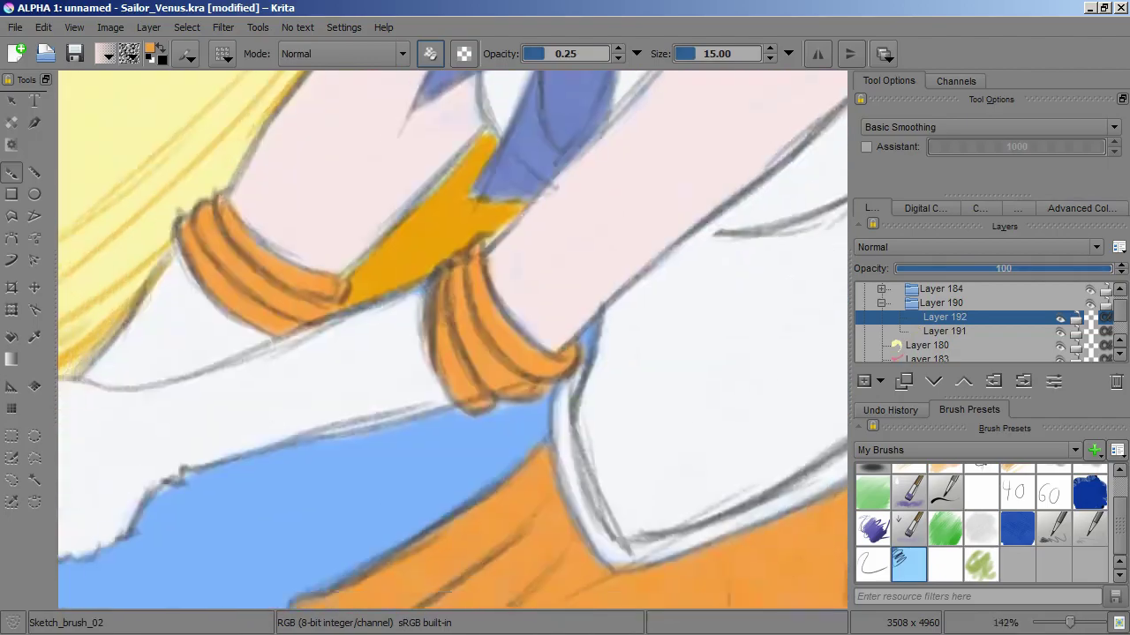
Shade the folds and lower edges of both orange glove cuffs in red-orange
{"action": "scroll", "coordinate": [469, 330], "scroll_direction": "up", "scroll_amount": 3}
{"action": "scroll", "coordinate": [558, 340], "scroll_direction": "down", "scroll_amount": 2}
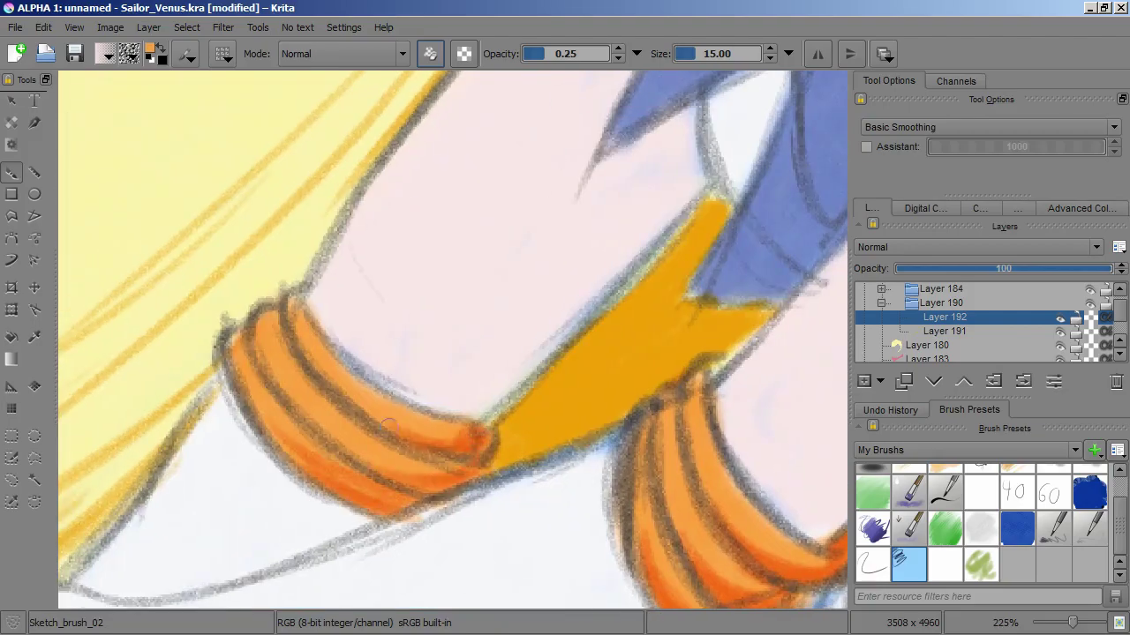
{"action": "scroll", "coordinate": [380, 450], "scroll_direction": "down", "scroll_amount": 3}
{"action": "scroll", "coordinate": [671, 221], "scroll_direction": "up", "scroll_amount": 3}
Shade the skirt's pleats, hem, outer side and the area below the waistband in red-orange, undoing a stray stroke
{"action": "left_click_drag", "start_coordinate": [675, 278], "coordinate": [784, 495]}
{"action": "scroll", "coordinate": [731, 276], "scroll_direction": "down", "scroll_amount": 2}
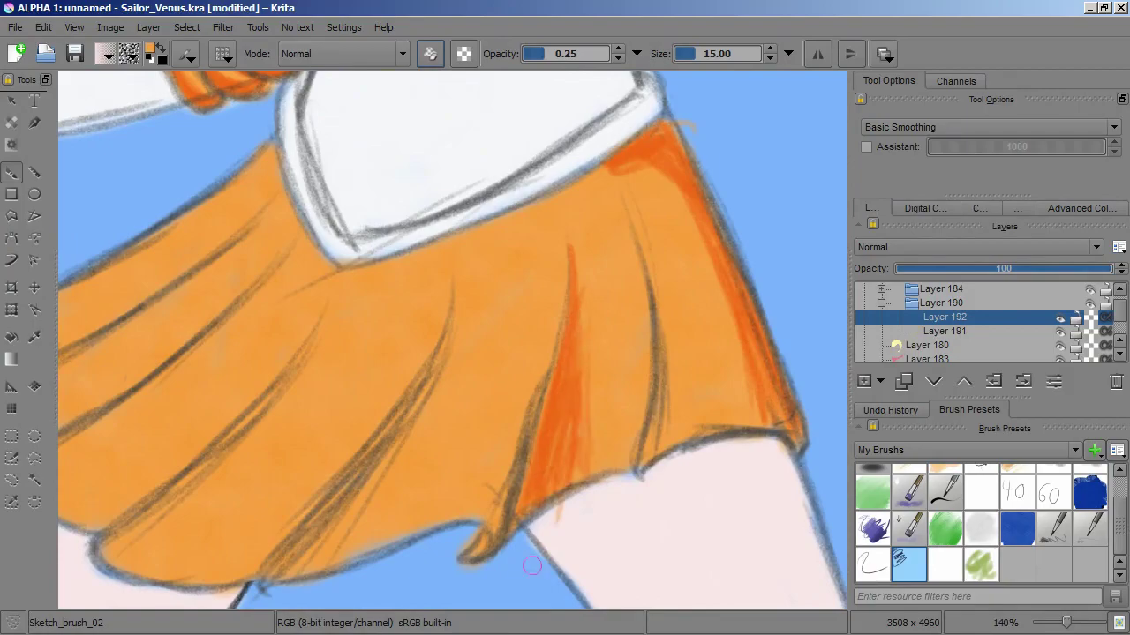
{"action": "key", "text": "ctrl+z"}
{"action": "left_click_drag", "start_coordinate": [582, 458], "coordinate": [732, 405]}
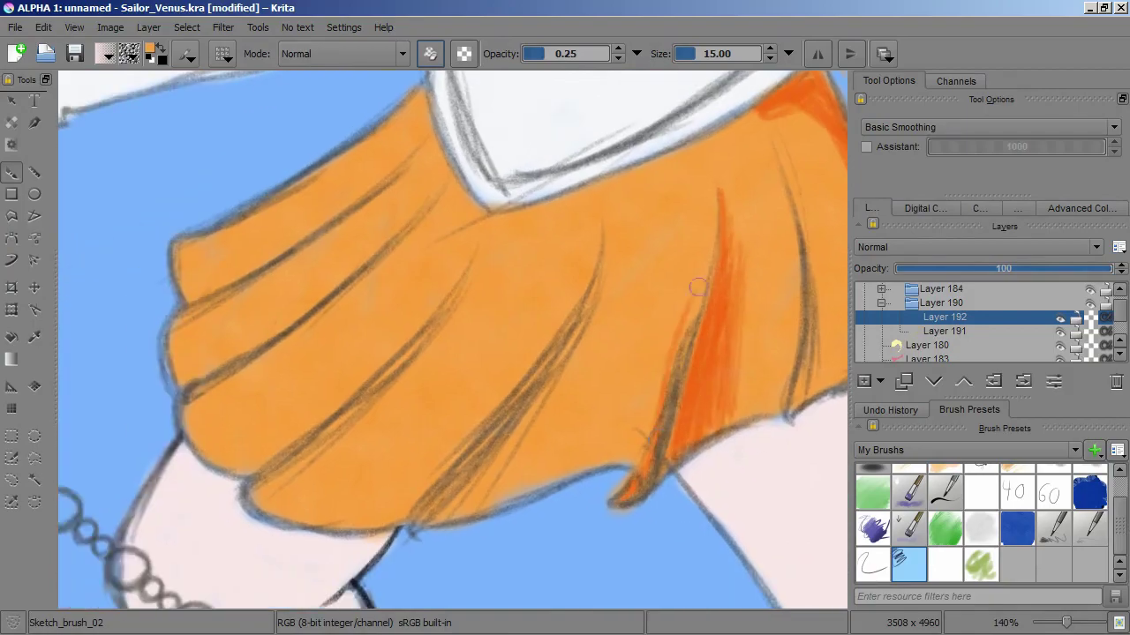
{"action": "scroll", "coordinate": [452, 340], "scroll_direction": "up", "scroll_amount": 4}
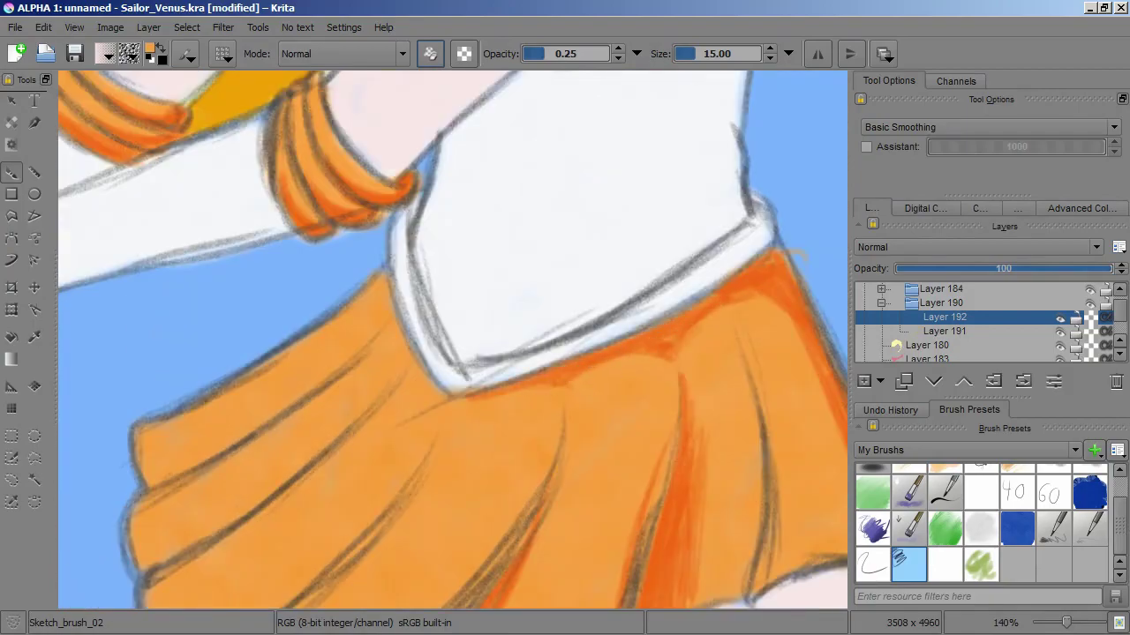
{"action": "scroll", "coordinate": [550, 403], "scroll_direction": "down", "scroll_amount": 6}
{"action": "scroll", "coordinate": [302, 425], "scroll_direction": "up", "scroll_amount": 1}
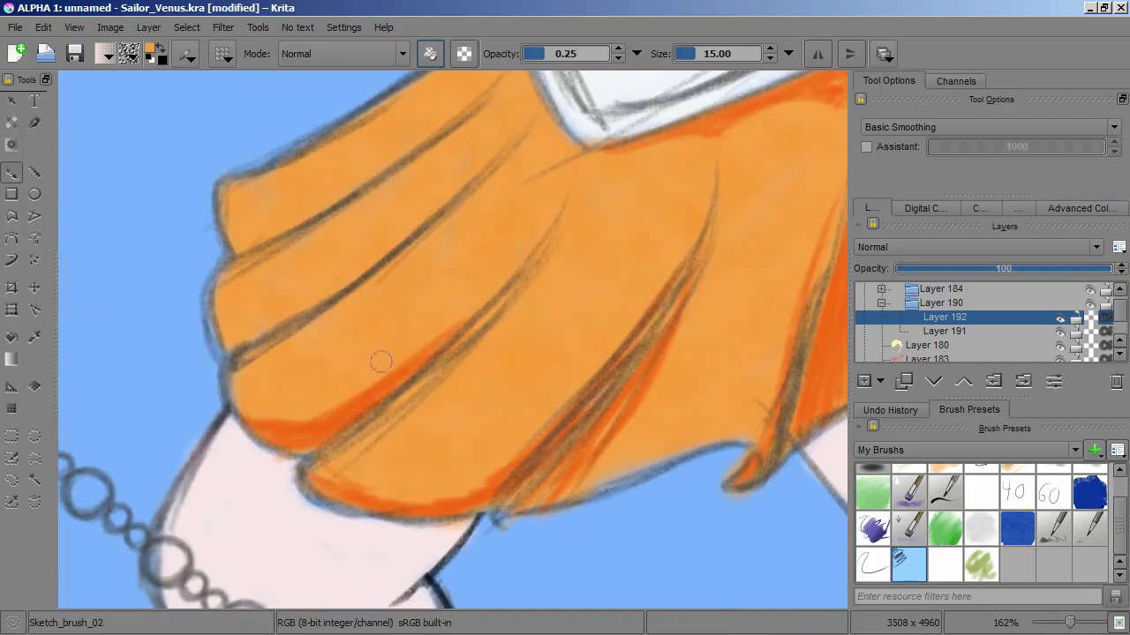
{"action": "scroll", "coordinate": [608, 353], "scroll_direction": "down", "scroll_amount": 5}
{"action": "scroll", "coordinate": [607, 353], "scroll_direction": "up", "scroll_amount": 3}
Add a new layer and try a pale violet palette colour as shadow on the puffed sleeve
{"action": "key", "text": "Insert"}
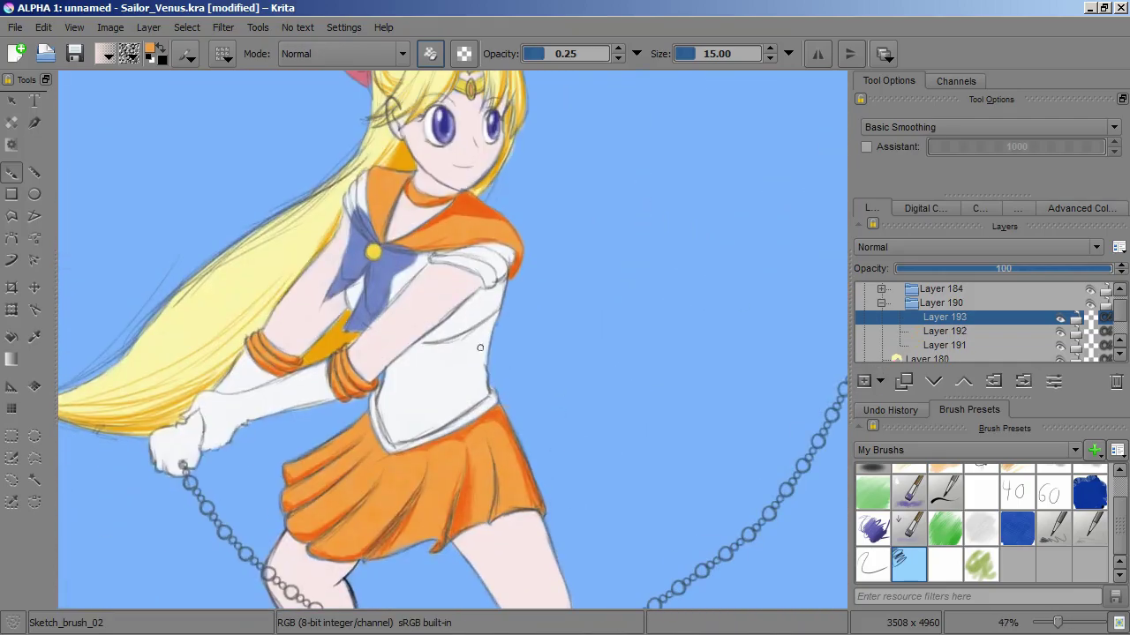
{"action": "scroll", "coordinate": [607, 353], "scroll_direction": "up", "scroll_amount": 3}
{"action": "left_click", "coordinate": [1017, 208]}
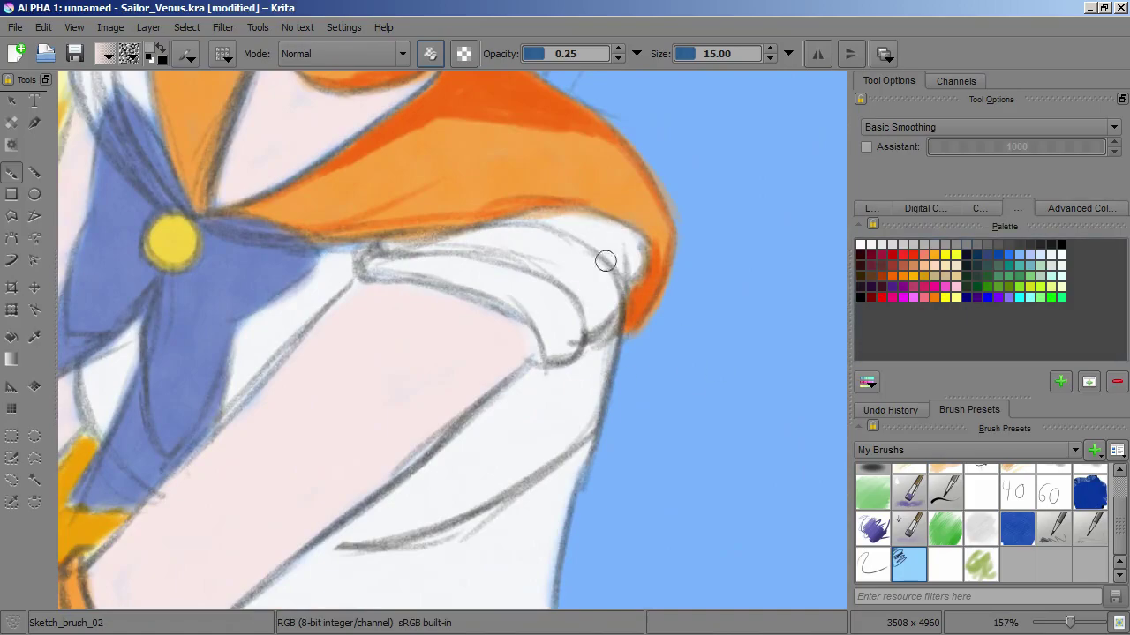
{"action": "left_click", "coordinate": [1030, 266]}
{"action": "mouse_move", "coordinate": [593, 256]}
{"action": "left_mouse_down"}
{"action": "mouse_move", "coordinate": [587, 305]}
{"action": "mouse_move", "coordinate": [600, 327]}
{"action": "left_mouse_up"}
{"action": "left_click", "coordinate": [925, 209]}
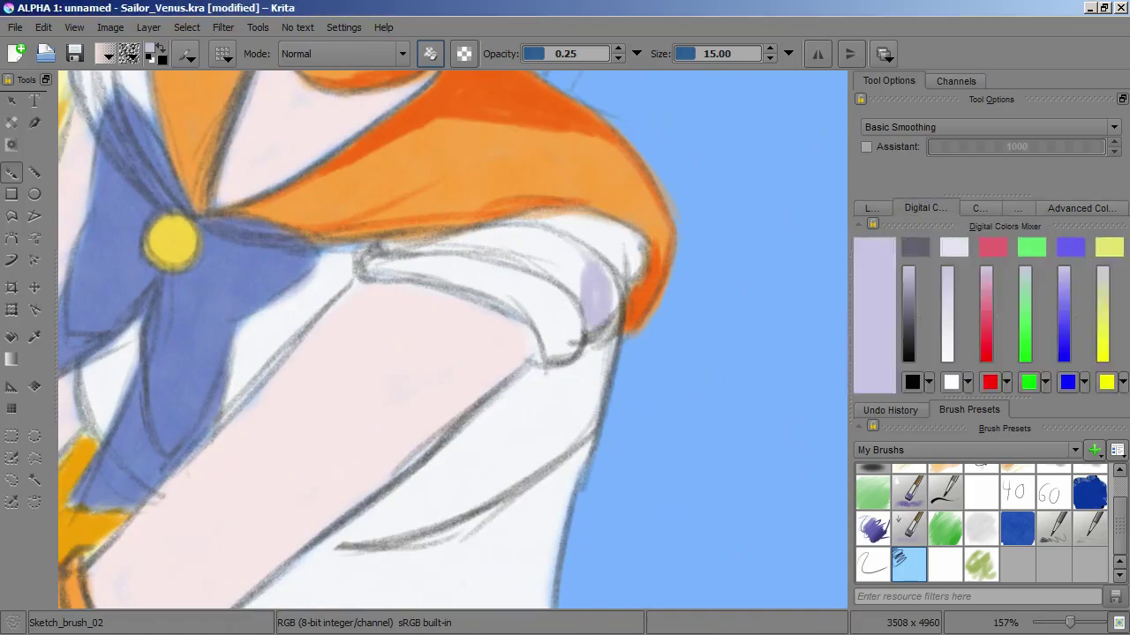
Undo the last violet sleeve strokes and adjust the shadow colour to hue 217, saturation 34 and lightness 83
{"action": "left_click", "coordinate": [1081, 208]}
{"action": "key", "text": "ctrl+z"}
{"action": "key", "text": "ctrl+z"}
{"action": "left_click", "coordinate": [980, 208]}
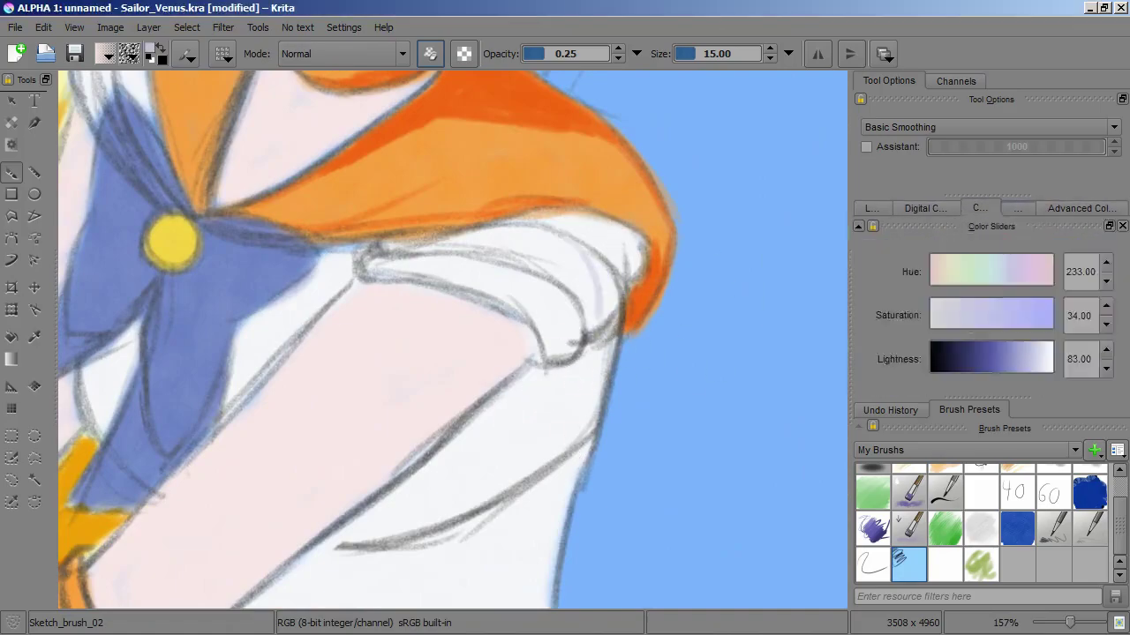
{"action": "left_click", "coordinate": [1081, 208]}
{"action": "scroll", "coordinate": [758, 298], "scroll_direction": "up", "scroll_amount": 2}
{"action": "left_click", "coordinate": [925, 209]}
{"action": "left_click", "coordinate": [980, 209]}
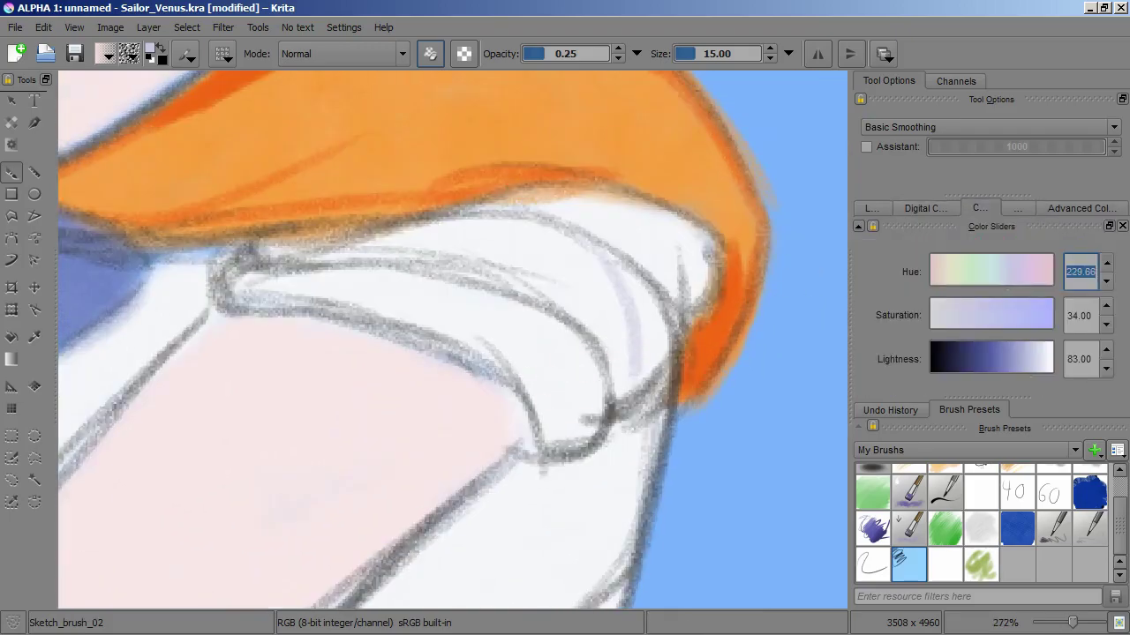
Shade the folds of the near puffed sleeve and the blouse directly beneath it in pale blue-grey
{"action": "mouse_move", "coordinate": [668, 367]}
{"action": "left_mouse_down"}
{"action": "mouse_move", "coordinate": [632, 294]}
{"action": "mouse_move", "coordinate": [530, 442]}
{"action": "left_mouse_up"}
{"action": "left_click_drag", "start_coordinate": [397, 318], "coordinate": [436, 225]}
{"action": "left_click_drag", "start_coordinate": [494, 291], "coordinate": [706, 194]}
{"action": "mouse_move", "coordinate": [628, 473]}
{"action": "left_mouse_down"}
{"action": "mouse_move", "coordinate": [601, 323]}
{"action": "mouse_move", "coordinate": [529, 442]}
{"action": "left_mouse_up"}
{"action": "left_click_drag", "start_coordinate": [618, 282], "coordinate": [303, 479]}
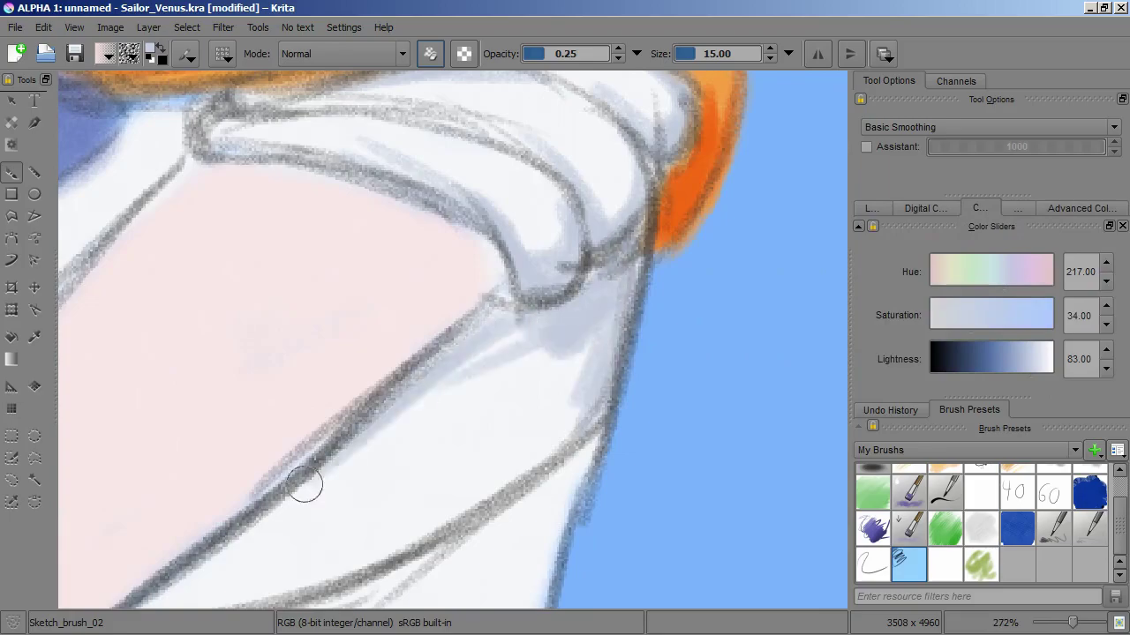
Extend the blue-grey shadow along the blouse's outer side, beneath the arm and around the chest fold
{"action": "left_click_drag", "start_coordinate": [397, 420], "coordinate": [832, 172]}
{"action": "left_click_drag", "start_coordinate": [618, 291], "coordinate": [579, 454]}
{"action": "left_click_drag", "start_coordinate": [441, 565], "coordinate": [653, 247]}
{"action": "mouse_move", "coordinate": [530, 423]}
{"action": "left_mouse_down"}
{"action": "mouse_move", "coordinate": [587, 306]}
{"action": "mouse_move", "coordinate": [575, 383]}
{"action": "mouse_move", "coordinate": [224, 489]}
{"action": "left_mouse_up"}
Shade the white blouse beside the blue bow and the folds of the far sleeve in blue-grey
{"action": "scroll", "coordinate": [225, 489], "scroll_direction": "down", "scroll_amount": 5}
{"action": "scroll", "coordinate": [595, 292], "scroll_direction": "up", "scroll_amount": 5}
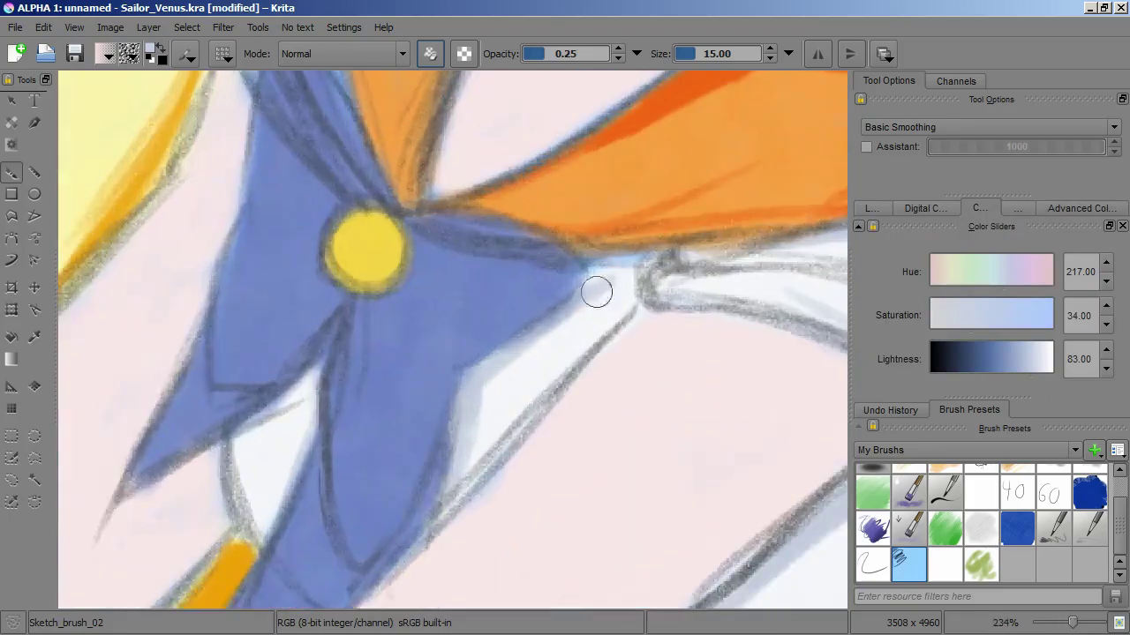
{"action": "scroll", "coordinate": [431, 331], "scroll_direction": "up", "scroll_amount": 1}
{"action": "scroll", "coordinate": [432, 331], "scroll_direction": "down", "scroll_amount": 4}
{"action": "scroll", "coordinate": [593, 421], "scroll_direction": "up", "scroll_amount": 5}
{"action": "left_click_drag", "start_coordinate": [594, 421], "coordinate": [556, 185]}
{"action": "left_click_drag", "start_coordinate": [529, 371], "coordinate": [516, 225]}
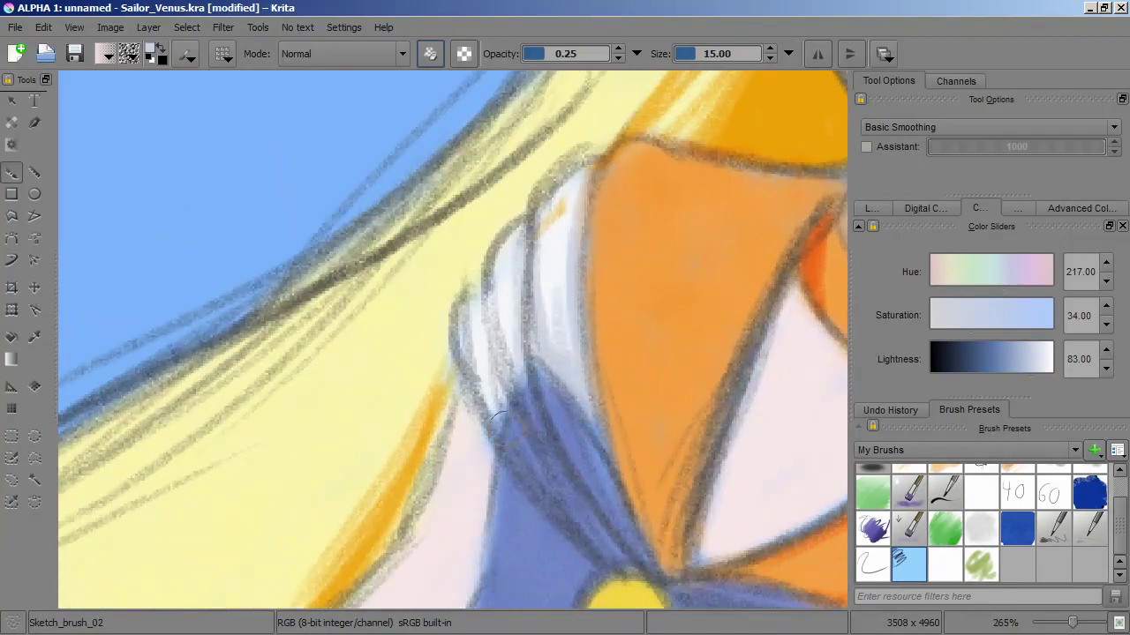
Shade the bodice under the arm and the white waistband in blue-grey, trimming the torso shadow with the eraser
{"action": "scroll", "coordinate": [530, 354], "scroll_direction": "down", "scroll_amount": 3}
{"action": "scroll", "coordinate": [429, 308], "scroll_direction": "up", "scroll_amount": 2}
{"action": "mouse_move", "coordinate": [457, 278]}
{"action": "left_mouse_down"}
{"action": "mouse_move", "coordinate": [344, 446]}
{"action": "mouse_move", "coordinate": [353, 432]}
{"action": "left_mouse_up"}
{"action": "scroll", "coordinate": [415, 361], "scroll_direction": "up", "scroll_amount": 1}
{"action": "mouse_move", "coordinate": [441, 317]}
{"action": "left_mouse_down"}
{"action": "mouse_move", "coordinate": [388, 404]}
{"action": "mouse_move", "coordinate": [495, 309]}
{"action": "mouse_move", "coordinate": [429, 353]}
{"action": "left_mouse_up"}
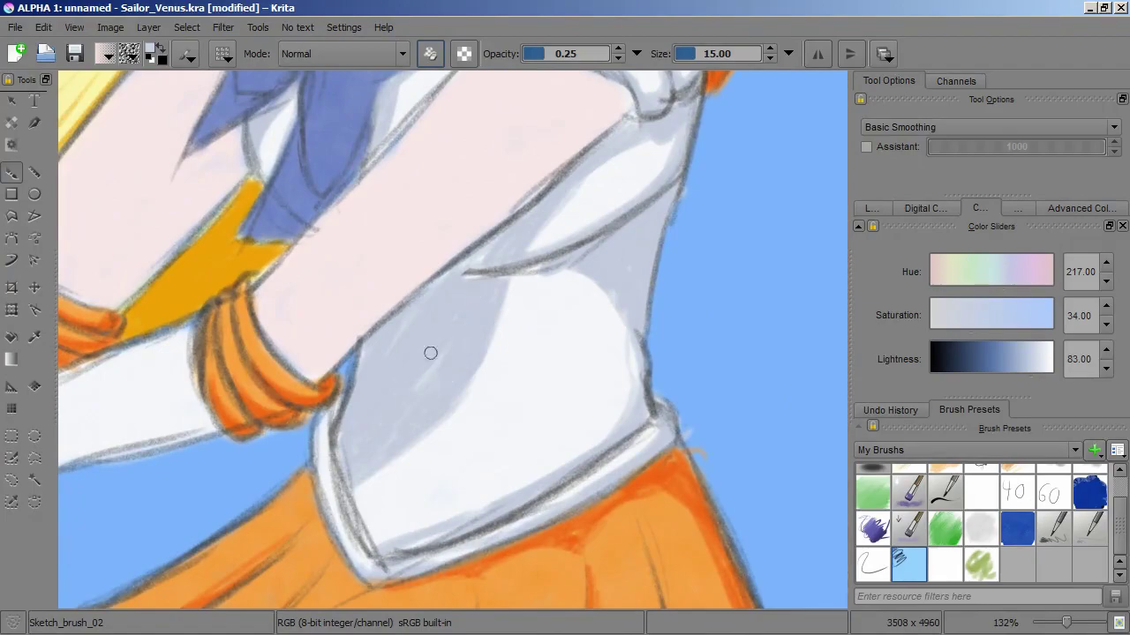
{"action": "key", "text": "slash"}
{"action": "key", "text": "slash"}
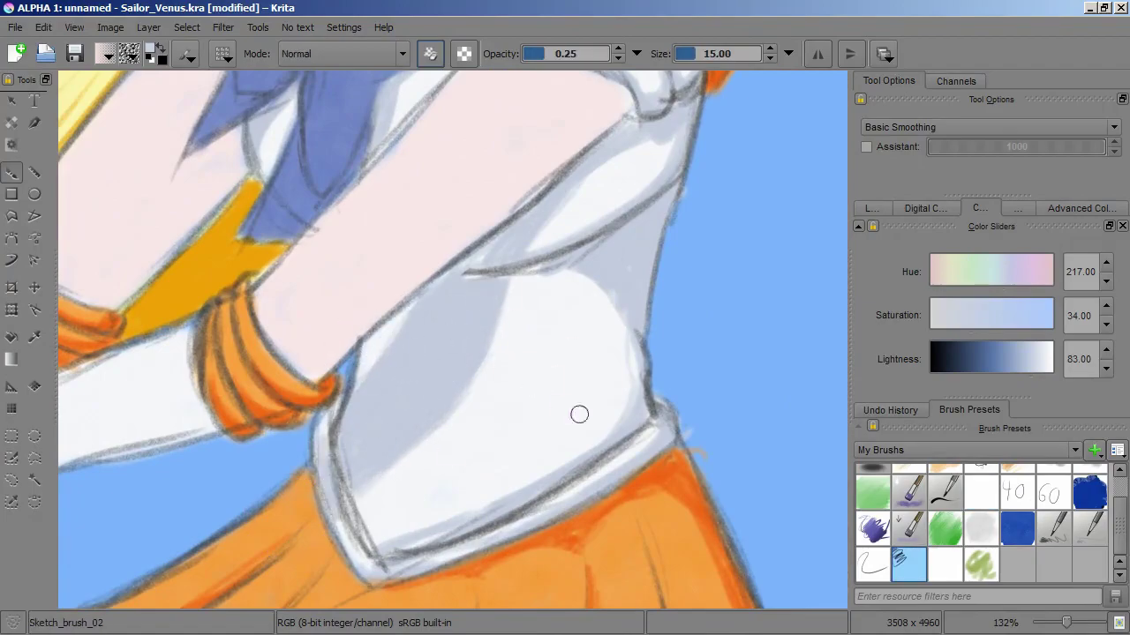
Shade the white gloves in blue-grey at the wrist creases, between the fingers and below the far cuff
{"action": "scroll", "coordinate": [579, 414], "scroll_direction": "up", "scroll_amount": 2}
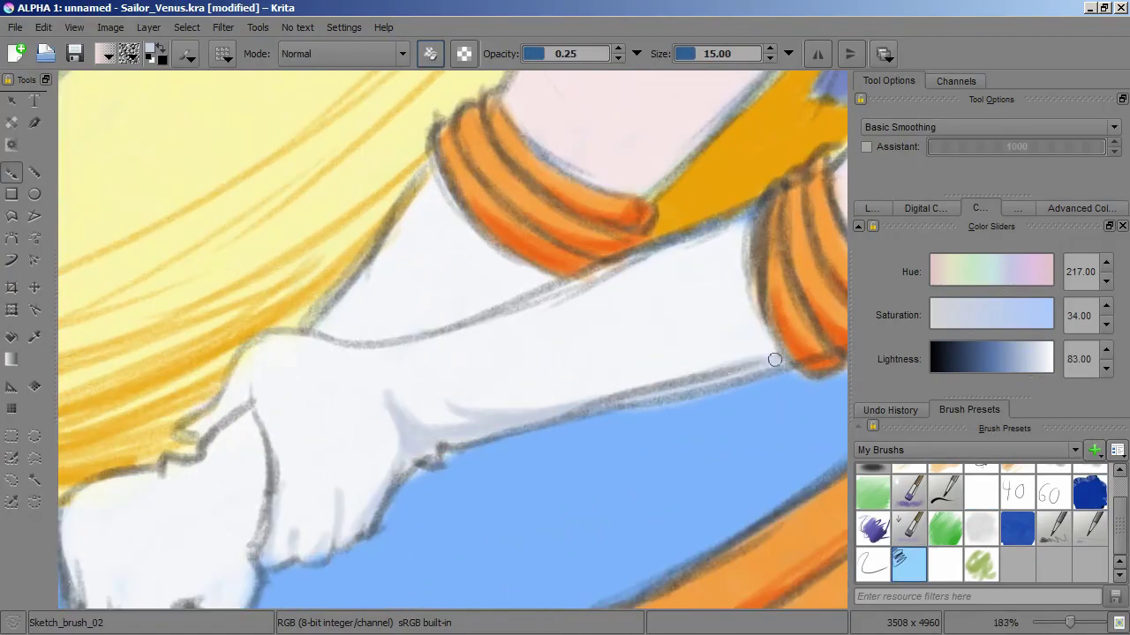
{"action": "scroll", "coordinate": [587, 365], "scroll_direction": "up", "scroll_amount": 2}
{"action": "scroll", "coordinate": [655, 360], "scroll_direction": "down", "scroll_amount": 5}
{"action": "left_click_drag", "start_coordinate": [389, 309], "coordinate": [346, 449]}
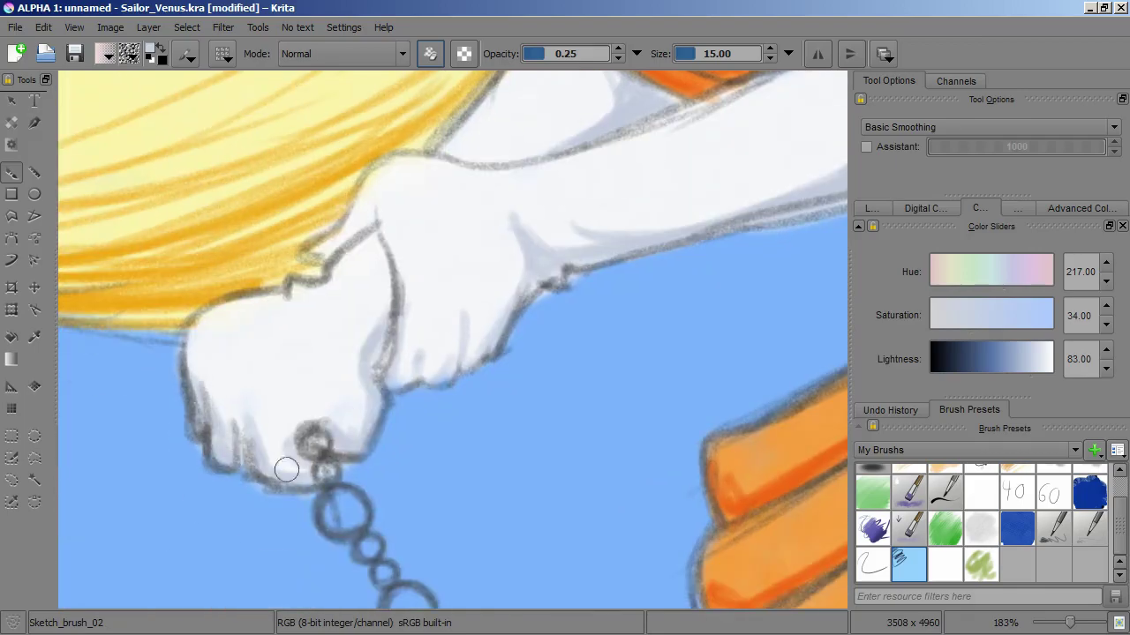
{"action": "scroll", "coordinate": [655, 371], "scroll_direction": "down", "scroll_amount": 5}
{"action": "scroll", "coordinate": [656, 383], "scroll_direction": "up", "scroll_amount": 2}
Add a new layer above the white-clothing shadows and shade the skin of both arms in soft pink
{"action": "left_click", "coordinate": [871, 209]}
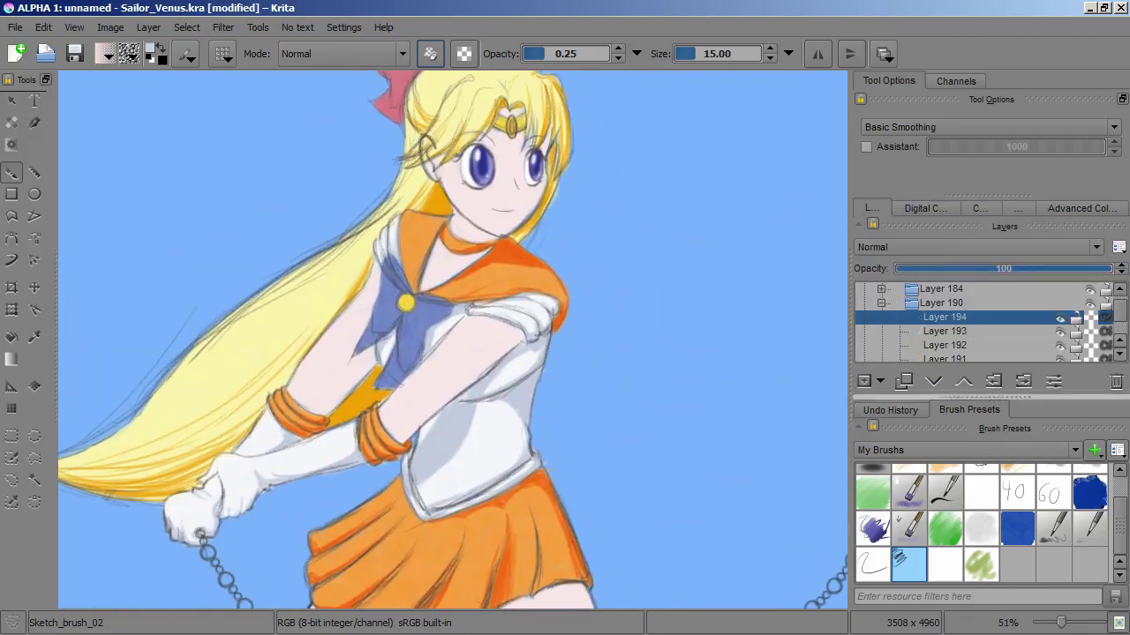
{"action": "scroll", "coordinate": [592, 331], "scroll_direction": "up", "scroll_amount": 3}
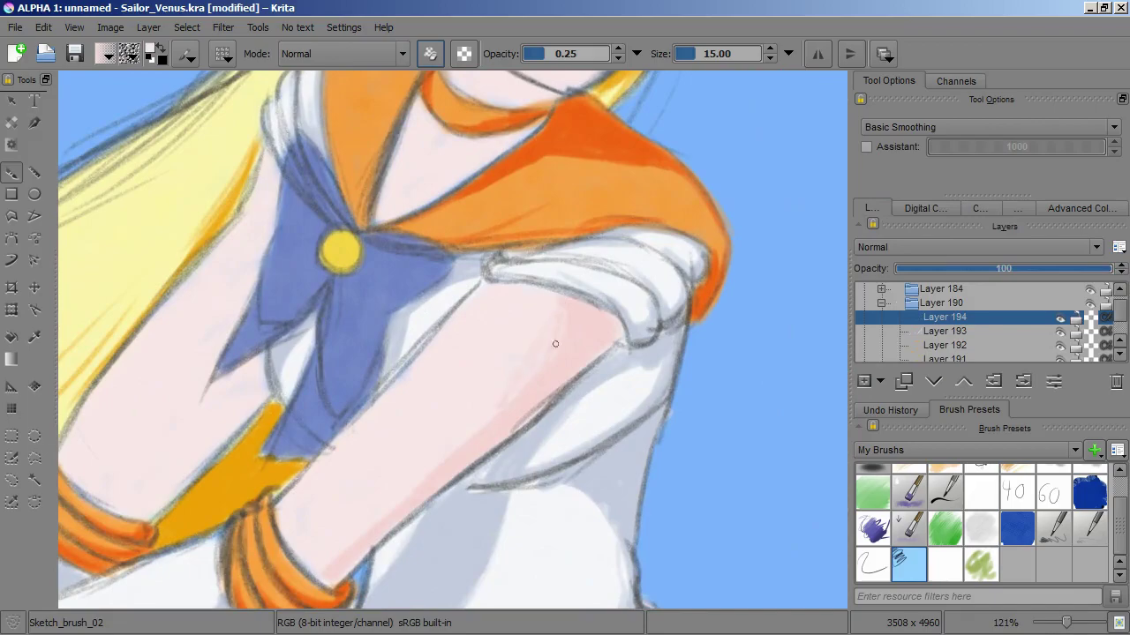
{"action": "scroll", "coordinate": [555, 343], "scroll_direction": "up", "scroll_amount": 2}
{"action": "scroll", "coordinate": [298, 504], "scroll_direction": "up", "scroll_amount": 3}
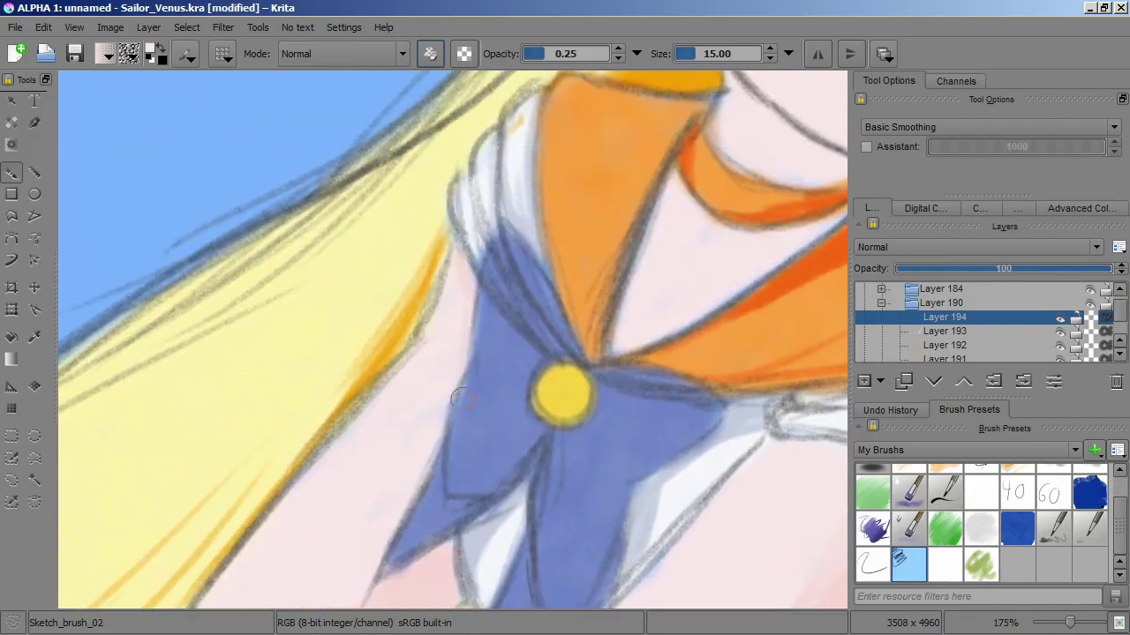
Shade the skin of both legs in soft pink below the skirt hem, along the outer calf and behind the bent knee
{"action": "scroll", "coordinate": [441, 353], "scroll_direction": "down", "scroll_amount": 3}
{"action": "scroll", "coordinate": [385, 466], "scroll_direction": "down", "scroll_amount": 4}
{"action": "scroll", "coordinate": [472, 377], "scroll_direction": "up", "scroll_amount": 3}
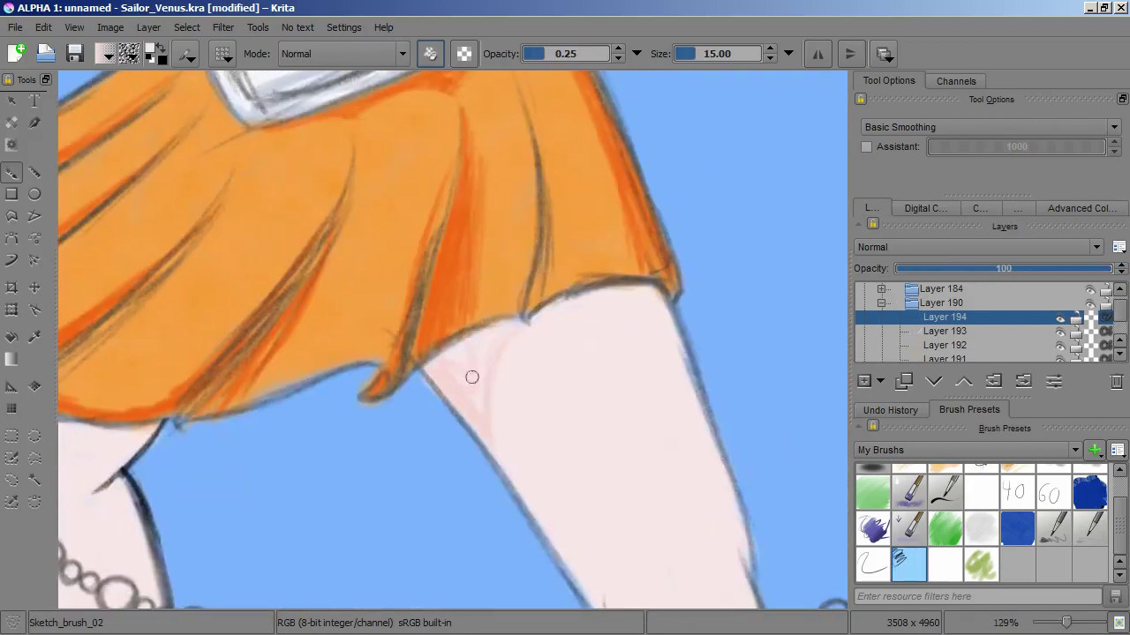
{"action": "scroll", "coordinate": [571, 389], "scroll_direction": "down", "scroll_amount": 10}
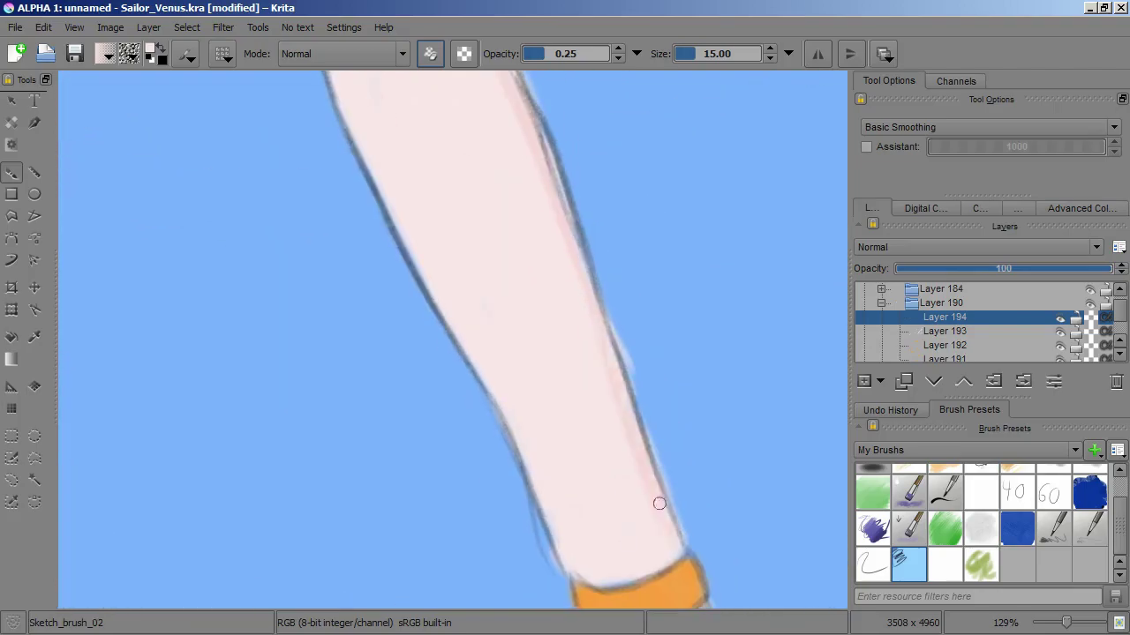
{"action": "scroll", "coordinate": [522, 391], "scroll_direction": "up", "scroll_amount": 8}
{"action": "scroll", "coordinate": [522, 391], "scroll_direction": "down", "scroll_amount": 10}
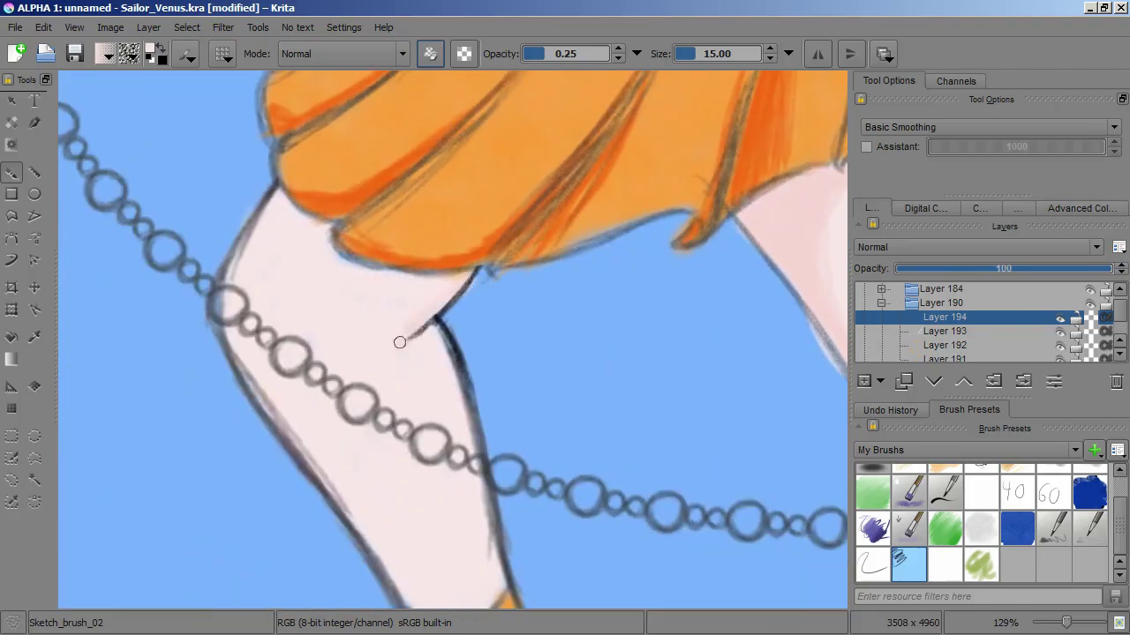
{"action": "scroll", "coordinate": [502, 291], "scroll_direction": "down", "scroll_amount": 6}
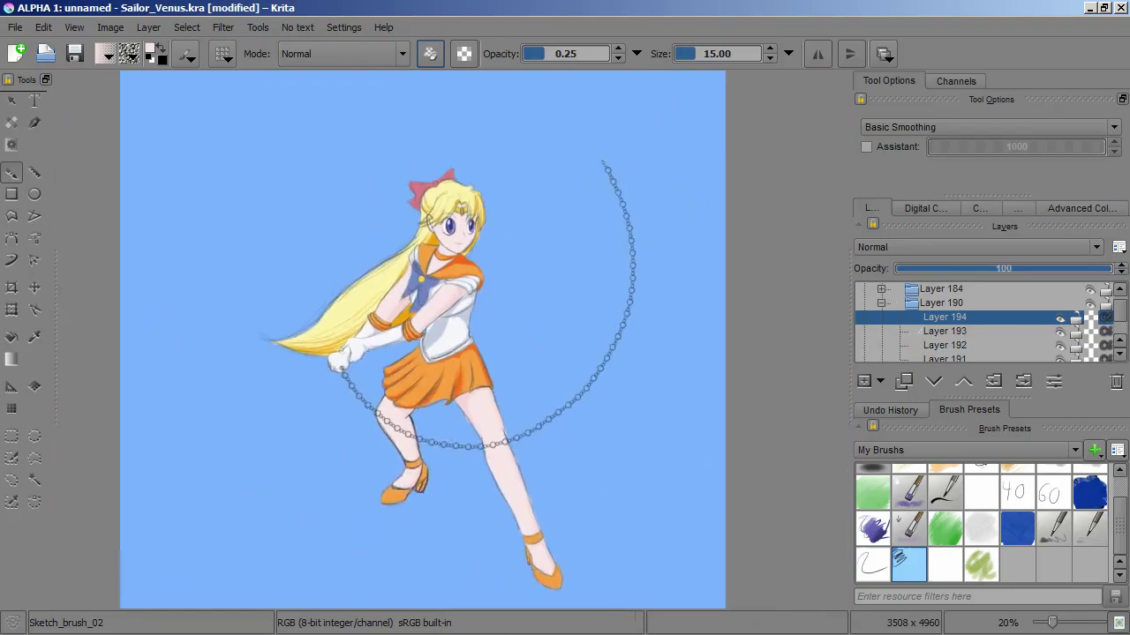
Shade the face in soft pink beside the nose, along the far cheek and jaw, and under the hair fringe
{"action": "scroll", "coordinate": [591, 351], "scroll_direction": "up", "scroll_amount": 8}
{"action": "scroll", "coordinate": [587, 349], "scroll_direction": "up", "scroll_amount": 5}
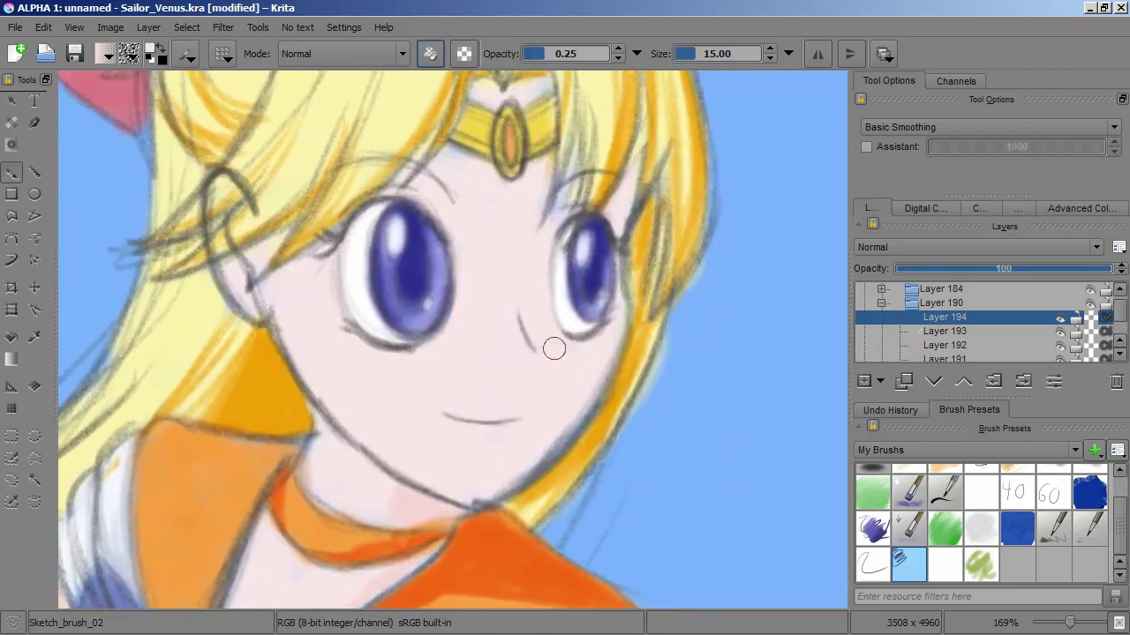
{"action": "scroll", "coordinate": [584, 484], "scroll_direction": "down", "scroll_amount": 3}
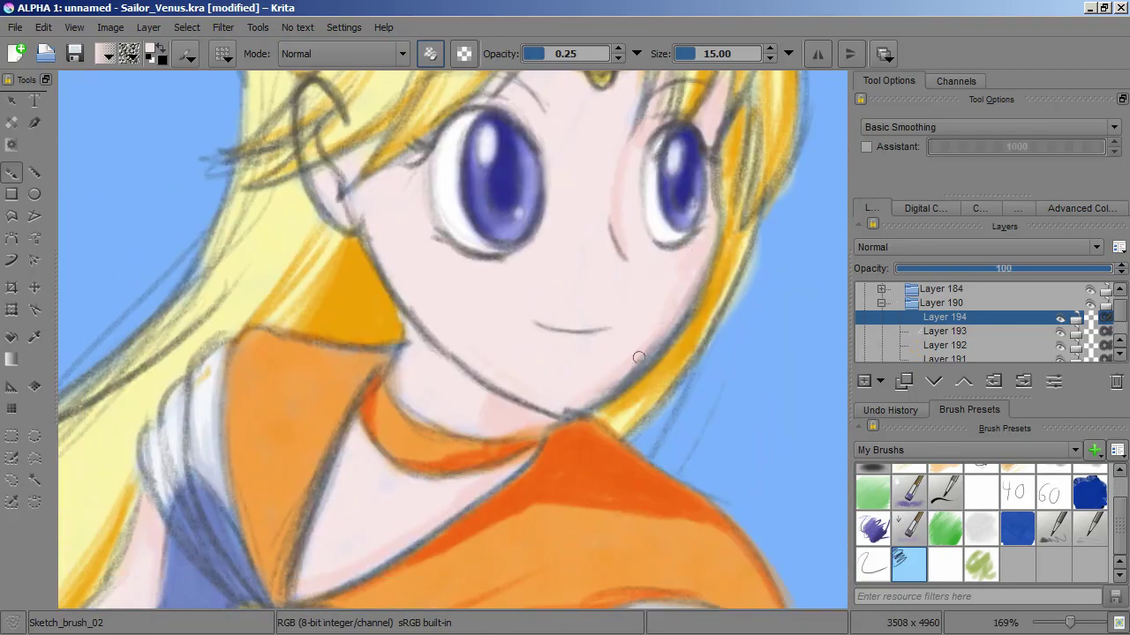
{"action": "scroll", "coordinate": [584, 484], "scroll_direction": "up", "scroll_amount": 3}
{"action": "scroll", "coordinate": [584, 484], "scroll_direction": "left", "scroll_amount": 2}
{"action": "scroll", "coordinate": [600, 354], "scroll_direction": "down", "scroll_amount": 1}
{"action": "scroll", "coordinate": [599, 355], "scroll_direction": "right", "scroll_amount": 3}
Add a new layer in Multiply mode and deepen the pink shadows on the near arm below the sleeve and along its underside
{"action": "key", "text": "Insert"}
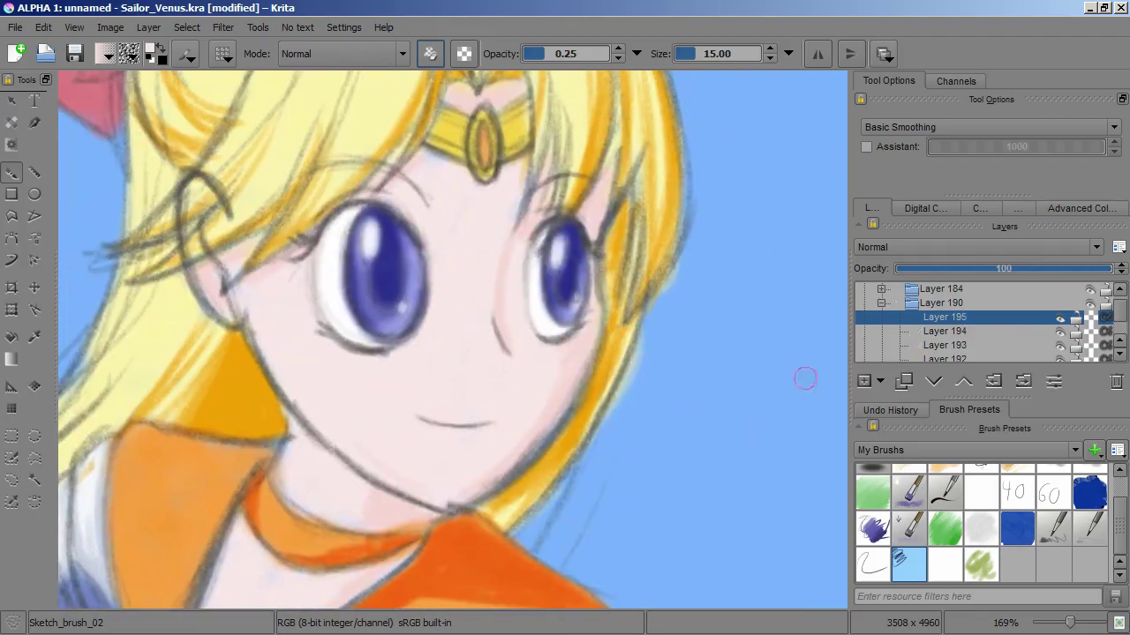
{"action": "key", "text": "alt+shift+m"}
{"action": "scroll", "coordinate": [442, 257], "scroll_direction": "down", "scroll_amount": 3}
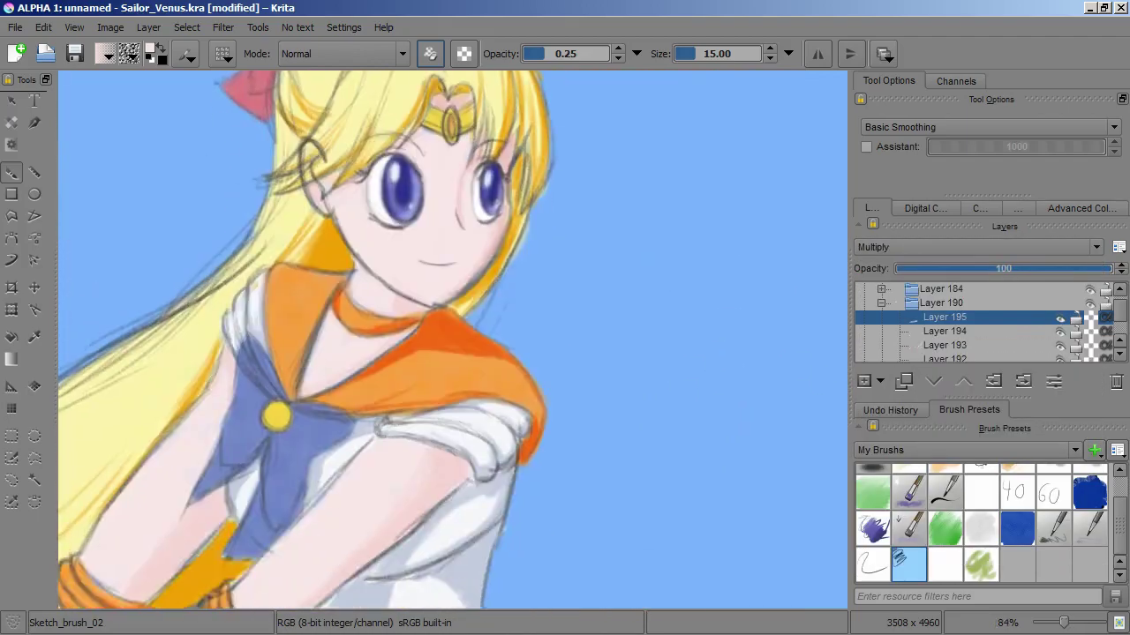
{"action": "scroll", "coordinate": [443, 257], "scroll_direction": "up", "scroll_amount": 3}
{"action": "scroll", "coordinate": [442, 257], "scroll_direction": "down", "scroll_amount": 3}
{"action": "scroll", "coordinate": [442, 257], "scroll_direction": "up", "scroll_amount": 1}
{"action": "scroll", "coordinate": [442, 257], "scroll_direction": "down", "scroll_amount": 5}
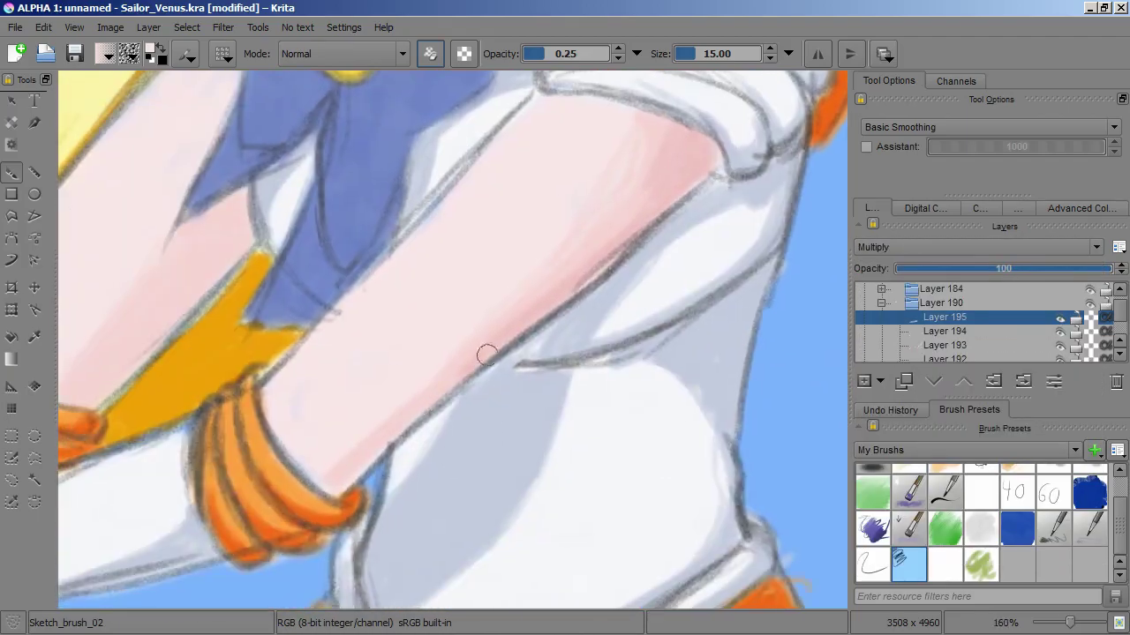
Deepen the pink skin shadows on the inner thigh, along the leg edges and on the foot below the ankle strap
{"action": "scroll", "coordinate": [475, 302], "scroll_direction": "down", "scroll_amount": 2}
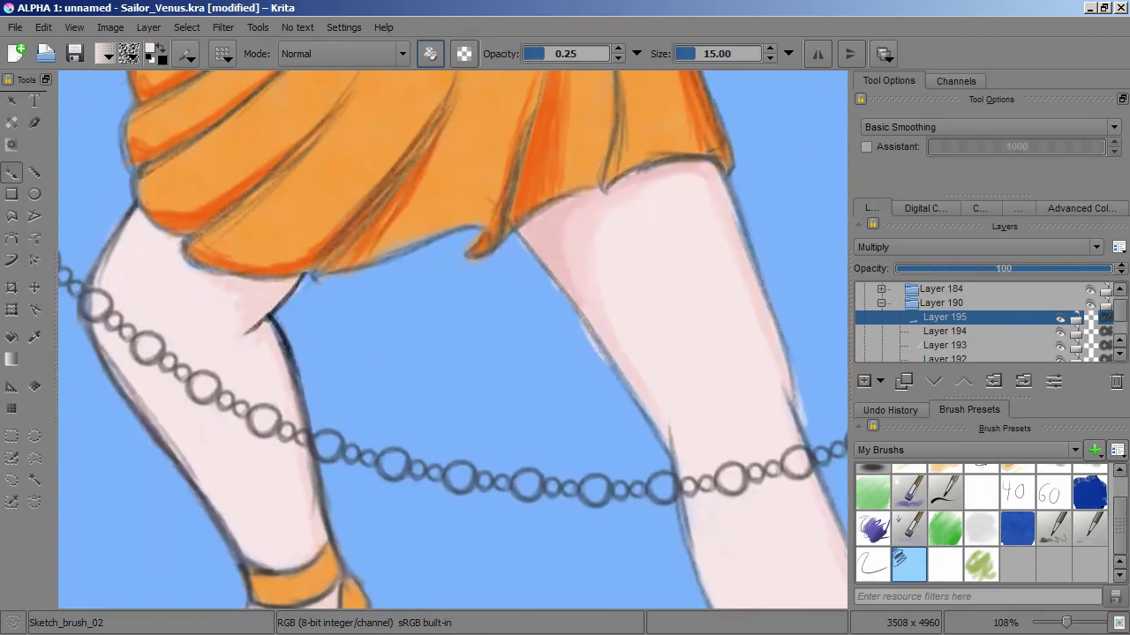
{"action": "scroll", "coordinate": [375, 225], "scroll_direction": "up", "scroll_amount": 3}
{"action": "scroll", "coordinate": [563, 466], "scroll_direction": "down", "scroll_amount": 5}
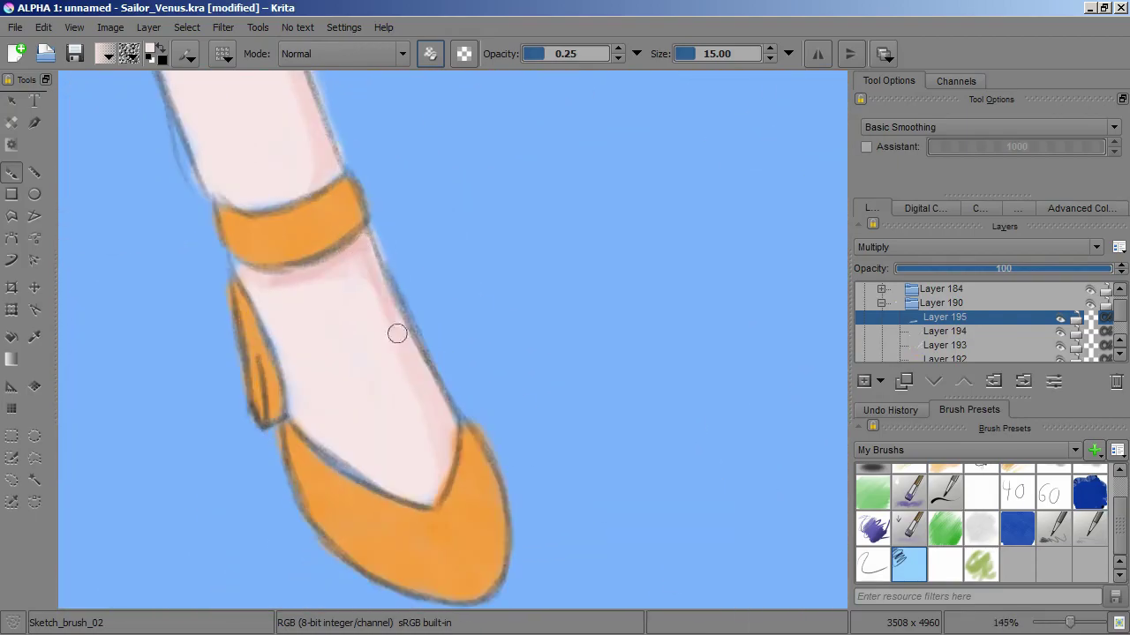
{"action": "scroll", "coordinate": [397, 330], "scroll_direction": "up", "scroll_amount": 3}
{"action": "scroll", "coordinate": [556, 270], "scroll_direction": "up", "scroll_amount": 1}
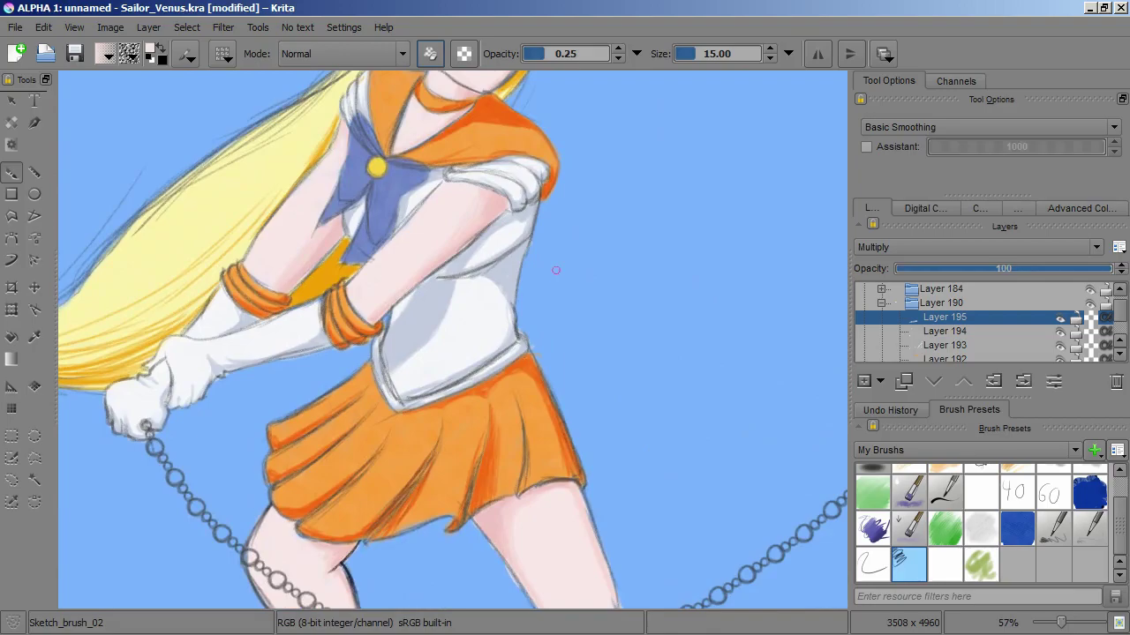
{"action": "scroll", "coordinate": [441, 353], "scroll_direction": "down", "scroll_amount": 3}
{"action": "scroll", "coordinate": [587, 133], "scroll_direction": "up", "scroll_amount": 8}
Add a new layer and shade the folds and lower edges of the blue chest bow in darker blue
{"action": "key", "text": "Insert"}
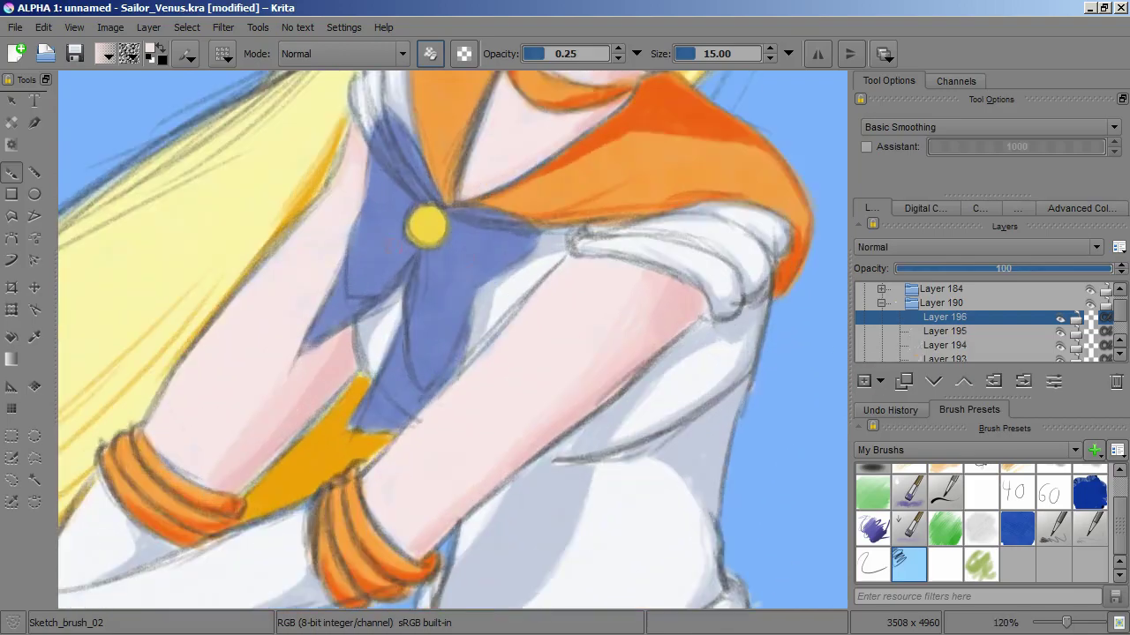
{"action": "scroll", "coordinate": [530, 221], "scroll_direction": "down", "scroll_amount": 2}
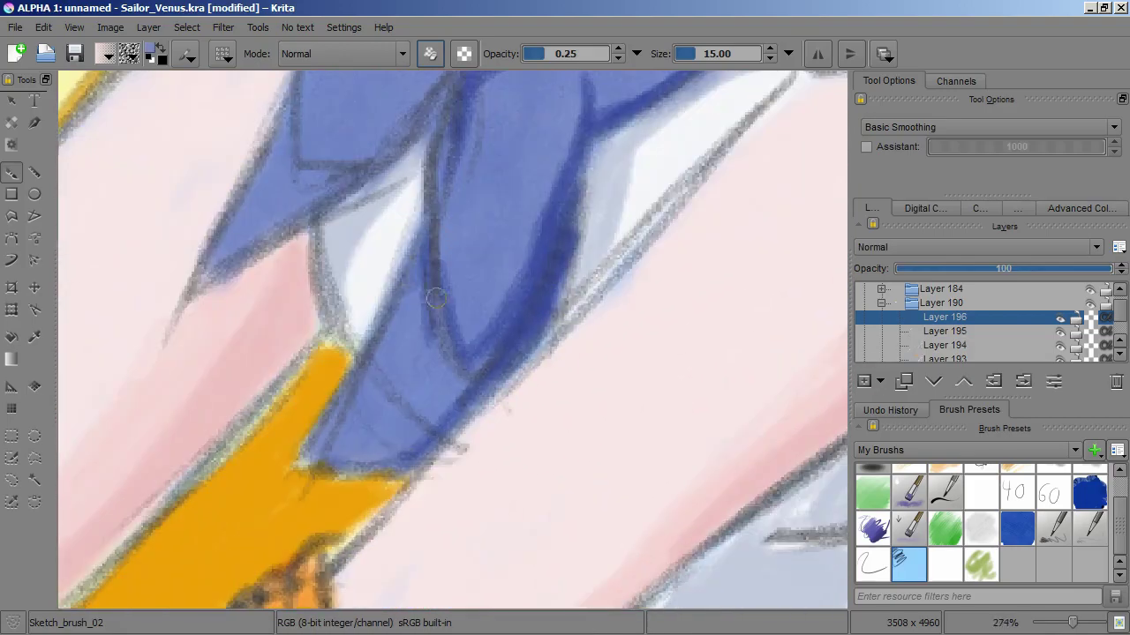
{"action": "scroll", "coordinate": [437, 284], "scroll_direction": "up", "scroll_amount": 4}
{"action": "scroll", "coordinate": [468, 283], "scroll_direction": "down", "scroll_amount": 5}
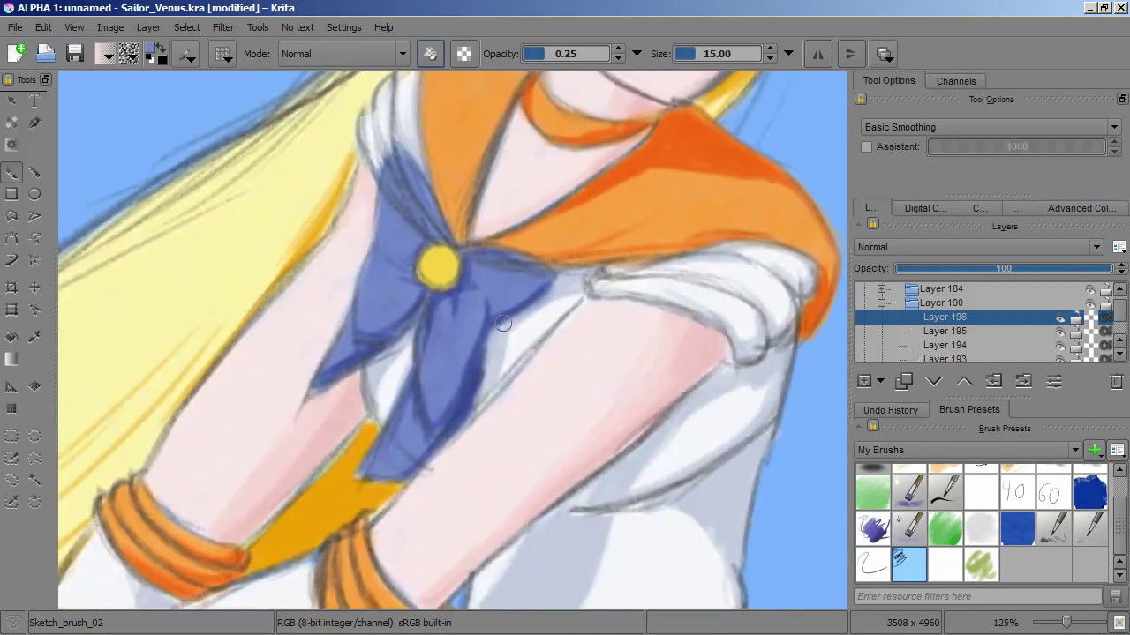
Shade the round yellow brooch in darker gold and add light highlights to the brooch and blue bow on new layers in a separate group
{"action": "scroll", "coordinate": [432, 362], "scroll_direction": "up", "scroll_amount": 6}
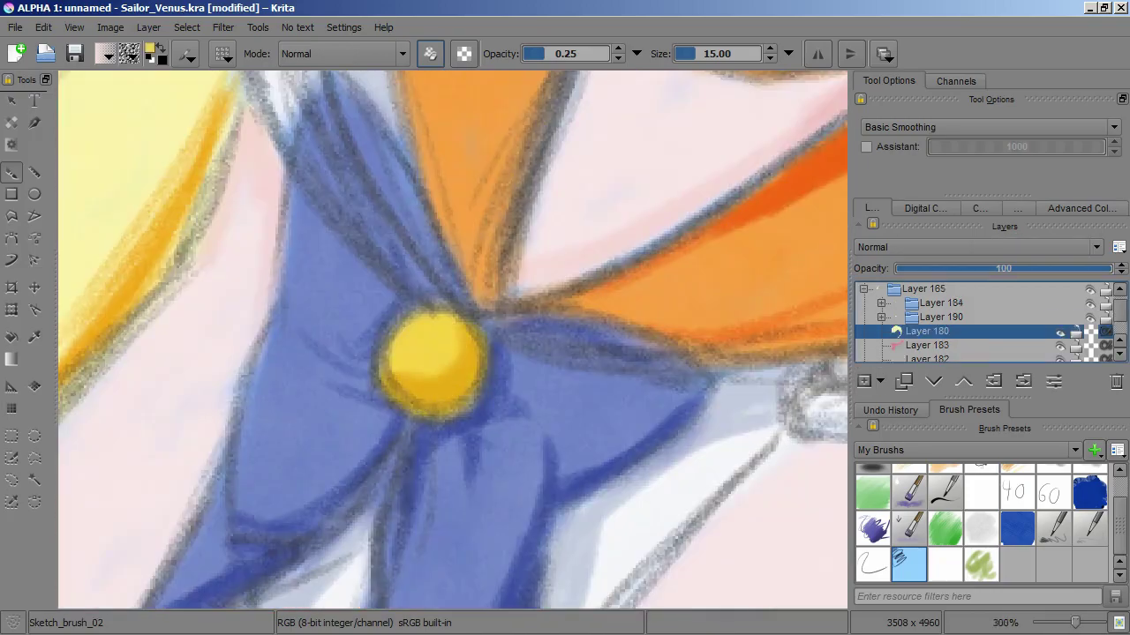
{"action": "scroll", "coordinate": [544, 290], "scroll_direction": "down", "scroll_amount": 4}
{"action": "scroll", "coordinate": [544, 291], "scroll_direction": "up", "scroll_amount": 3}
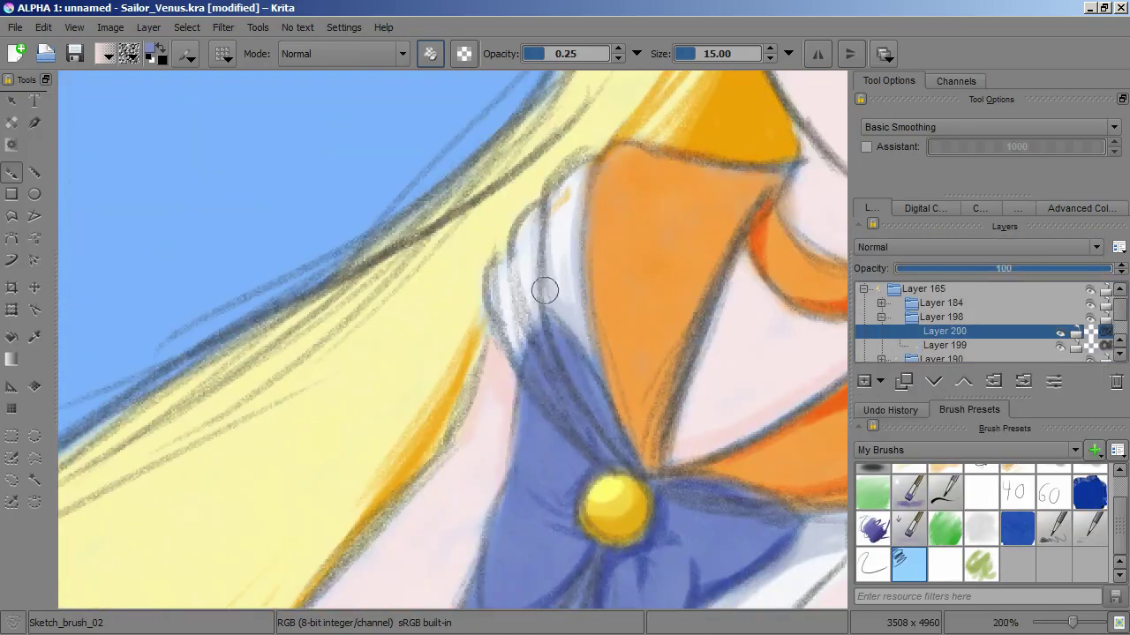
{"action": "left_click_drag", "start_coordinate": [476, 495], "coordinate": [530, 178]}
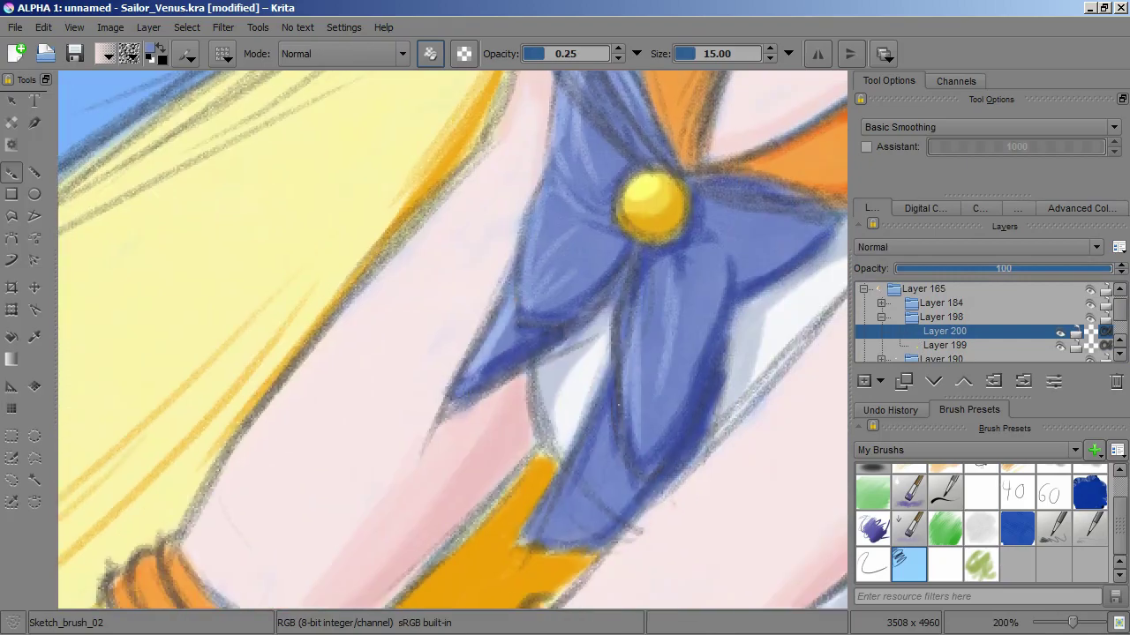
{"action": "scroll", "coordinate": [452, 340], "scroll_direction": "down", "scroll_amount": 3}
Add a new layer in the highlights group and paint light yellow-orange highlight bands along the orange sailor collar
{"action": "key", "text": "Insert"}
{"action": "scroll", "coordinate": [426, 189], "scroll_direction": "up", "scroll_amount": 5}
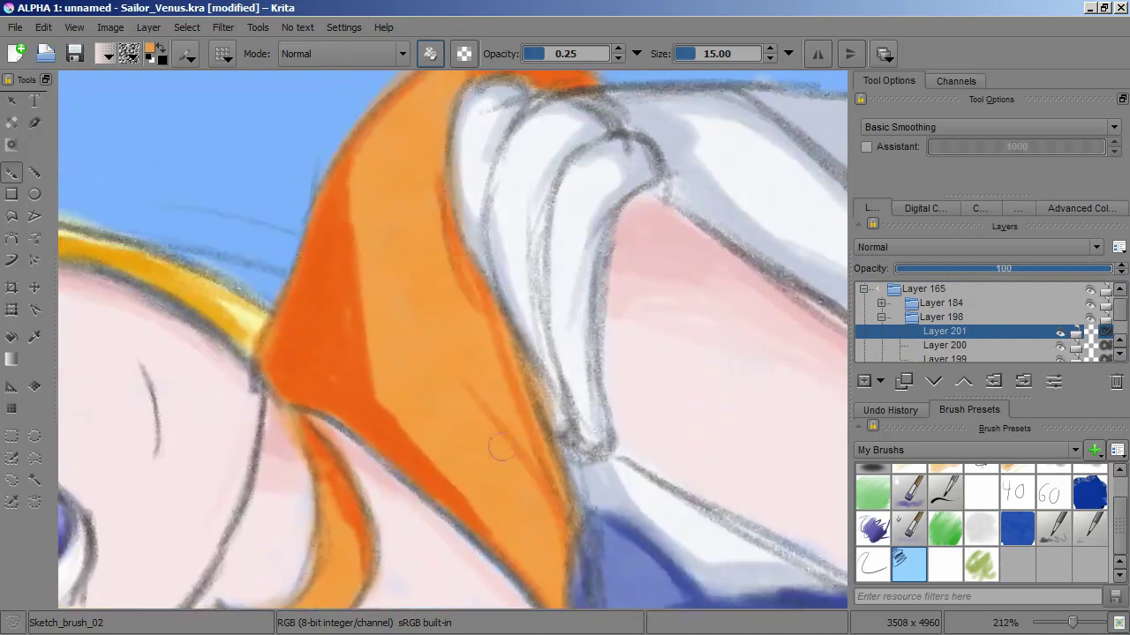
{"action": "left_click", "coordinate": [435, 306], "text": "ctrl"}
{"action": "scroll", "coordinate": [435, 305], "scroll_direction": "down", "scroll_amount": 5}
{"action": "scroll", "coordinate": [565, 298], "scroll_direction": "up", "scroll_amount": 5}
{"action": "scroll", "coordinate": [565, 297], "scroll_direction": "down", "scroll_amount": 5}
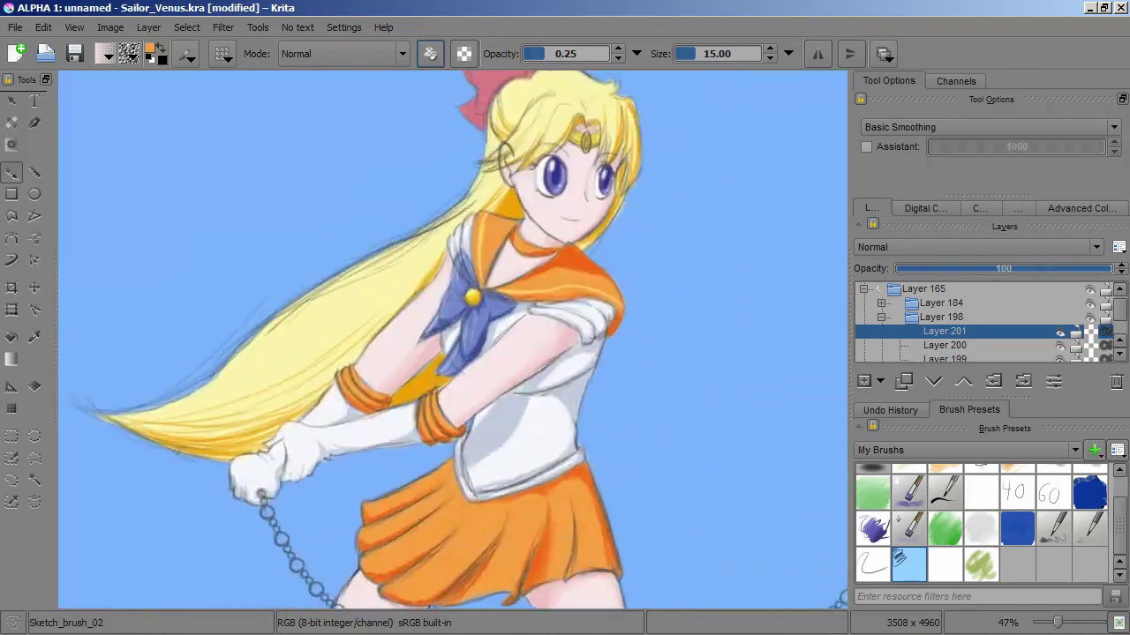
Paint bright yellow highlights on the golden tiara and shade it in darker gold on a new layer in the shadow group
{"action": "scroll", "coordinate": [452, 265], "scroll_direction": "up", "scroll_amount": 4}
{"action": "scroll", "coordinate": [448, 349], "scroll_direction": "up", "scroll_amount": 4}
{"action": "scroll", "coordinate": [606, 188], "scroll_direction": "down", "scroll_amount": 4}
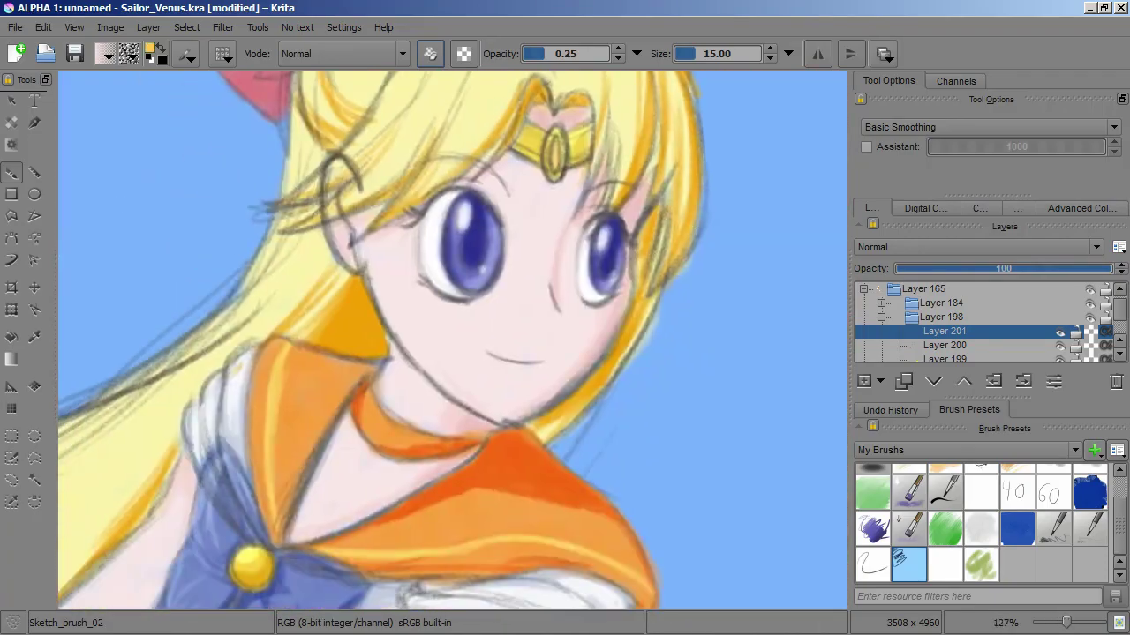
{"action": "key", "text": "Insert"}
{"action": "scroll", "coordinate": [430, 219], "scroll_direction": "up", "scroll_amount": 5}
{"action": "scroll", "coordinate": [401, 261], "scroll_direction": "down", "scroll_amount": 8}
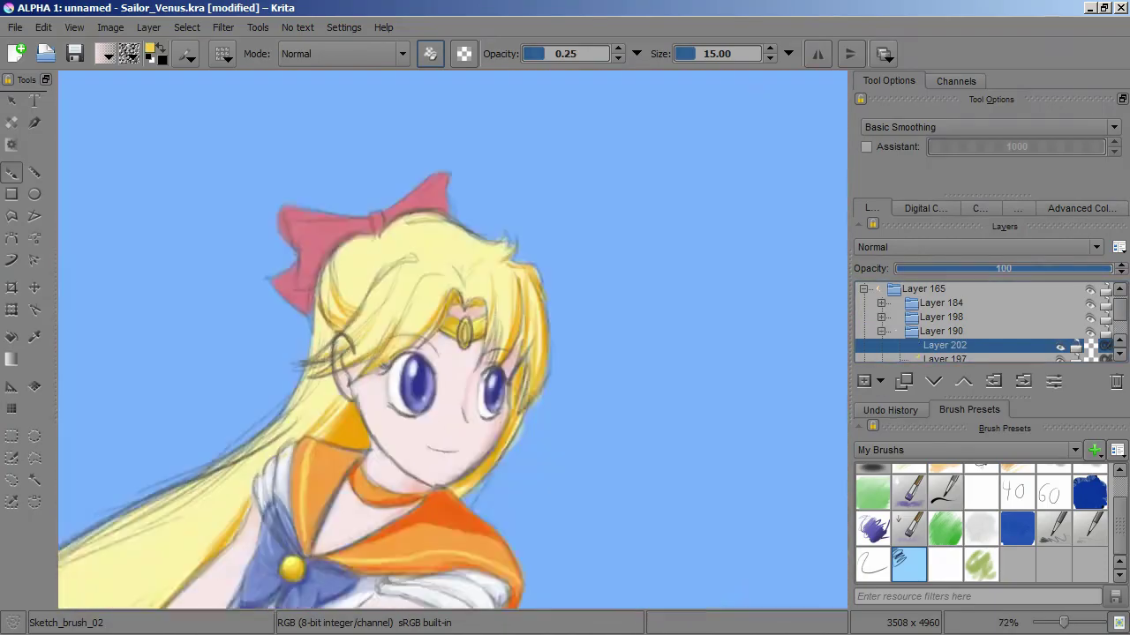
Select Layer 192 and shade the ankle straps and heels of both orange shoes in darker orange
{"action": "scroll", "coordinate": [979, 322], "scroll_direction": "down", "scroll_amount": 3}
{"action": "scroll", "coordinate": [980, 322], "scroll_direction": "up", "scroll_amount": 2}
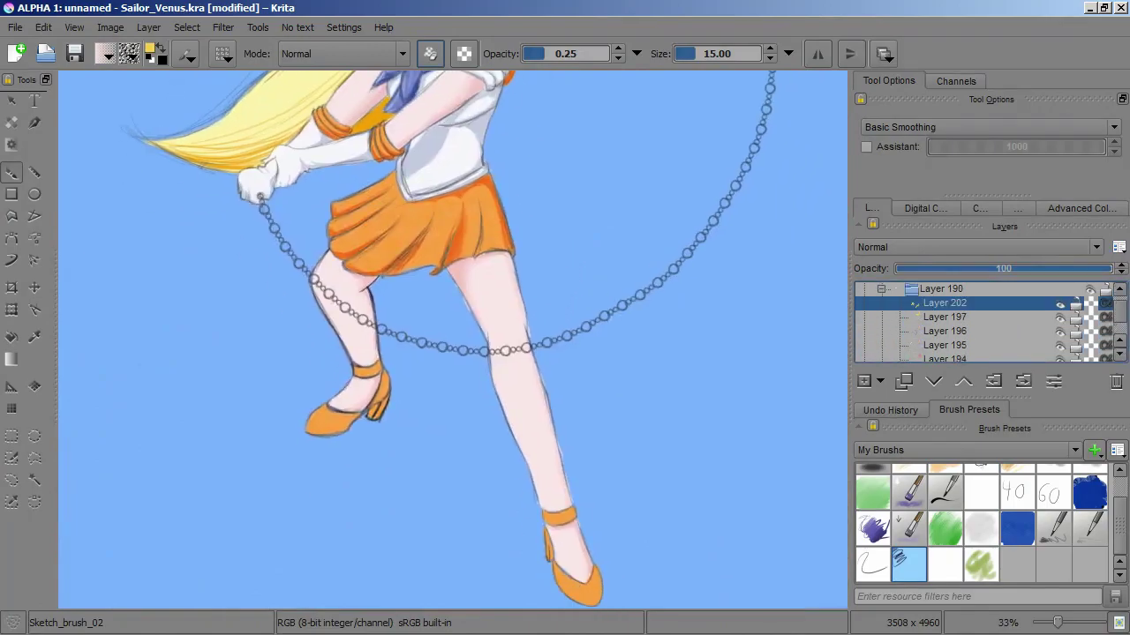
{"action": "scroll", "coordinate": [980, 322], "scroll_direction": "down", "scroll_amount": 1}
{"action": "left_click", "coordinate": [944, 346]}
{"action": "scroll", "coordinate": [449, 264], "scroll_direction": "up", "scroll_amount": 6}
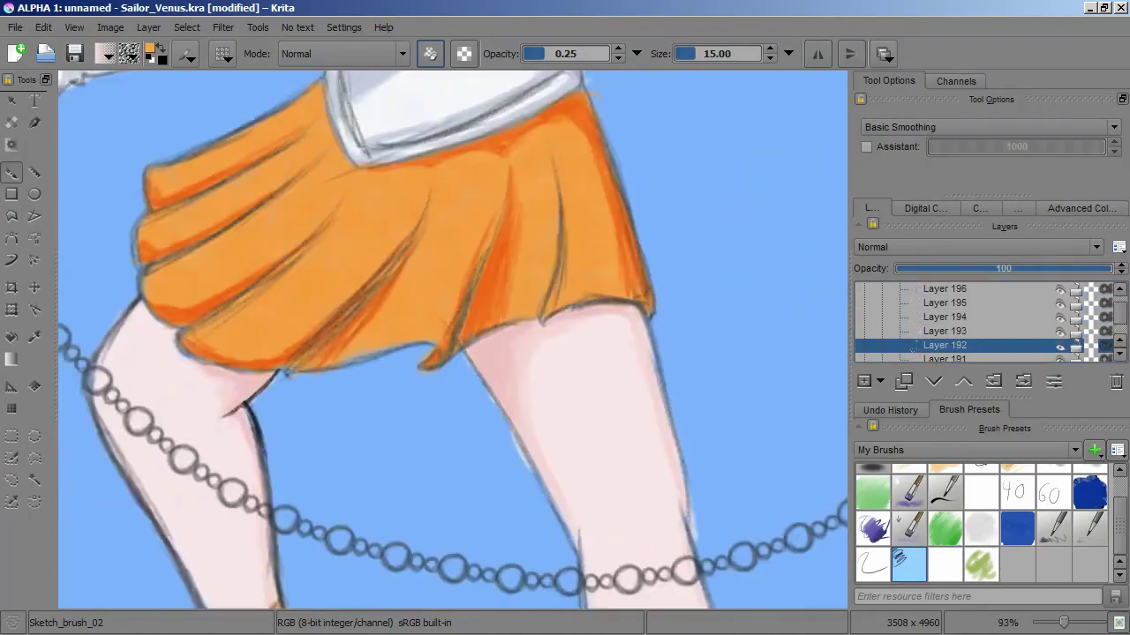
{"action": "scroll", "coordinate": [453, 340], "scroll_direction": "down", "scroll_amount": 5}
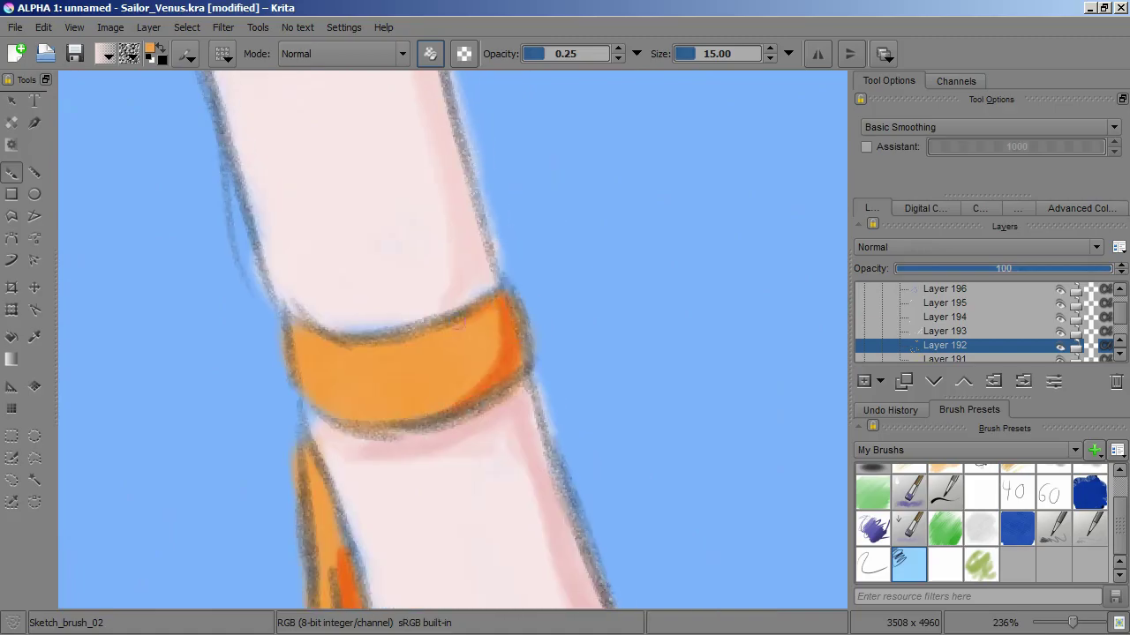
{"action": "scroll", "coordinate": [271, 268], "scroll_direction": "up", "scroll_amount": 4}
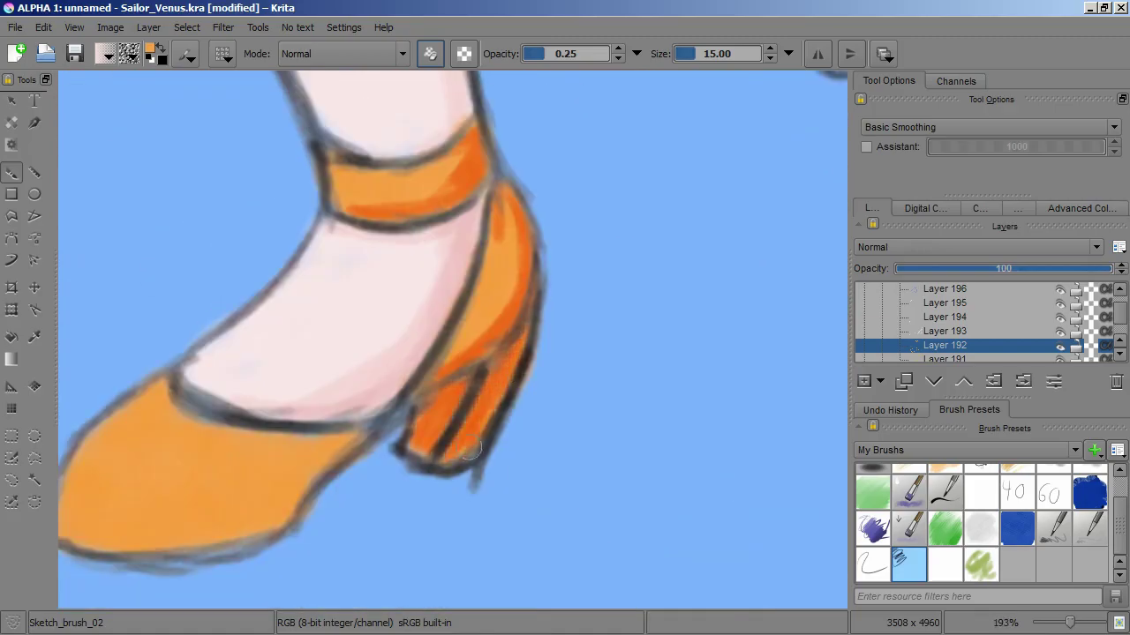
{"action": "left_click_drag", "start_coordinate": [470, 451], "coordinate": [594, 335]}
{"action": "scroll", "coordinate": [452, 340], "scroll_direction": "down", "scroll_amount": 8}
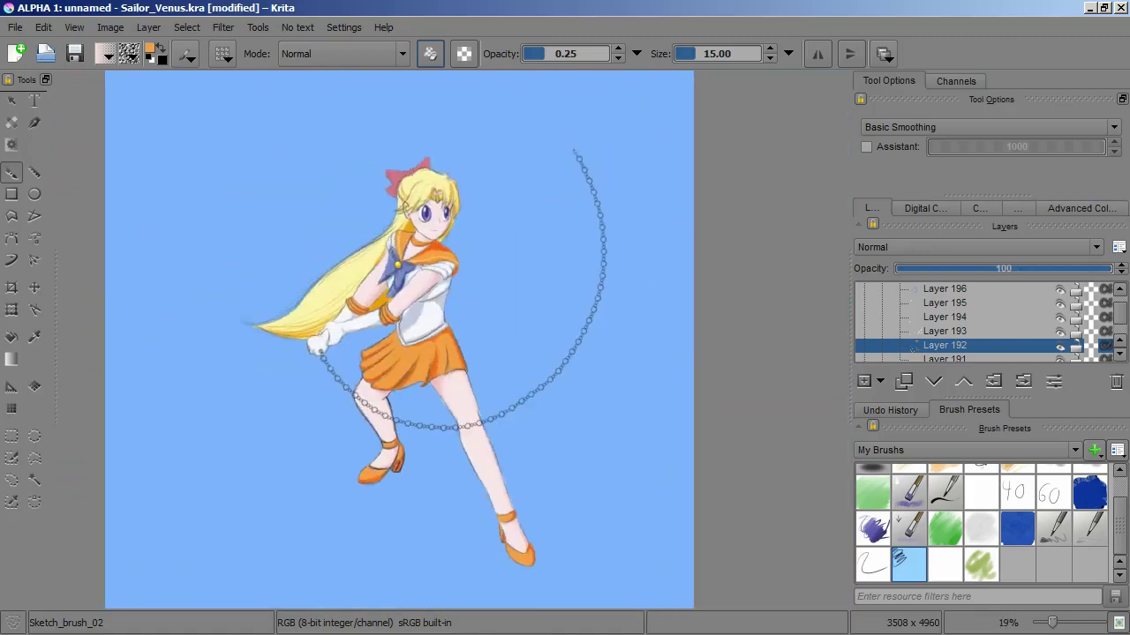
Add a new layer in the shadow group and shade the hair bow's edges, knot and folds in darker red
{"action": "scroll", "coordinate": [453, 340], "scroll_direction": "up", "scroll_amount": 3}
{"action": "scroll", "coordinate": [410, 297], "scroll_direction": "up", "scroll_amount": 6}
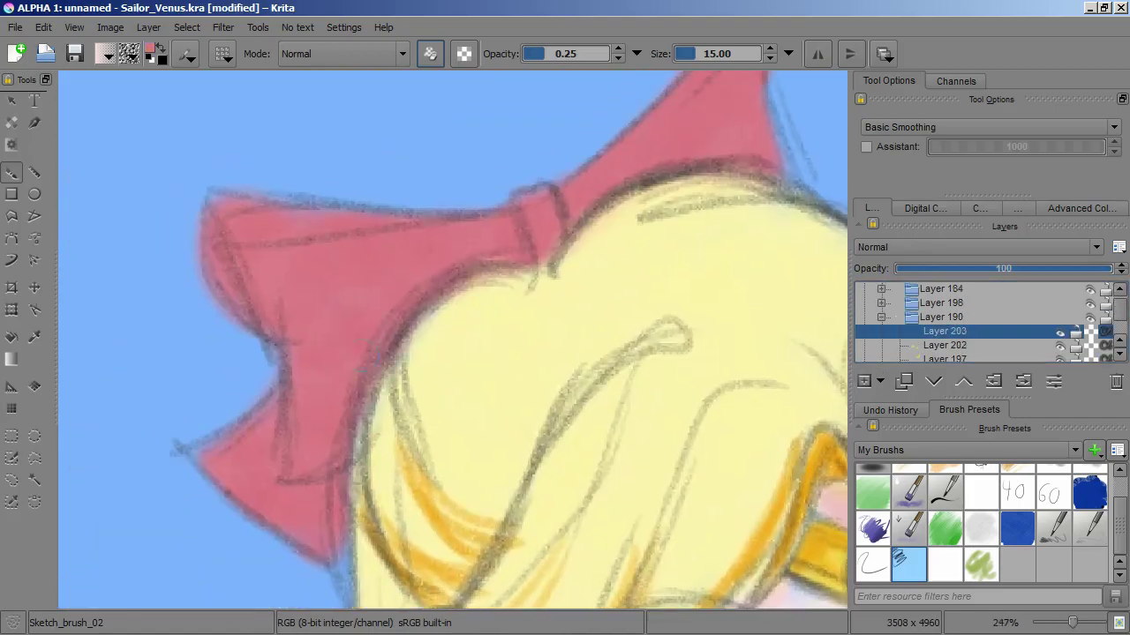
{"action": "scroll", "coordinate": [452, 340], "scroll_direction": "down", "scroll_amount": 5}
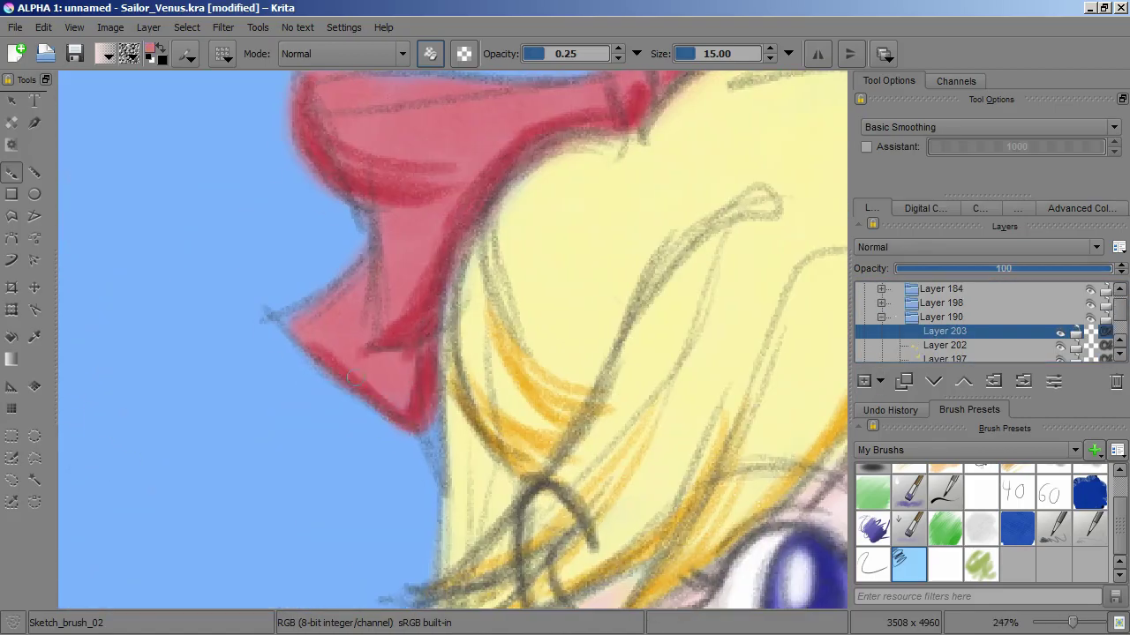
Add a new layer in the highlights group and paint light pink highlights on the red hair bow
{"action": "key", "text": "Insert"}
{"action": "scroll", "coordinate": [453, 340], "scroll_direction": "up", "scroll_amount": 6}
{"action": "scroll", "coordinate": [422, 347], "scroll_direction": "down", "scroll_amount": 8}
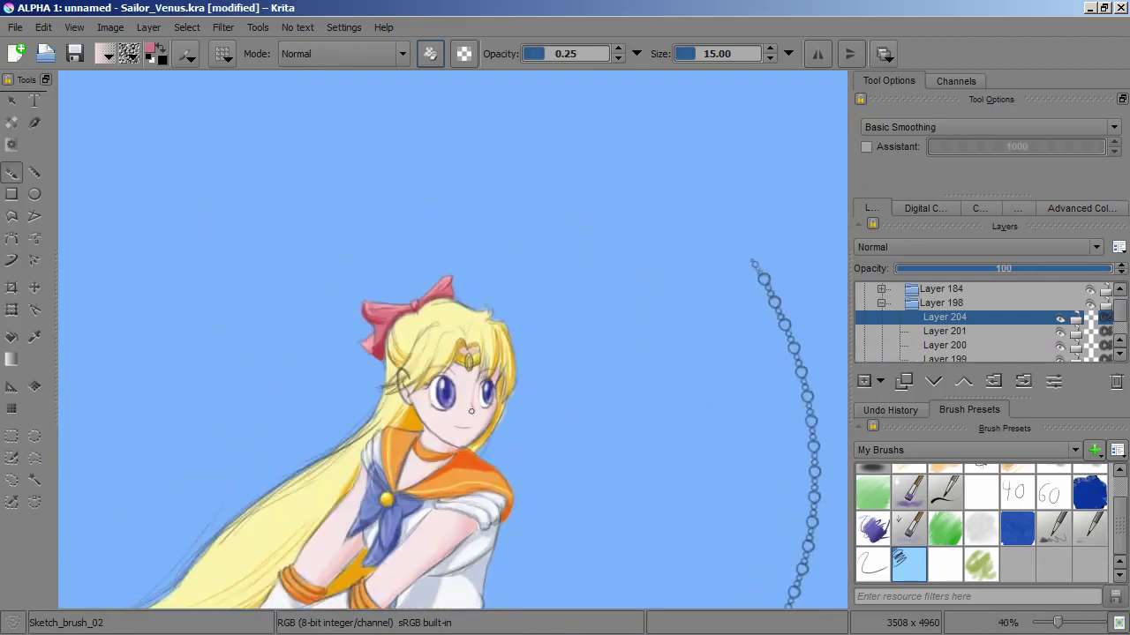
Pick a pale yellow from the hair and paint highlight strokes on the crown, fringe and front strands
{"action": "scroll", "coordinate": [424, 362], "scroll_direction": "up", "scroll_amount": 5}
{"action": "left_click", "coordinate": [370, 383], "text": "ctrl"}
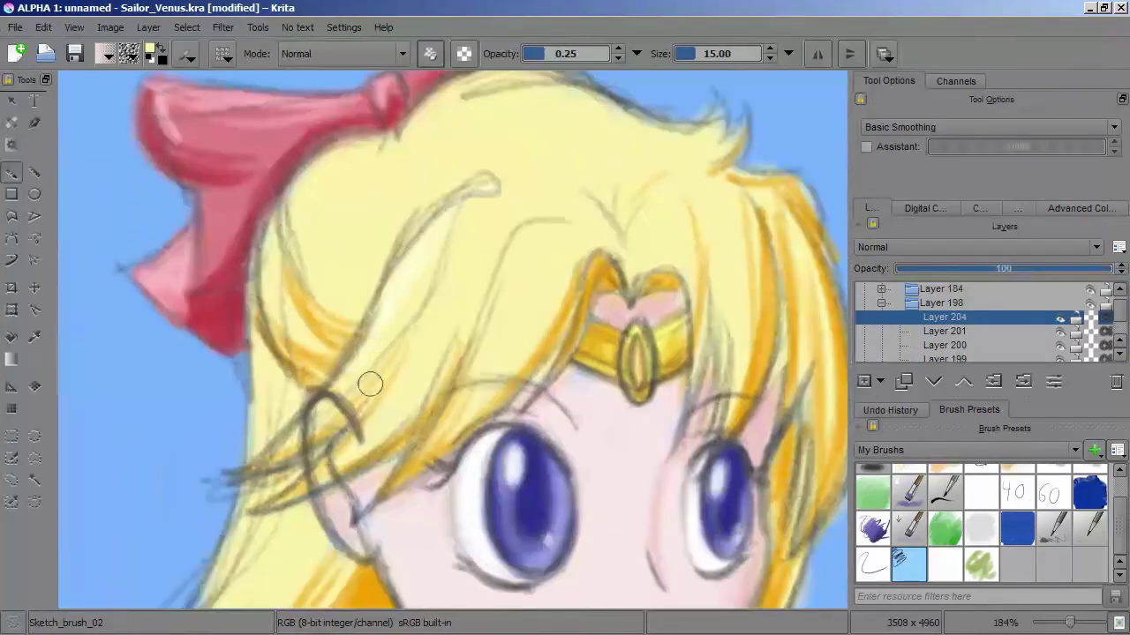
{"action": "left_click_drag", "start_coordinate": [342, 172], "coordinate": [376, 251]}
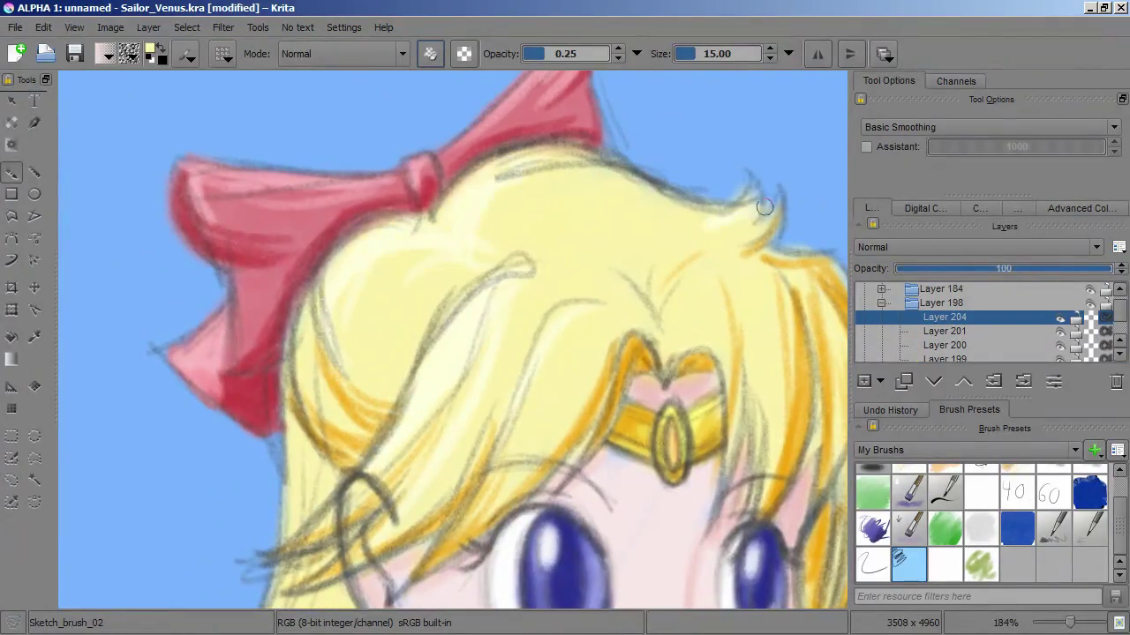
{"action": "left_click_drag", "start_coordinate": [764, 206], "coordinate": [335, 309]}
{"action": "scroll", "coordinate": [336, 309], "scroll_direction": "down", "scroll_amount": 3}
{"action": "key", "text": "2"}
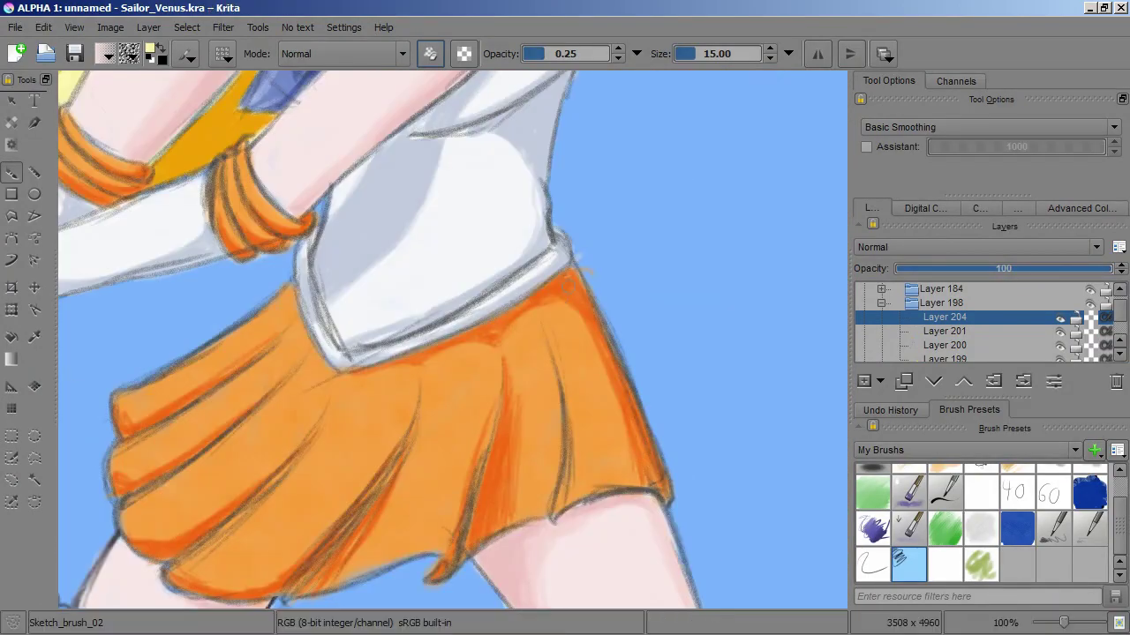
Add a new layer below the shading groups and paint the chain's large beads red from the glove past the back leg
{"action": "scroll", "coordinate": [527, 356], "scroll_direction": "down", "scroll_amount": 3}
{"action": "left_click_drag", "start_coordinate": [562, 378], "coordinate": [527, 356]}
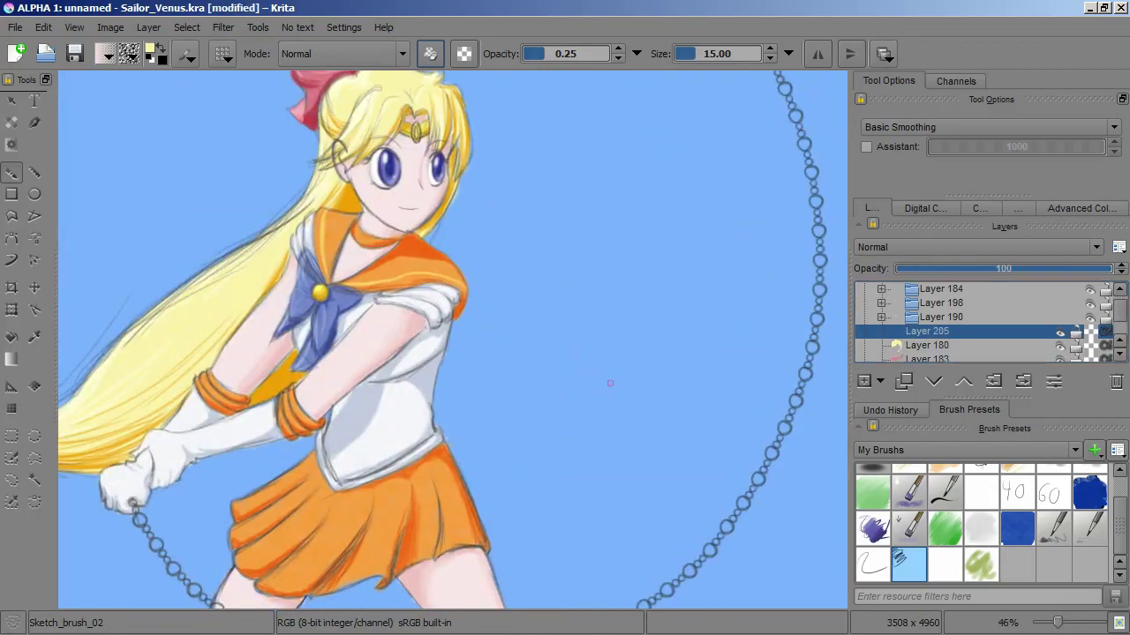
{"action": "scroll", "coordinate": [203, 547], "scroll_direction": "up", "scroll_amount": 5}
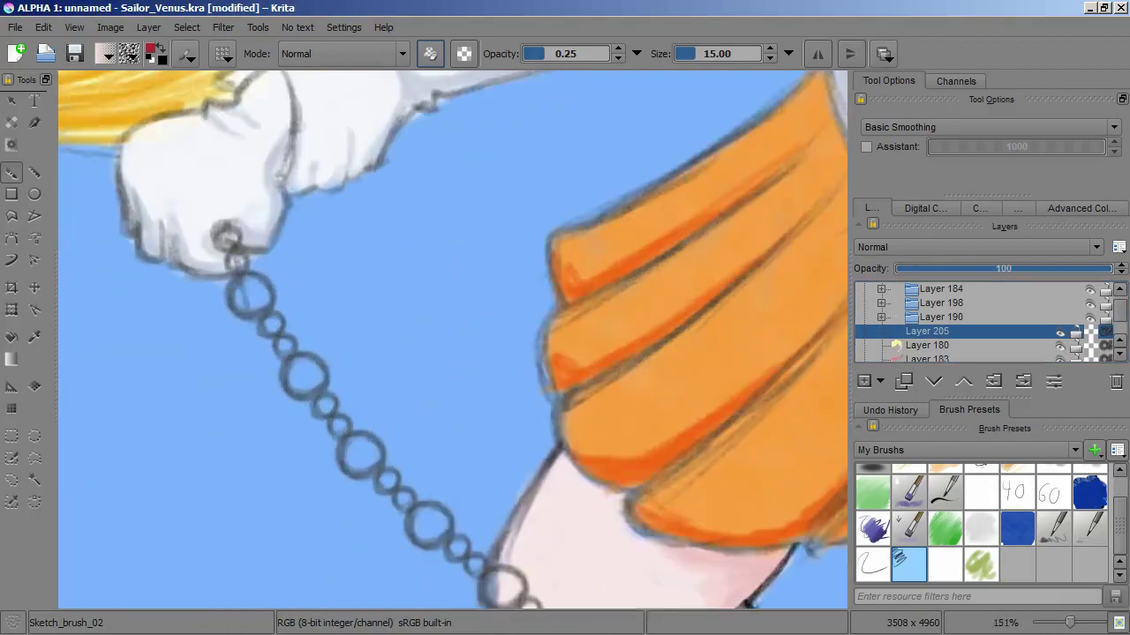
{"action": "left_click_drag", "start_coordinate": [225, 305], "coordinate": [270, 340]}
{"action": "scroll", "coordinate": [353, 389], "scroll_direction": "up", "scroll_amount": 2}
{"action": "left_click", "coordinate": [351, 393]}
{"action": "left_click_drag", "start_coordinate": [351, 397], "coordinate": [363, 413]}
{"action": "left_click_drag", "start_coordinate": [472, 446], "coordinate": [490, 468]}
{"action": "mouse_move", "coordinate": [569, 459]}
{"action": "left_mouse_down"}
{"action": "mouse_move", "coordinate": [587, 492]}
{"action": "mouse_move", "coordinate": [570, 472]}
{"action": "left_mouse_up"}
{"action": "left_click_drag", "start_coordinate": [499, 388], "coordinate": [509, 426]}
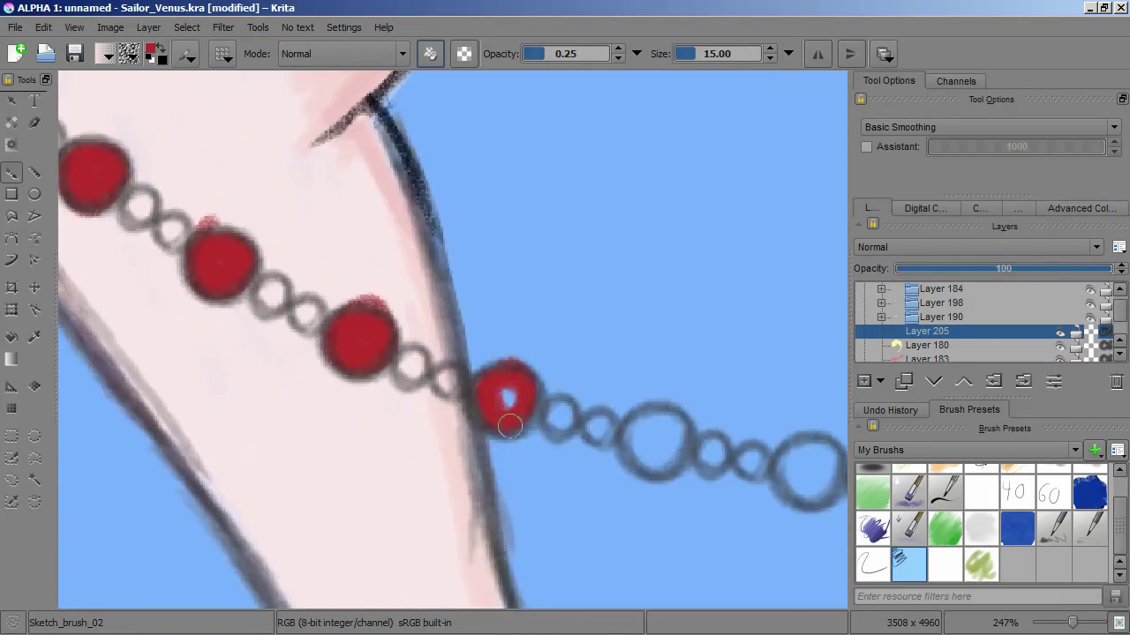
Fill the remaining large beads red across the front leg and up the curve to the chain's free end
{"action": "mouse_move", "coordinate": [574, 396]}
{"action": "left_mouse_down"}
{"action": "mouse_move", "coordinate": [582, 408]}
{"action": "mouse_move", "coordinate": [555, 420]}
{"action": "left_mouse_up"}
{"action": "mouse_move", "coordinate": [490, 442]}
{"action": "left_mouse_down"}
{"action": "mouse_move", "coordinate": [497, 454]}
{"action": "mouse_move", "coordinate": [459, 458]}
{"action": "mouse_move", "coordinate": [468, 430]}
{"action": "left_mouse_up"}
{"action": "left_click_drag", "start_coordinate": [777, 342], "coordinate": [788, 336]}
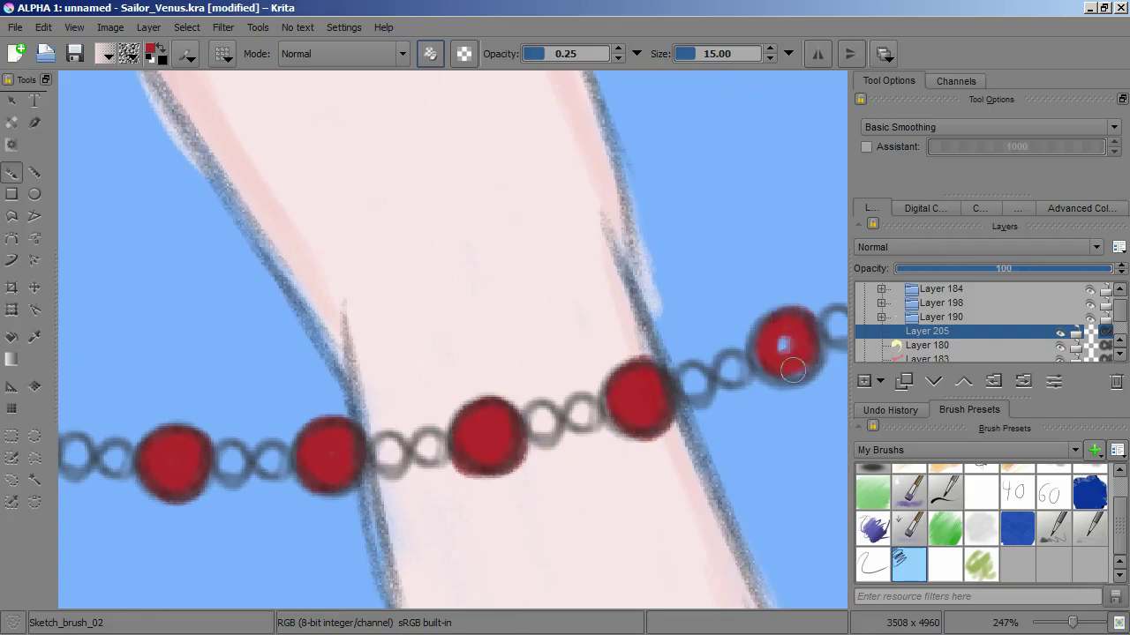
{"action": "mouse_move", "coordinate": [689, 370]}
{"action": "left_mouse_down"}
{"action": "mouse_move", "coordinate": [698, 381]}
{"action": "mouse_move", "coordinate": [653, 388]}
{"action": "mouse_move", "coordinate": [660, 403]}
{"action": "left_mouse_up"}
{"action": "mouse_move", "coordinate": [588, 414]}
{"action": "left_mouse_down"}
{"action": "mouse_move", "coordinate": [613, 443]}
{"action": "mouse_move", "coordinate": [681, 450]}
{"action": "left_mouse_up"}
{"action": "mouse_move", "coordinate": [671, 399]}
{"action": "left_mouse_down"}
{"action": "mouse_move", "coordinate": [706, 388]}
{"action": "mouse_move", "coordinate": [671, 403]}
{"action": "mouse_move", "coordinate": [700, 365]}
{"action": "mouse_move", "coordinate": [662, 403]}
{"action": "left_mouse_up"}
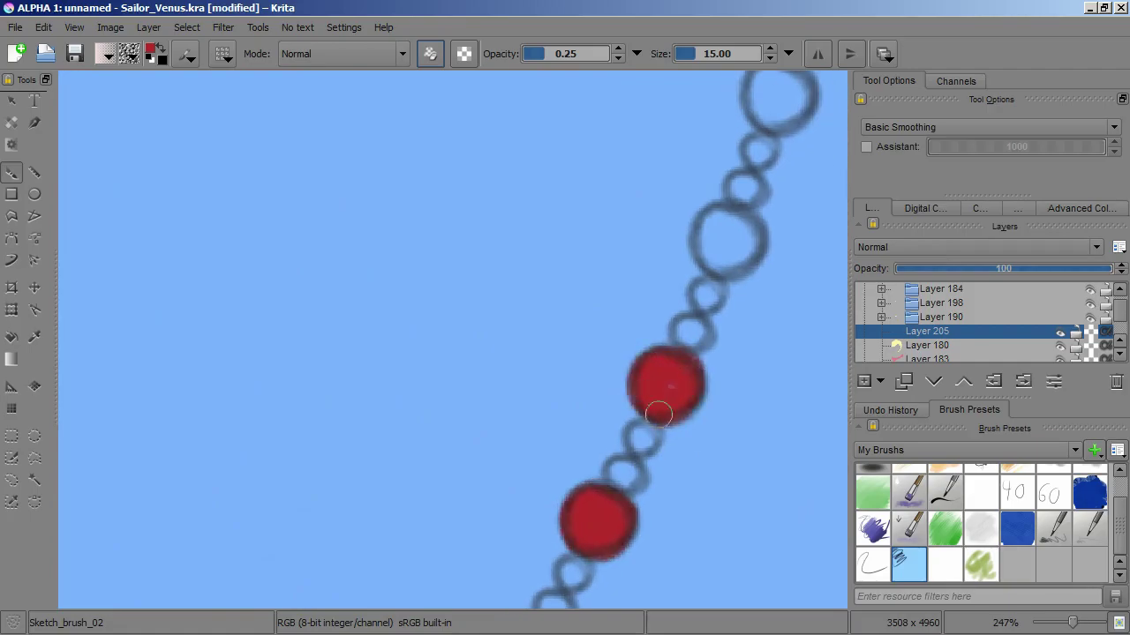
{"action": "mouse_move", "coordinate": [671, 353]}
{"action": "left_mouse_down"}
{"action": "mouse_move", "coordinate": [680, 366]}
{"action": "mouse_move", "coordinate": [644, 342]}
{"action": "left_mouse_up"}
{"action": "left_click_drag", "start_coordinate": [635, 300], "coordinate": [620, 327]}
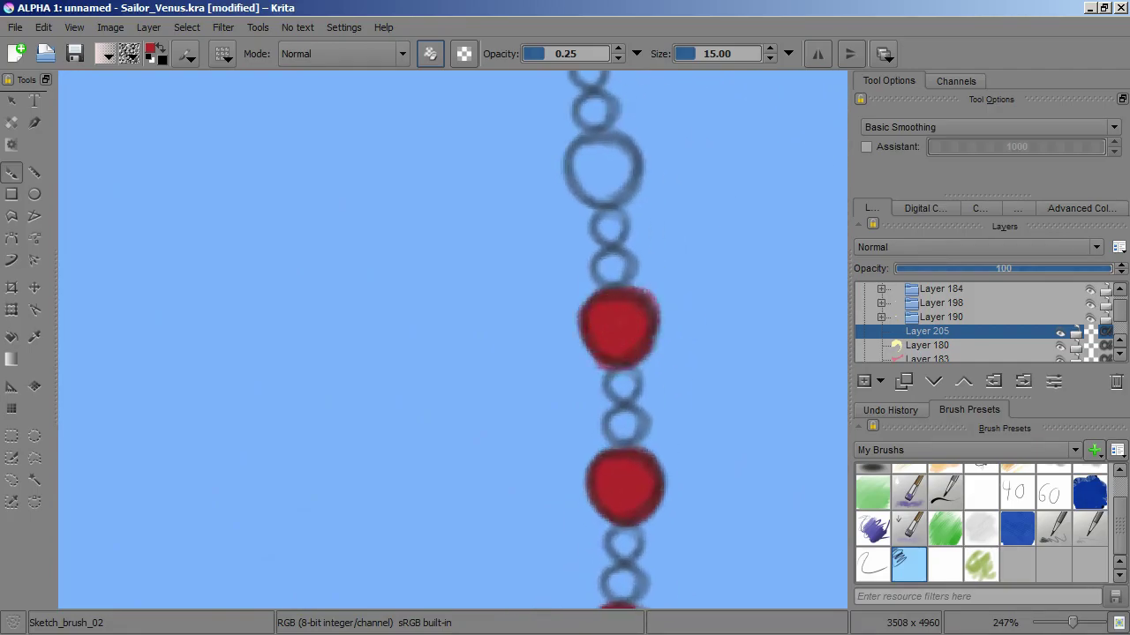
{"action": "mouse_move", "coordinate": [574, 296]}
{"action": "left_mouse_down"}
{"action": "mouse_move", "coordinate": [590, 299]}
{"action": "mouse_move", "coordinate": [581, 313]}
{"action": "mouse_move", "coordinate": [567, 296]}
{"action": "mouse_move", "coordinate": [573, 315]}
{"action": "left_mouse_up"}
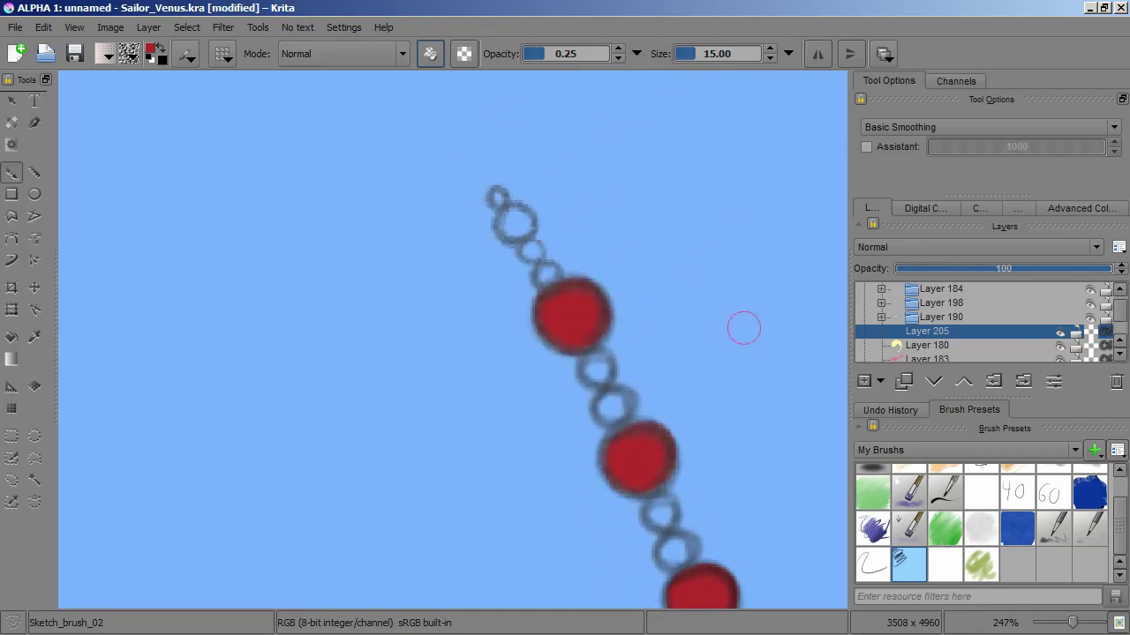
Paint the small links between the red beads bluish grey with hue 226, saturation 17 and lightness 78
{"action": "left_click", "coordinate": [1018, 208]}
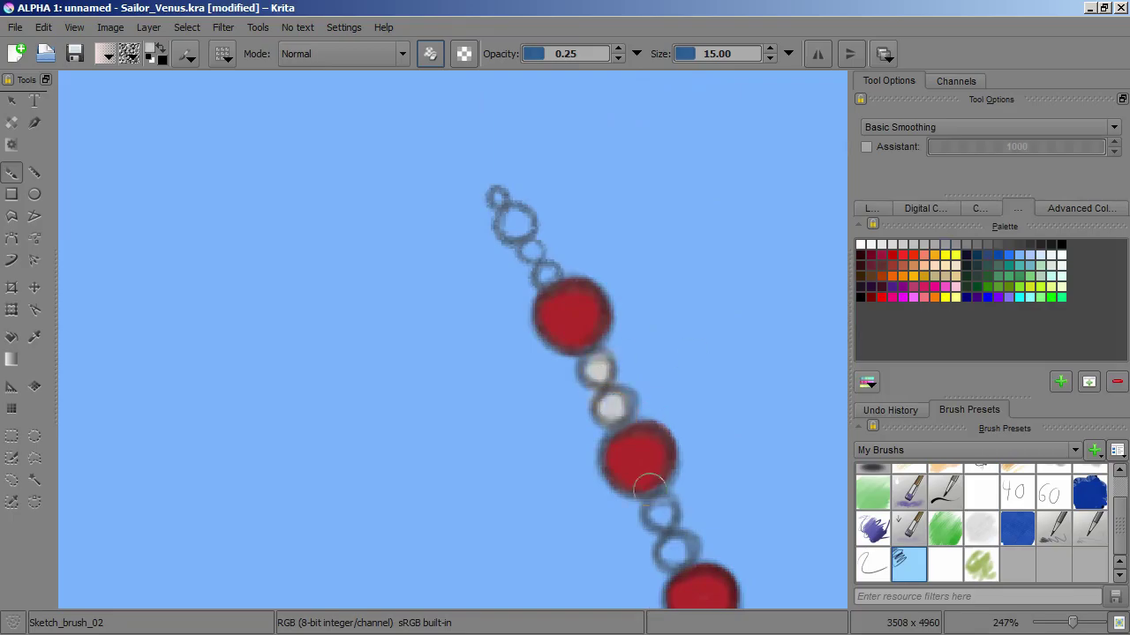
{"action": "left_click", "coordinate": [1081, 208]}
{"action": "left_click", "coordinate": [980, 208]}
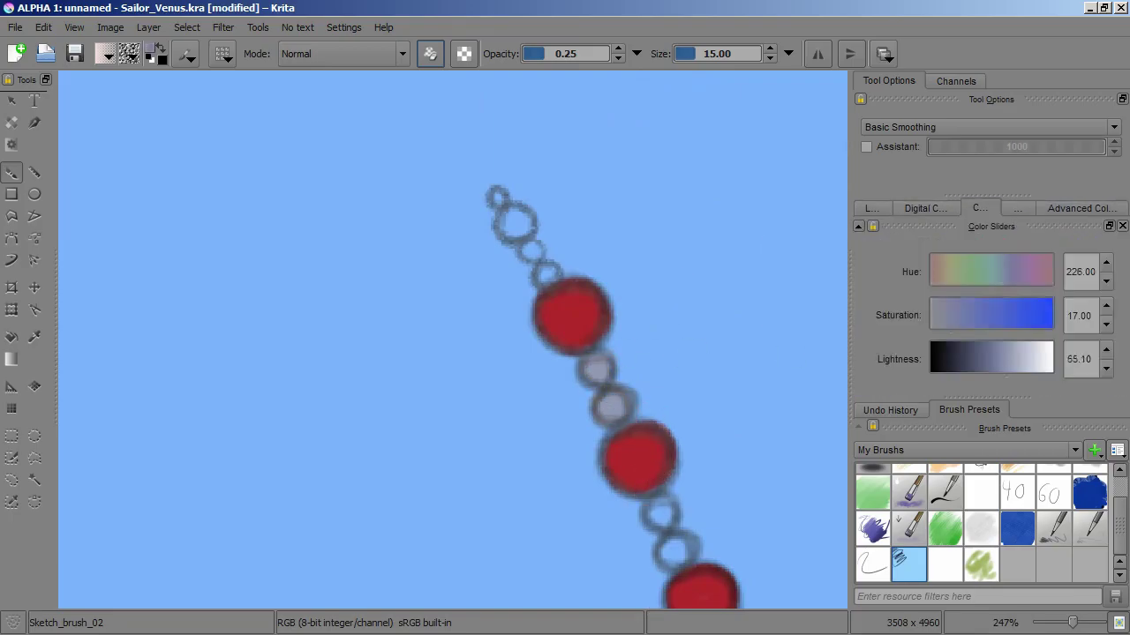
{"action": "key", "text": "l"}
{"action": "key", "text": "l"}
{"action": "left_click_drag", "start_coordinate": [669, 345], "coordinate": [446, 397]}
{"action": "key", "text": "5"}
{"action": "key", "text": "2"}
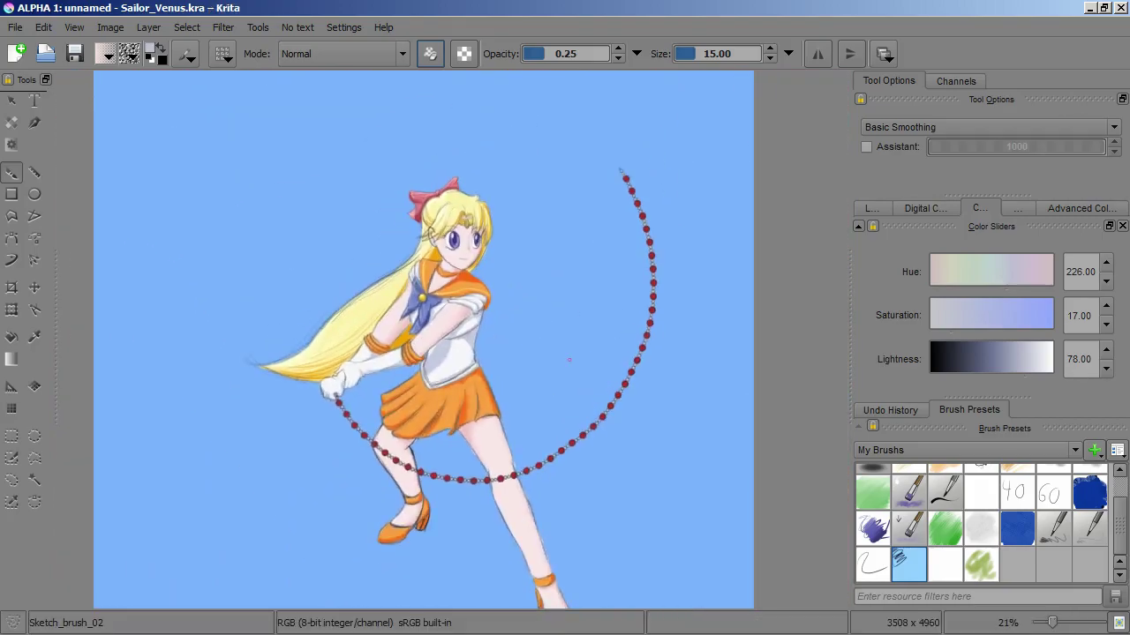
Add a new layer directly above the blue background layer, Layer 174
{"action": "key", "text": "1"}
{"action": "key", "text": "2"}
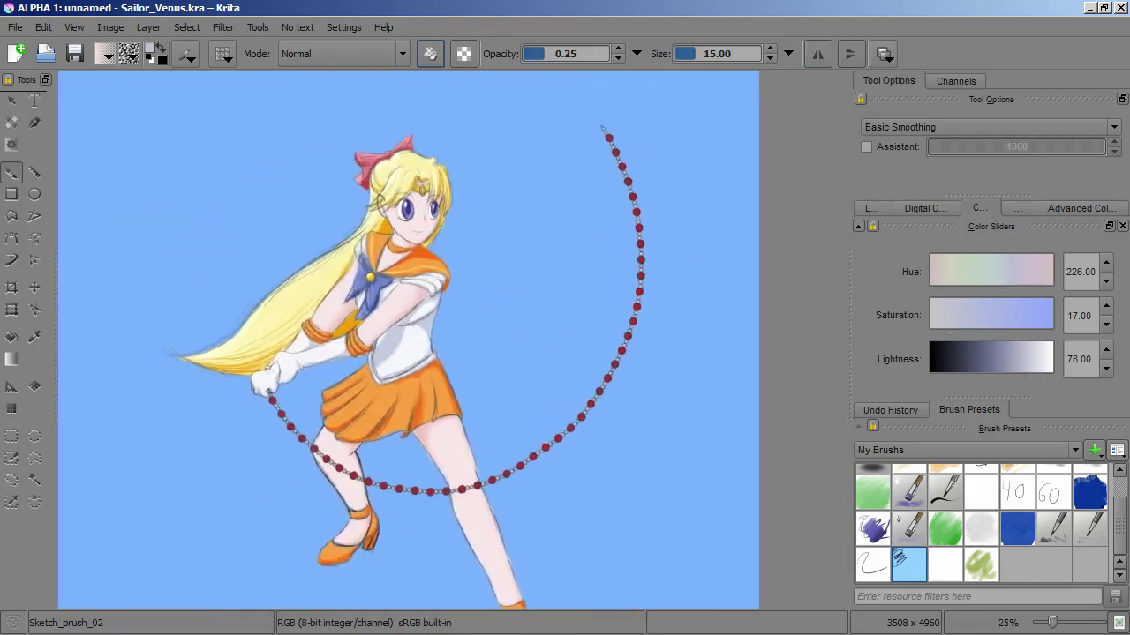
{"action": "key", "text": "minus"}
{"action": "left_click", "coordinate": [871, 208]}
{"action": "key", "text": "Insert"}
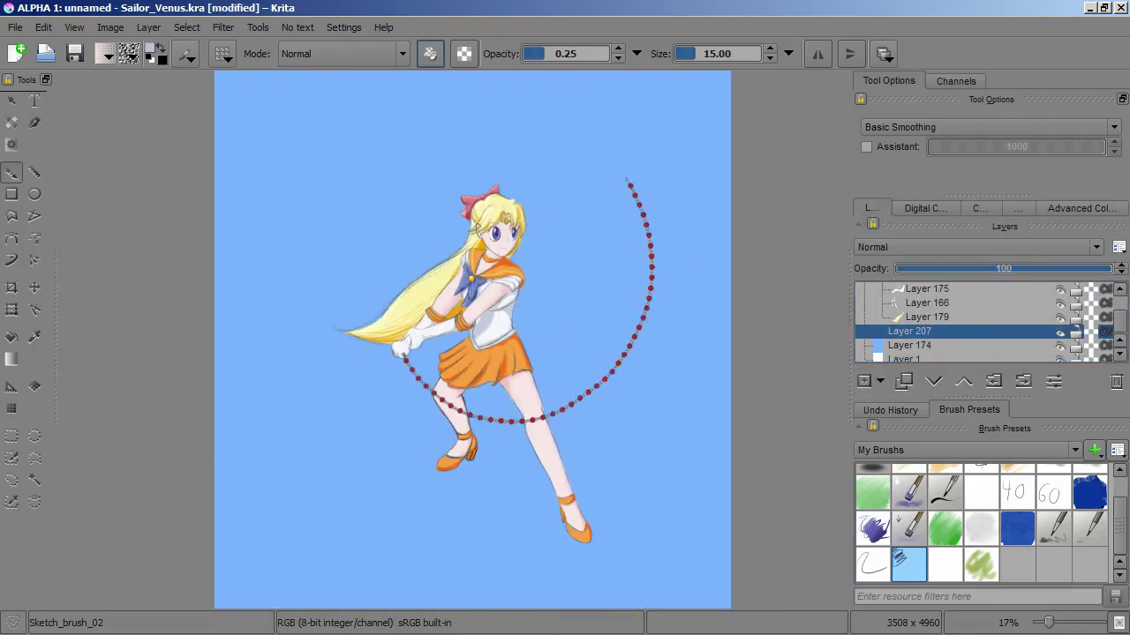
Set the colour to hue 205, saturation 100, lightness 51 and apply a linear gradient upward from the canvas bottom to the calves
{"action": "left_click", "coordinate": [980, 208]}
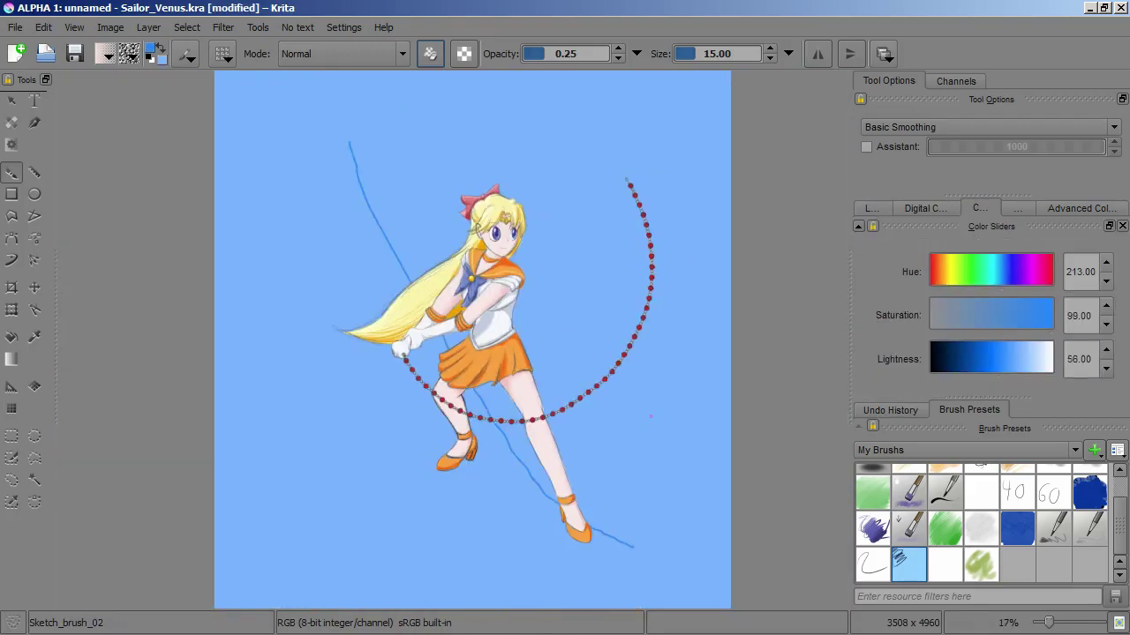
{"action": "key", "text": "g"}
{"action": "left_click_drag", "start_coordinate": [315, 147], "coordinate": [643, 454]}
{"action": "key", "text": "ctrl+z"}
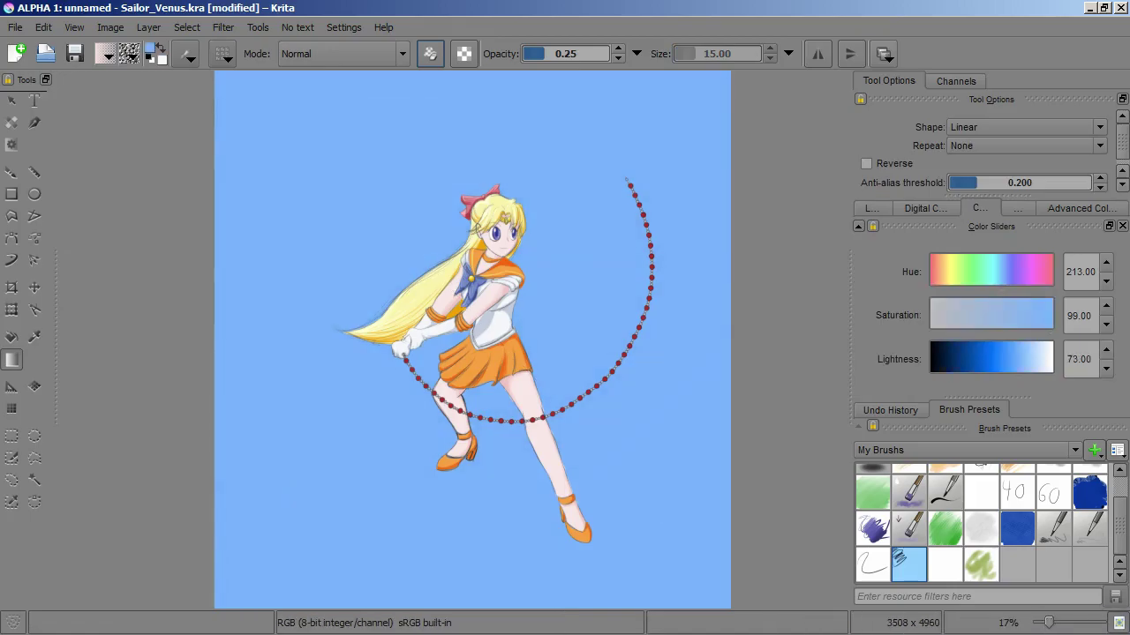
{"action": "scroll", "coordinate": [1078, 359], "scroll_direction": "down", "scroll_amount": 20}
{"action": "scroll", "coordinate": [1079, 359], "scroll_direction": "up", "scroll_amount": 20}
{"action": "scroll", "coordinate": [472, 340], "scroll_direction": "down", "scroll_amount": 2}
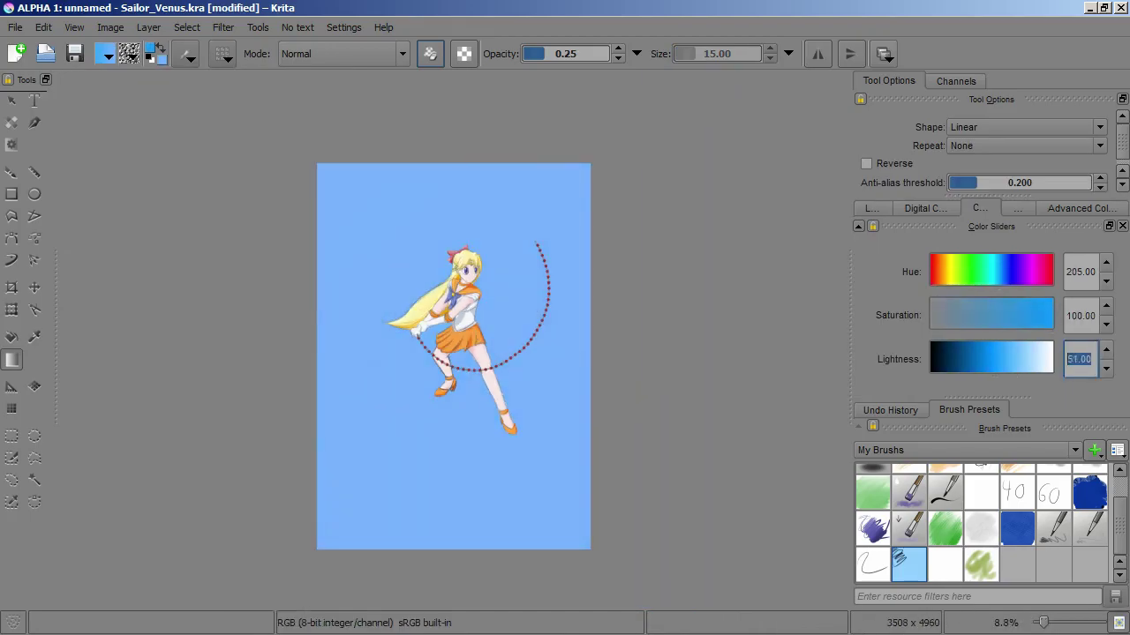
{"action": "left_click_drag", "start_coordinate": [476, 547], "coordinate": [477, 397]}
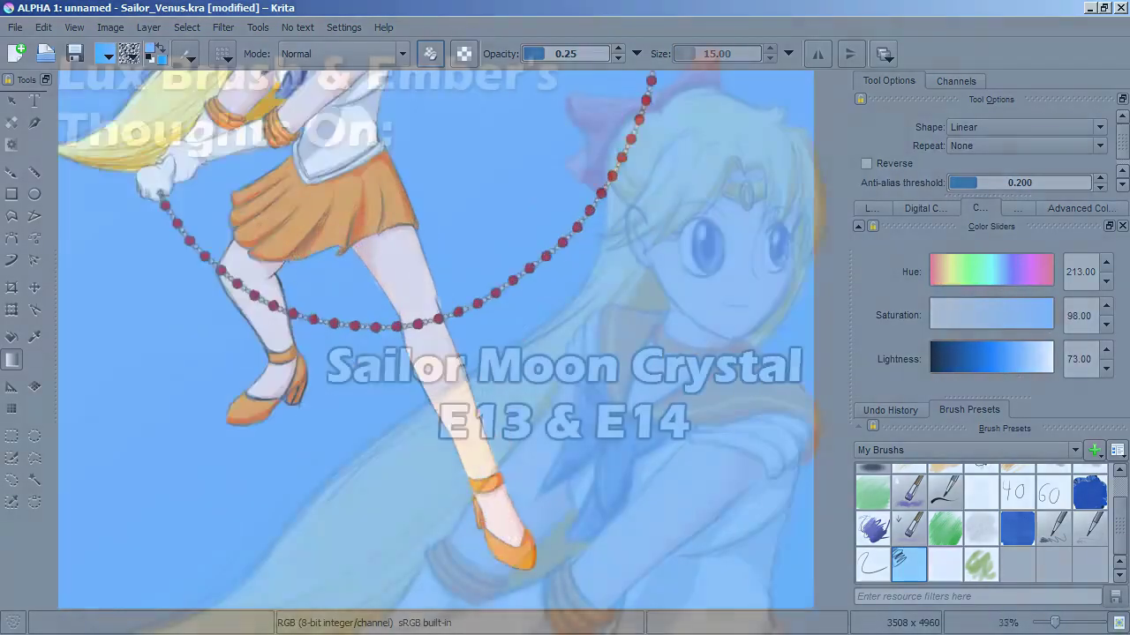